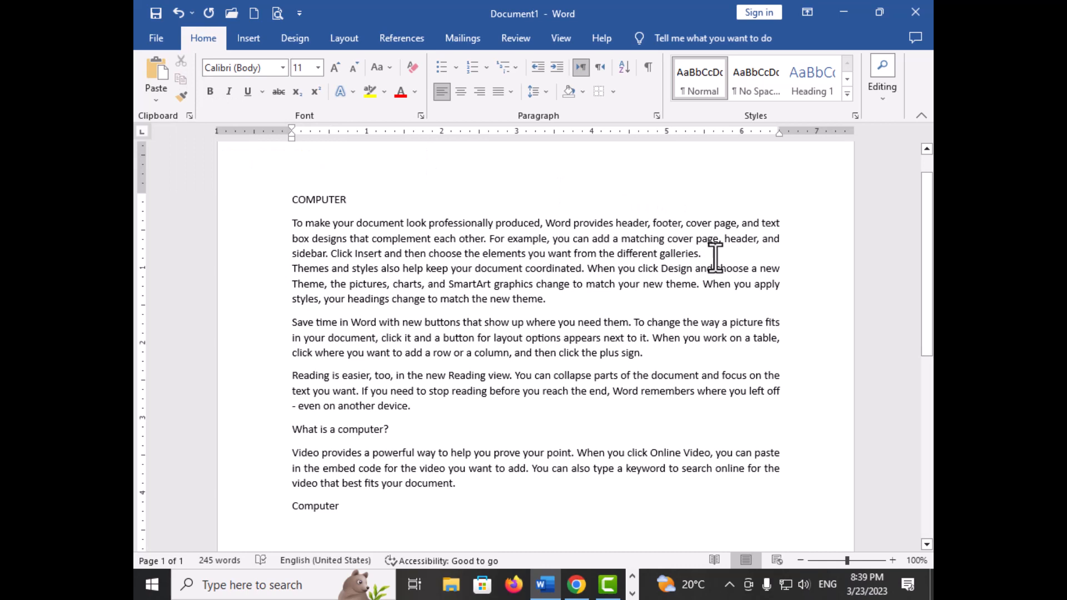
# Move the "To make your document look professionally produced" paragraph to the empty line below the last "Computer" heading, keeping source formatting
pyautogui.moveTo(711, 254); pyautogui.dragTo(288, 224)
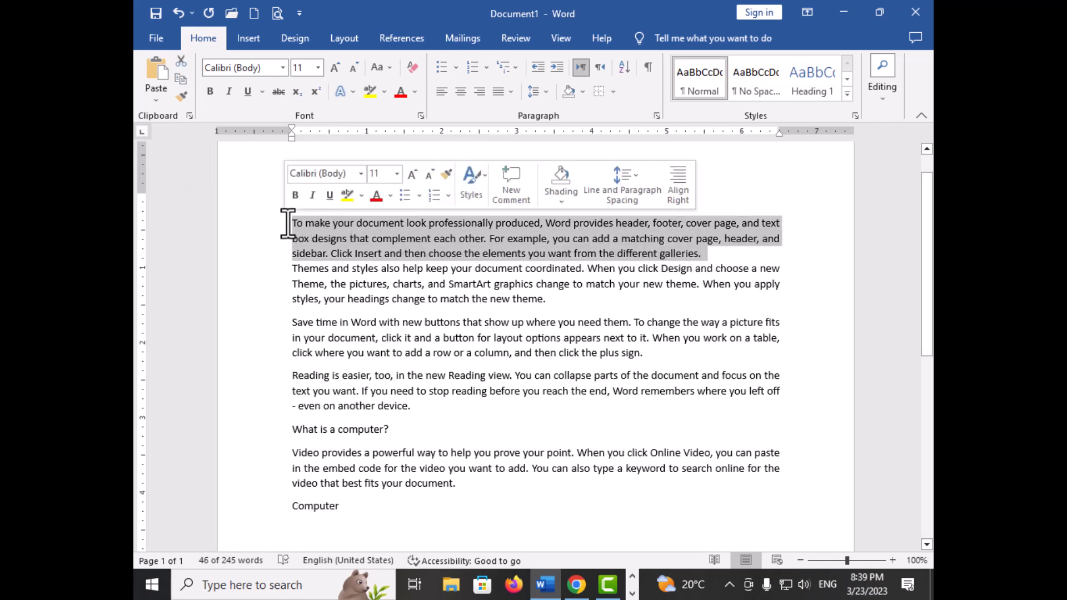
pyautogui.click(328, 532)
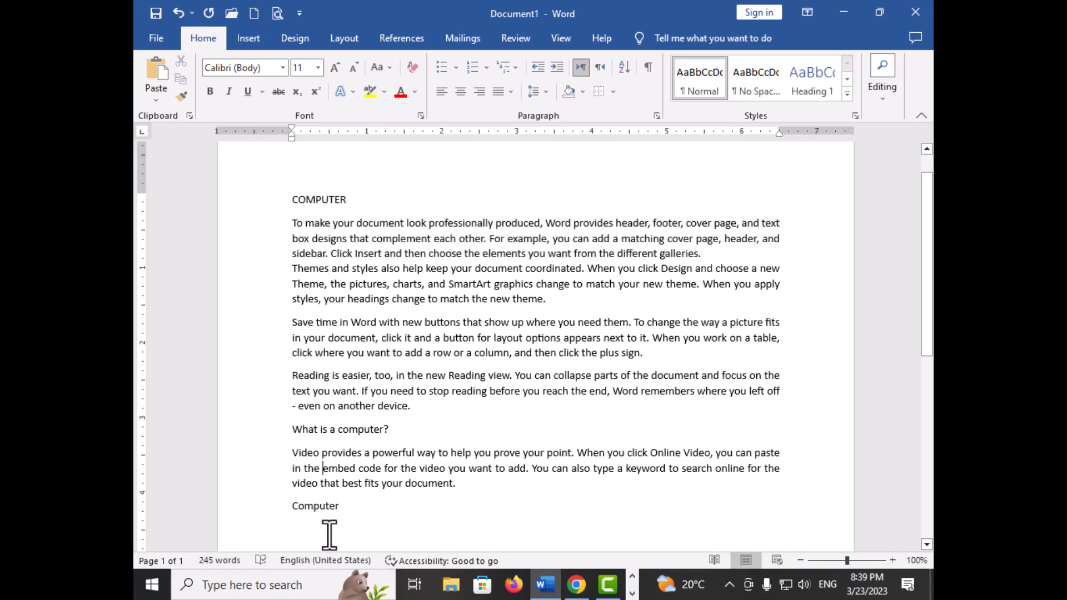
pyautogui.moveTo(701, 254); pyautogui.dragTo(283, 228)
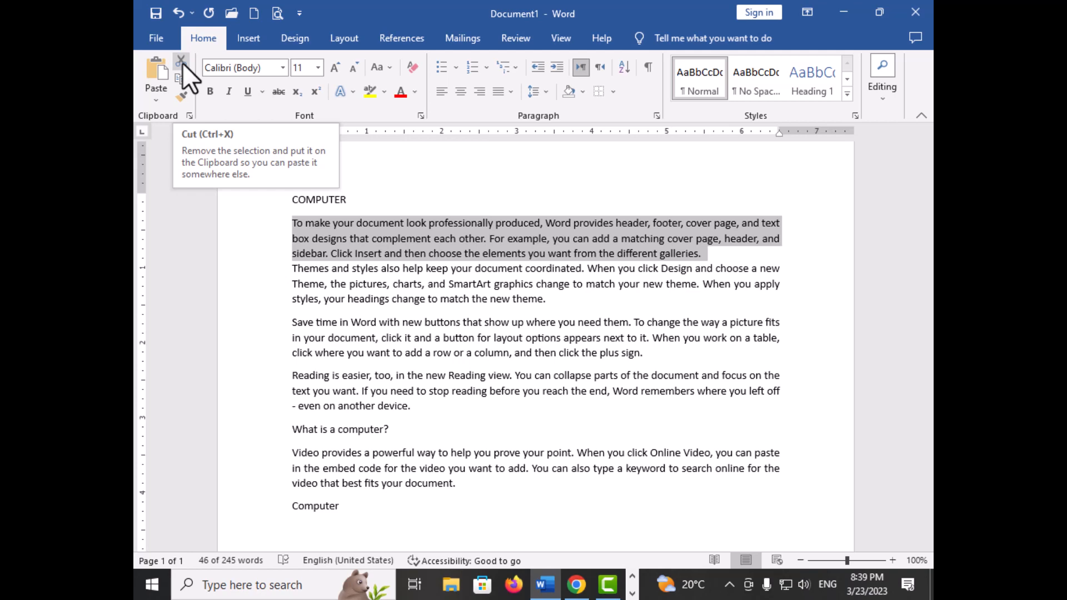
pyautogui.click(182, 62)
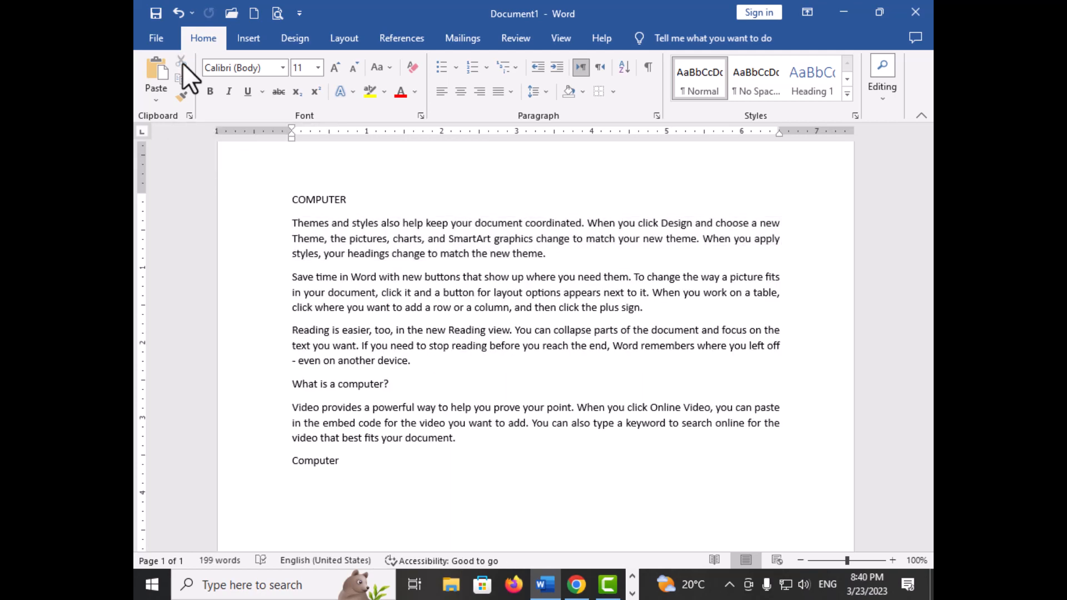
pyautogui.click(304, 487)
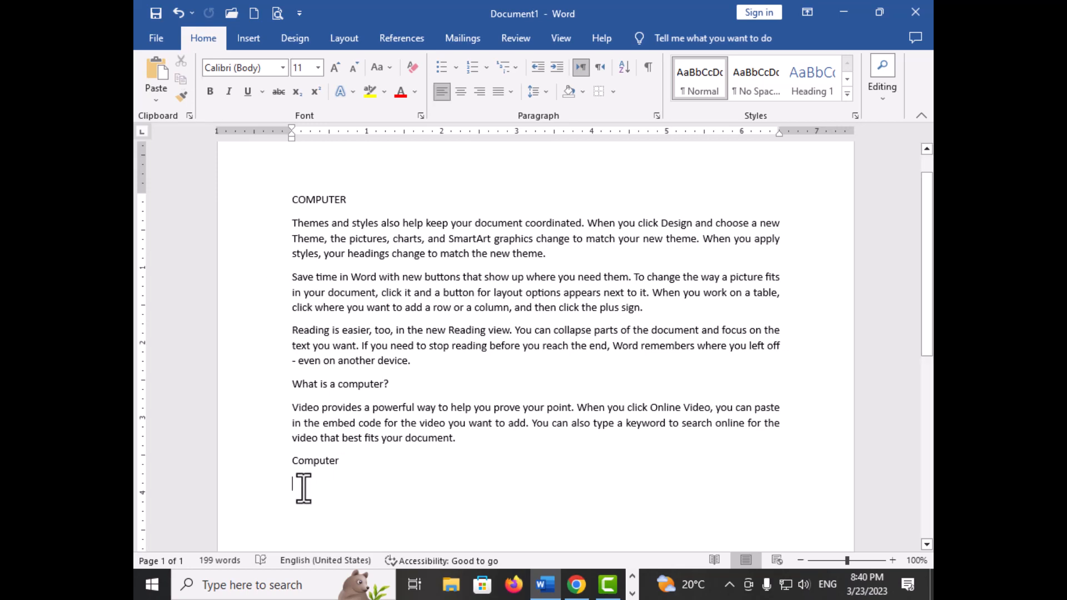
pyautogui.scroll(-2, 303, 488)
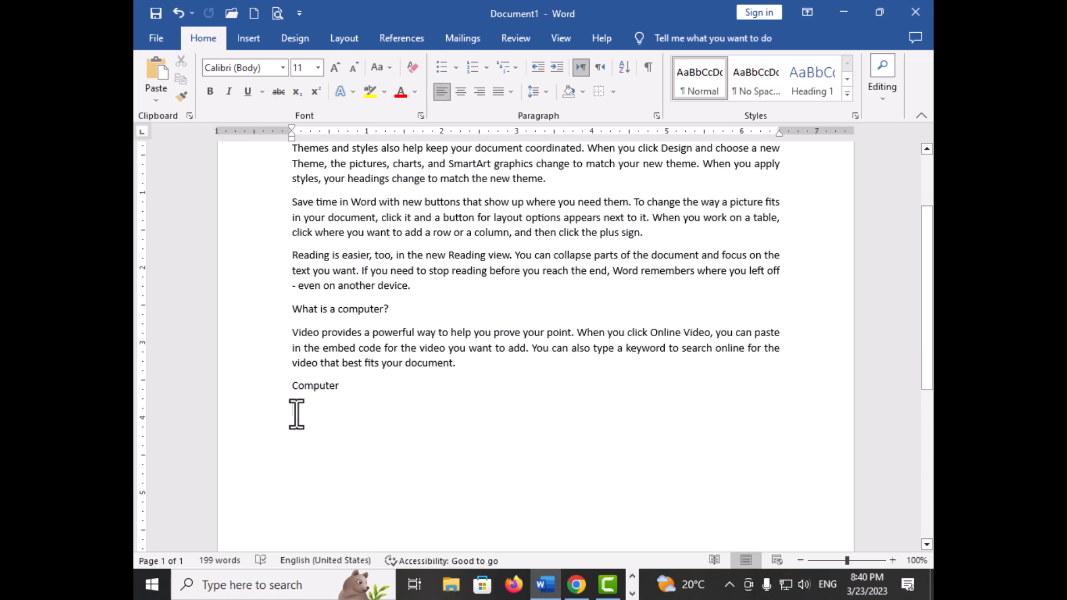
pyautogui.click(155, 101)
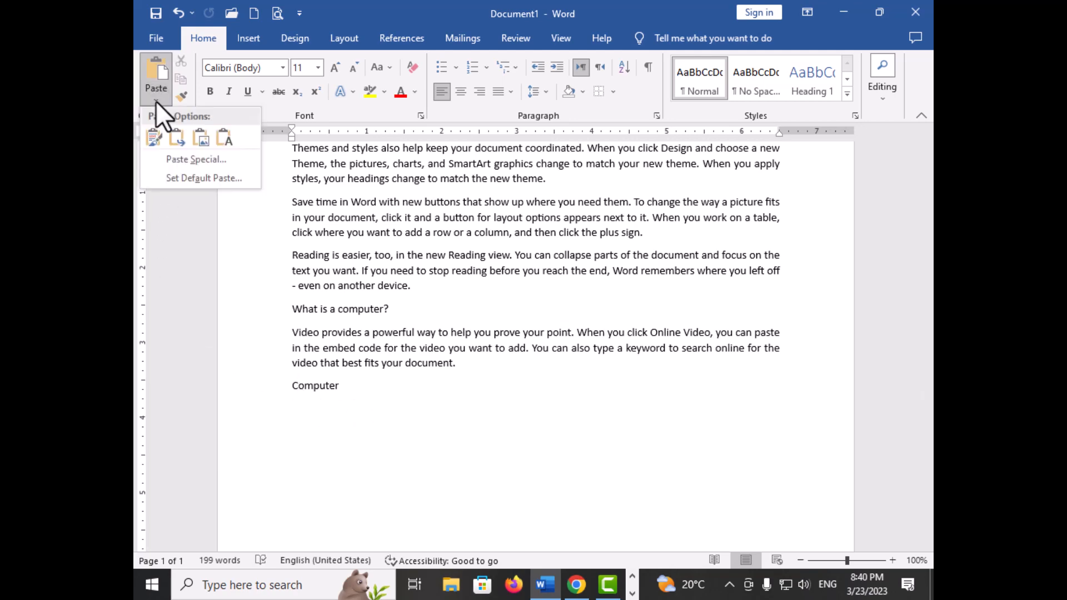
pyautogui.click(158, 137)
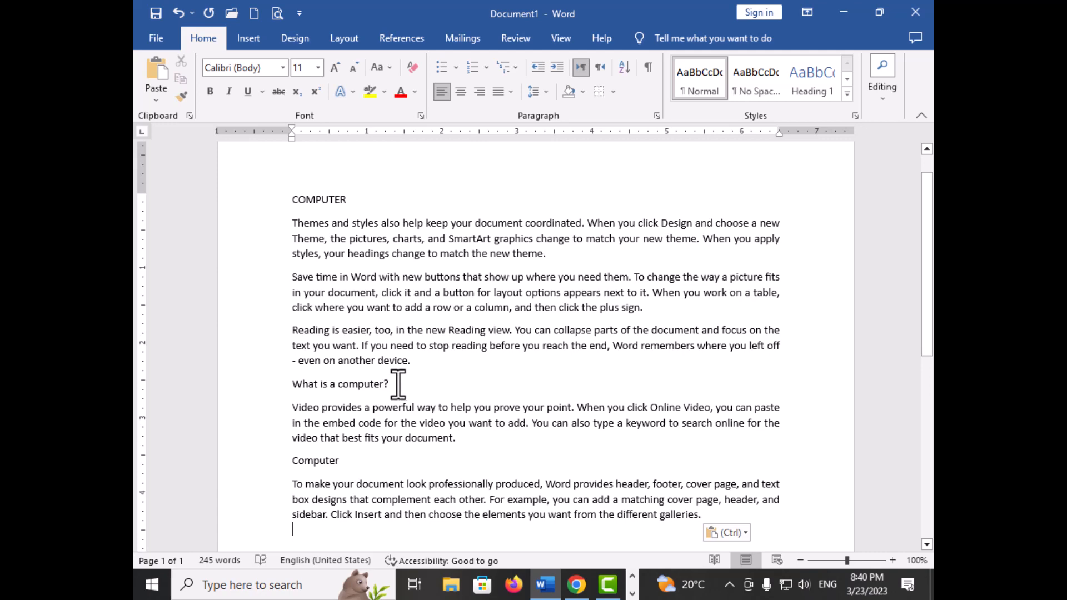
# Copy the "What is a computer?" line to the empty line below the final paragraph, keeping source formatting
pyautogui.moveTo(398, 386); pyautogui.dragTo(290, 384)
pyautogui.hotkey('ctrl', 'c')
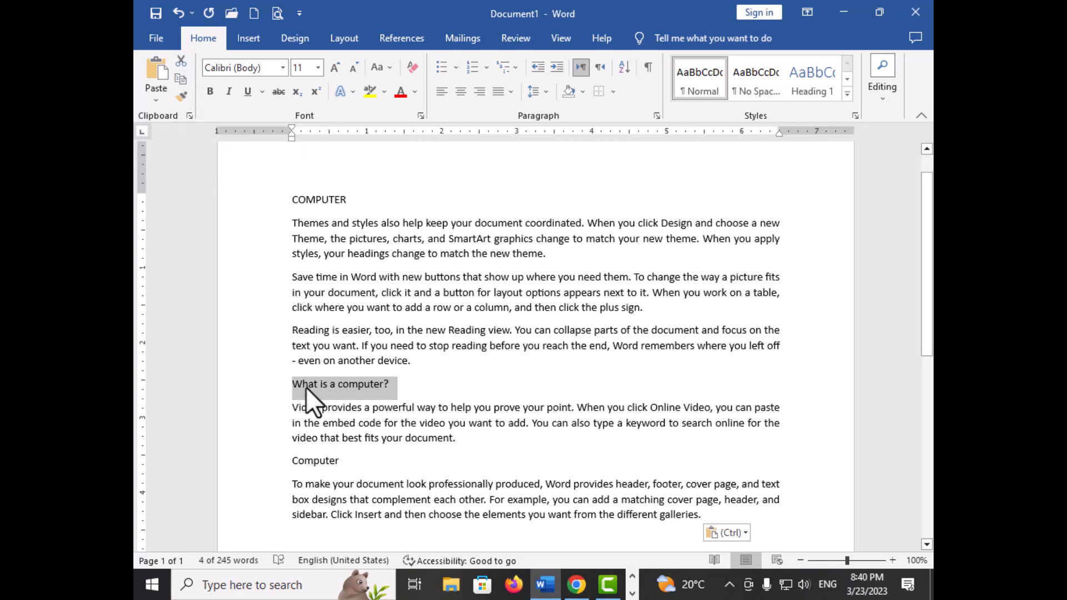
pyautogui.click(181, 79)
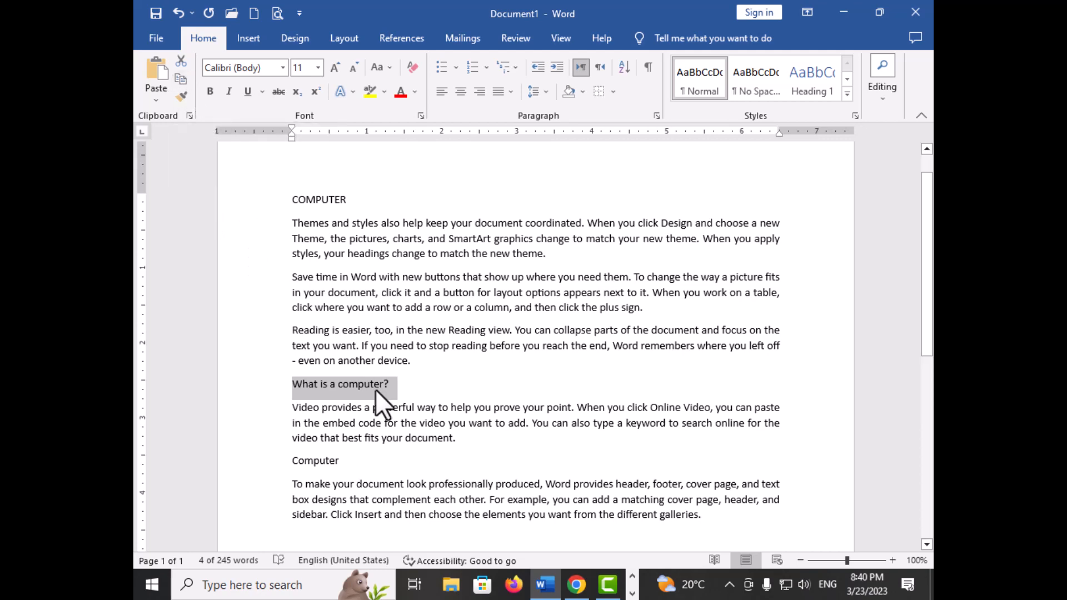
pyautogui.scroll(-2, 378, 392)
pyautogui.scroll(-2, 387, 403)
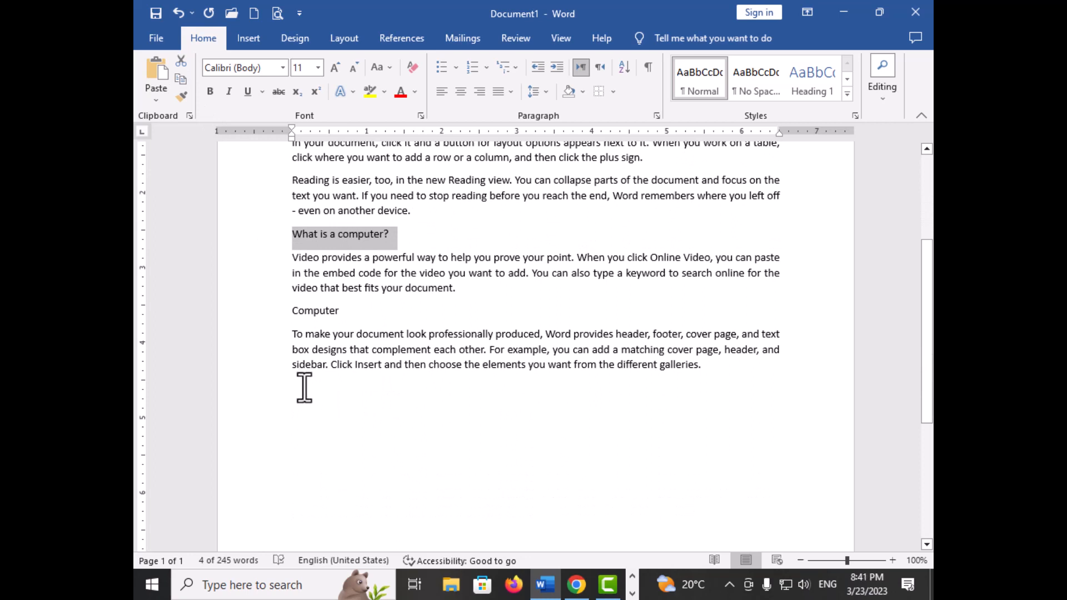
pyautogui.click(304, 387)
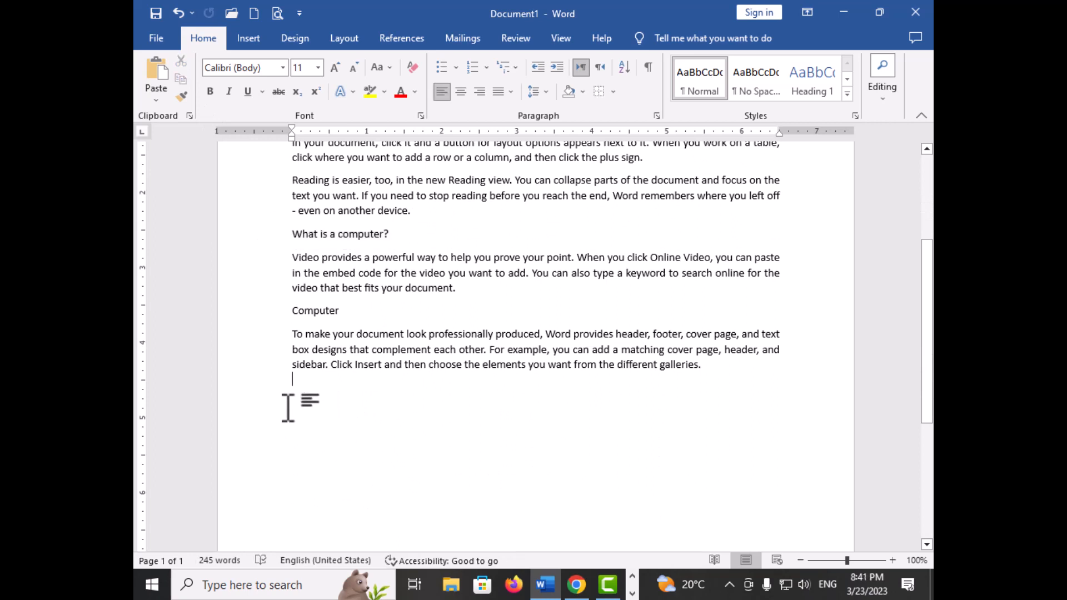
pyautogui.click(152, 95)
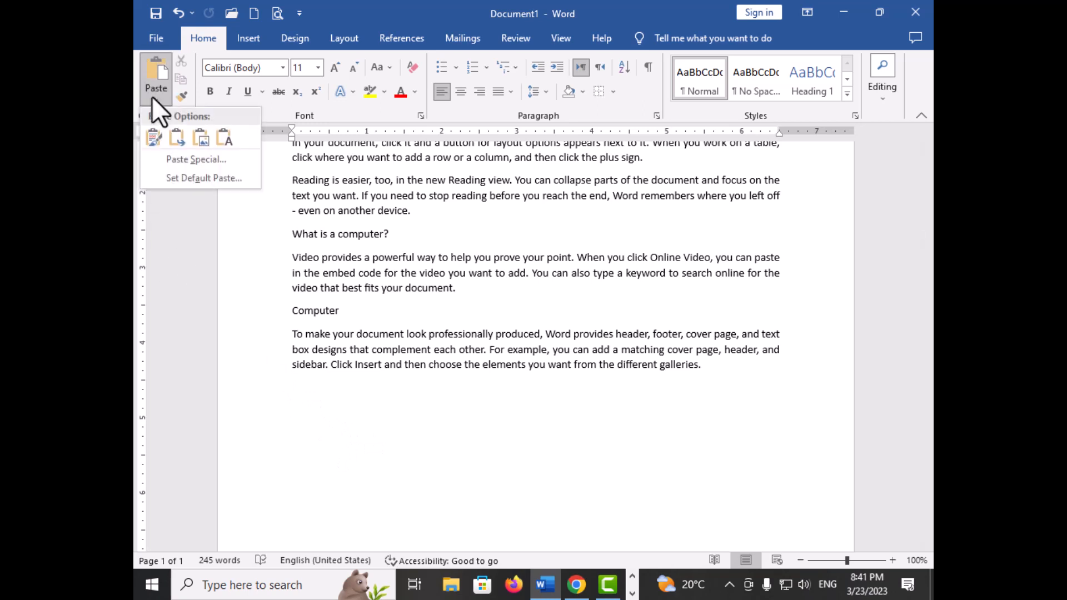
pyautogui.click(155, 136)
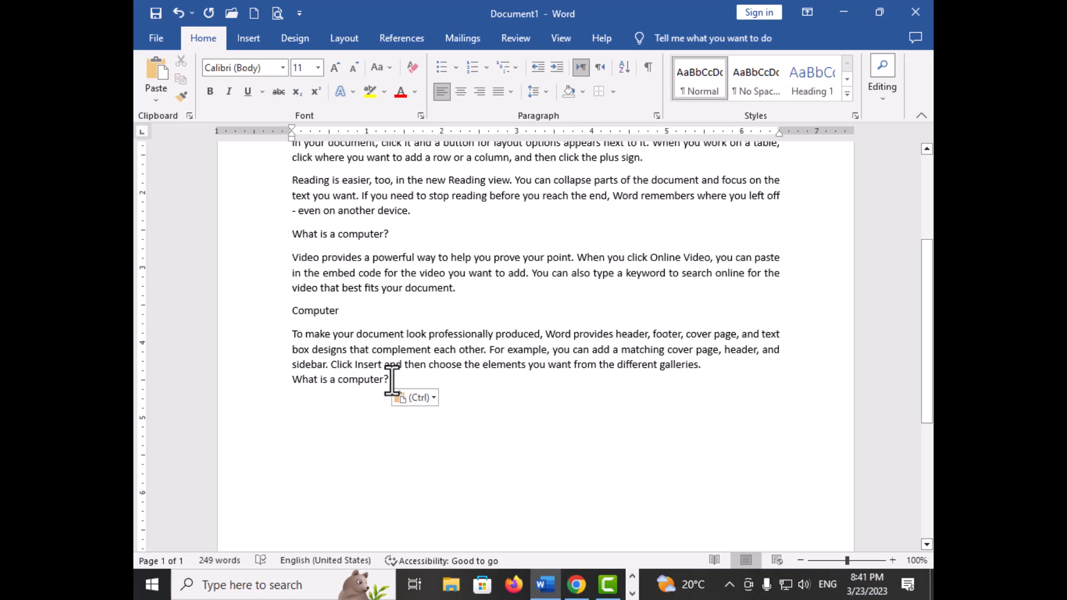
# Format the COMPUTER title in Algerian, 14 pt, red, bold and underlined
pyautogui.scroll(5, 392, 381)
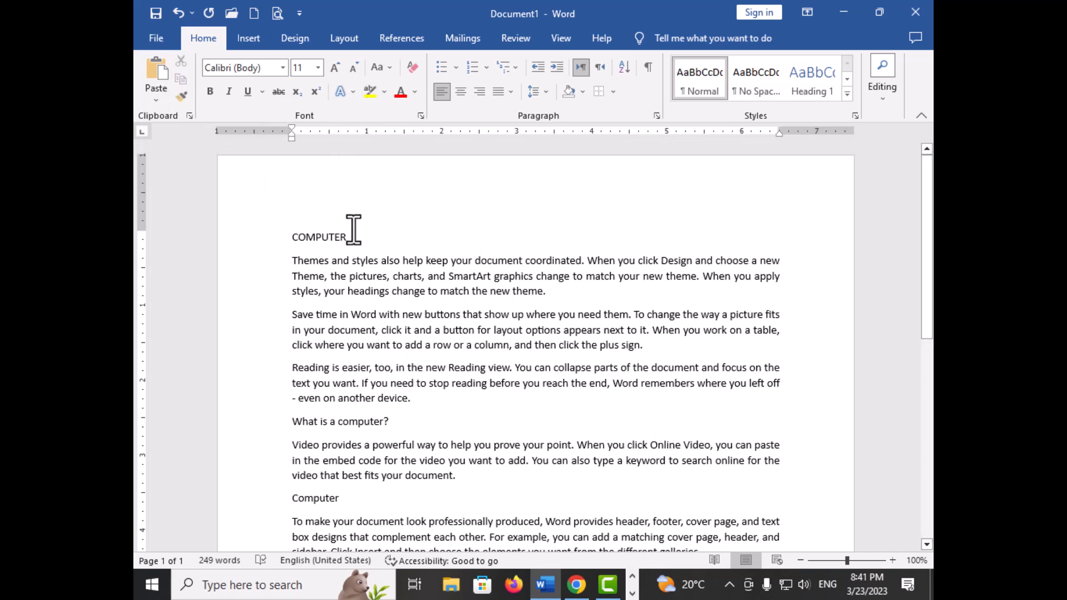
pyautogui.moveTo(352, 236); pyautogui.dragTo(286, 234)
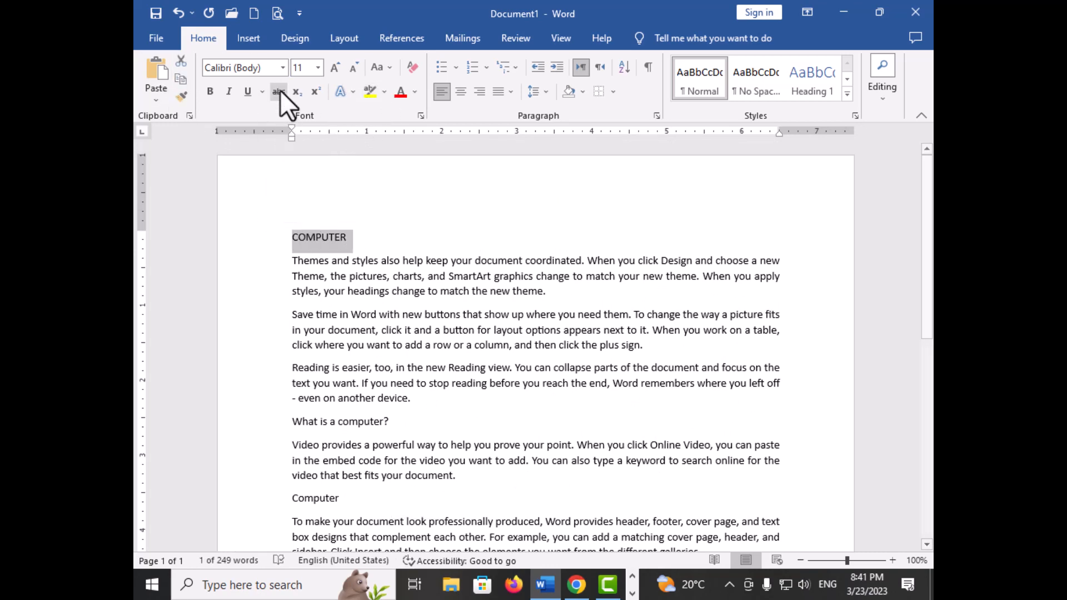
pyautogui.click(281, 67)
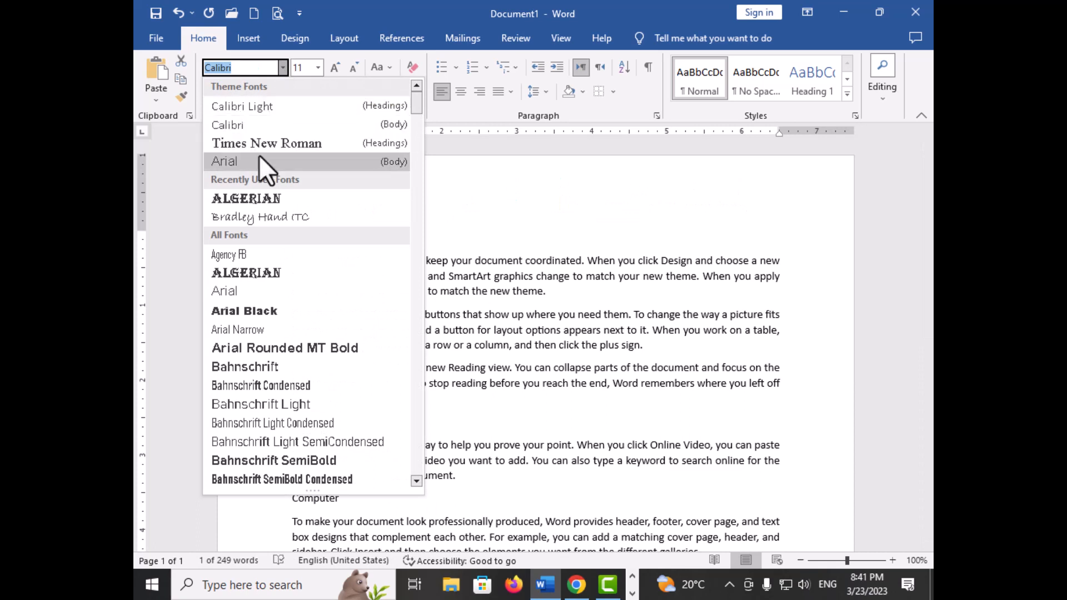
pyautogui.click(253, 200)
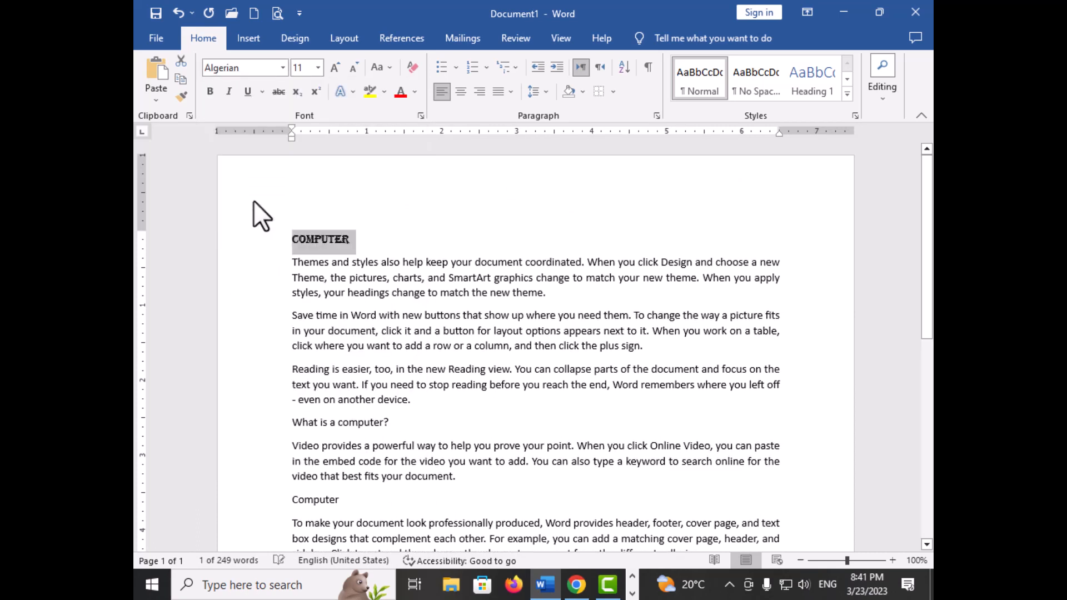
pyautogui.click(332, 68)
pyautogui.click(333, 68)
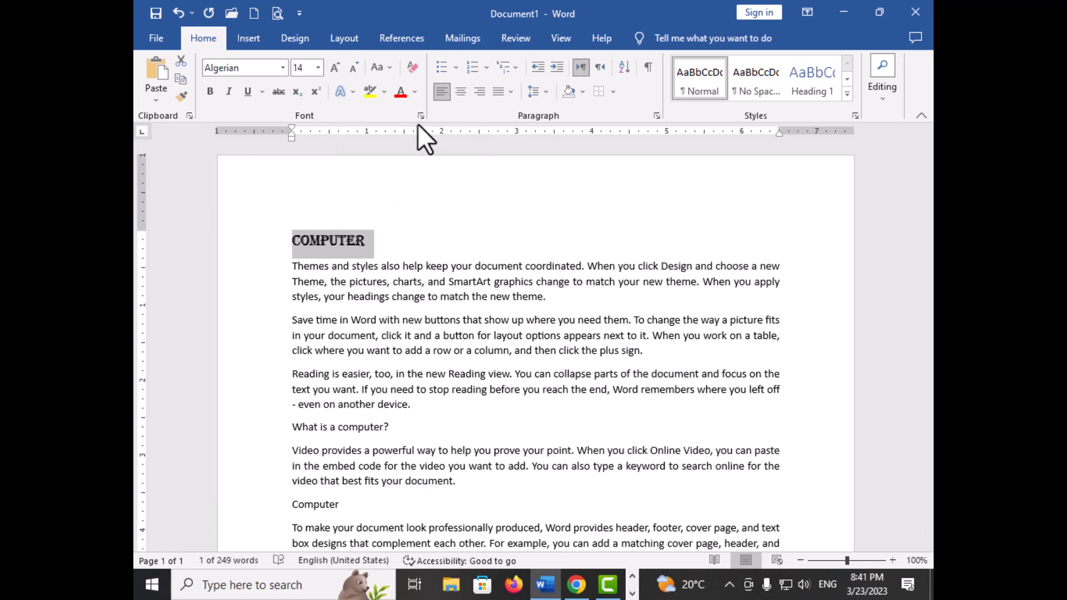
pyautogui.click(401, 93)
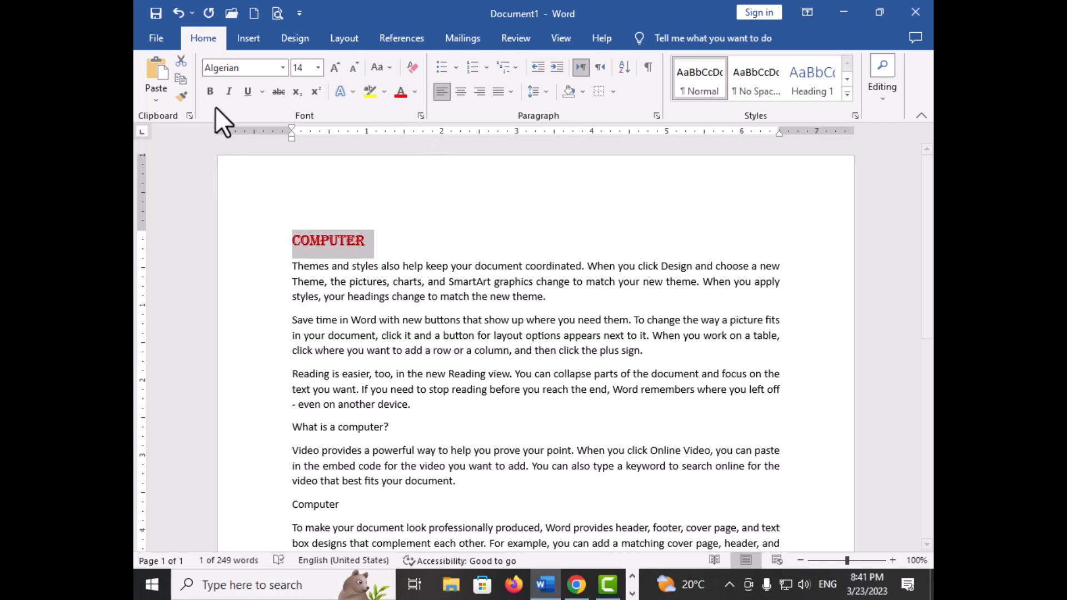
pyautogui.click(210, 92)
pyautogui.click(246, 92)
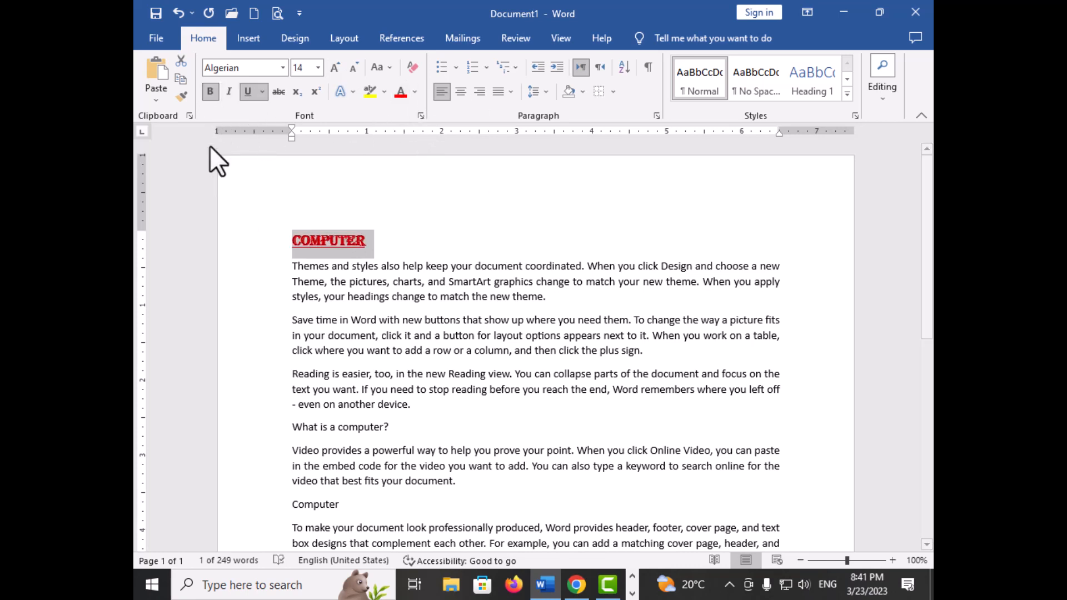
# Copy the COMPUTER title's formatting onto the lower "Computer" heading with Format Painter
pyautogui.scroll(-3, 374, 275)
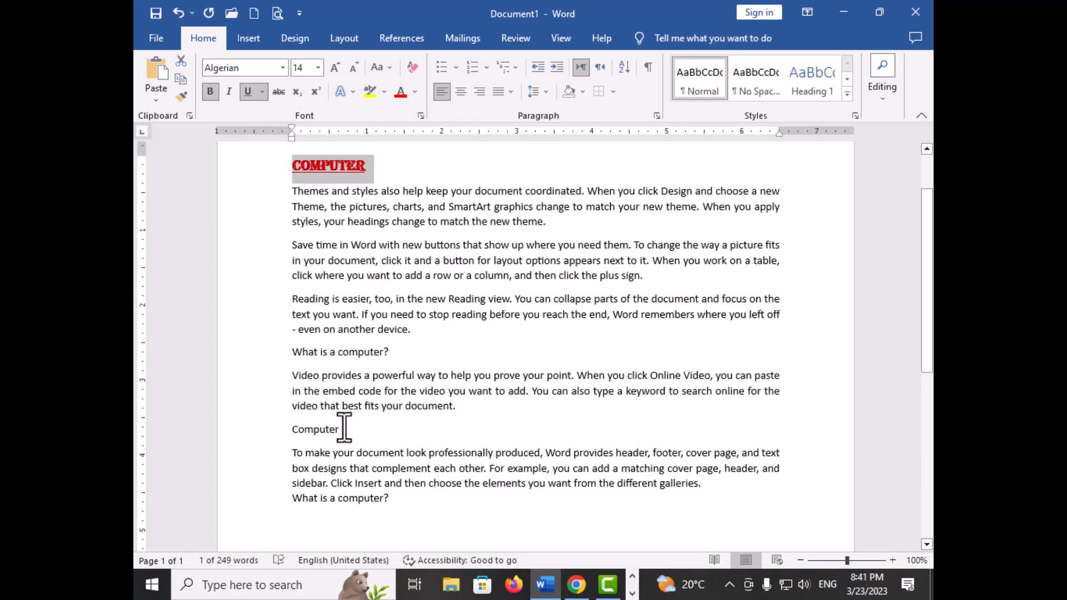
pyautogui.moveTo(345, 429); pyautogui.dragTo(289, 436)
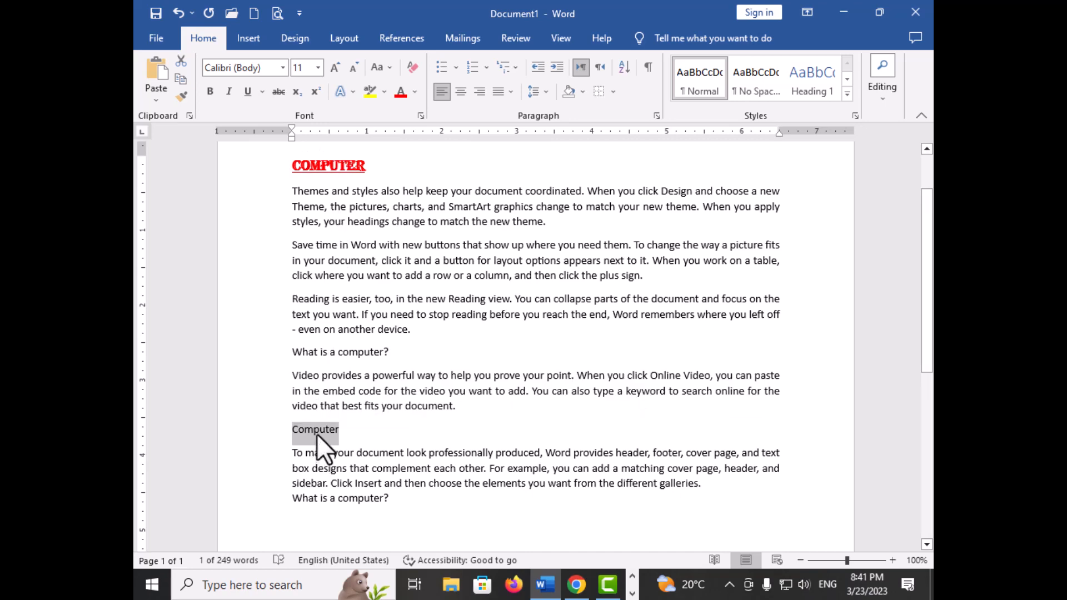
pyautogui.click(330, 170)
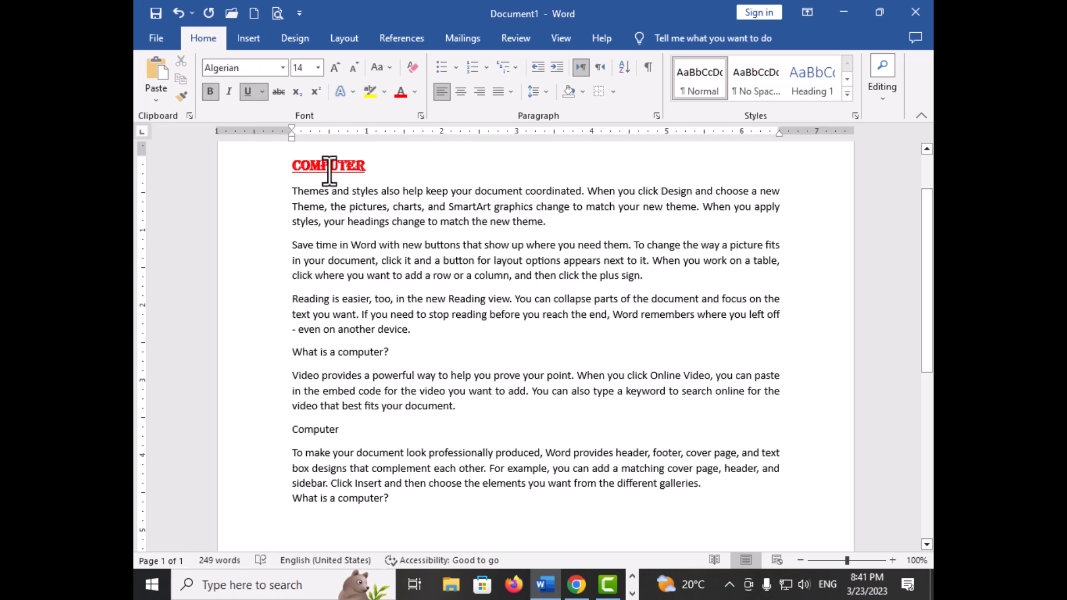
pyautogui.click(181, 96)
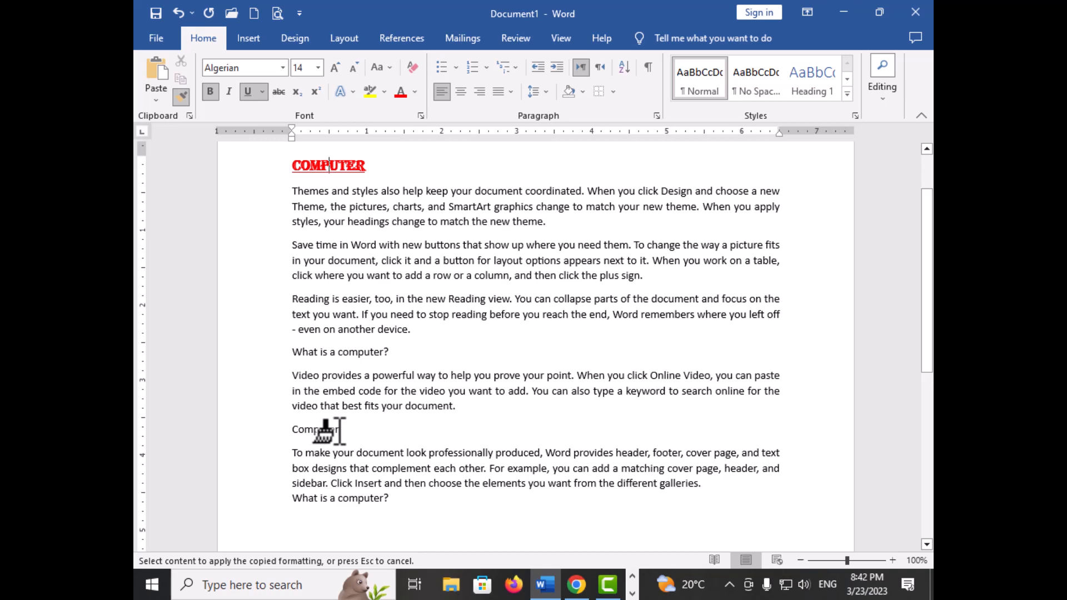
pyautogui.moveTo(339, 431); pyautogui.dragTo(278, 431)
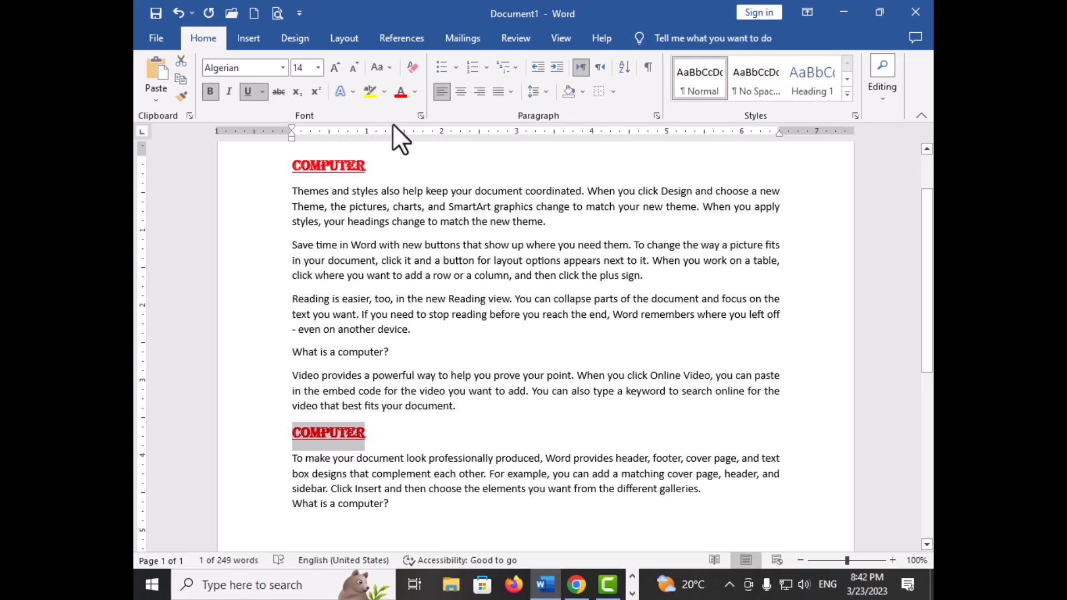
# Clear all formatting from the lower "Computer" heading and from the COMPUTER title
pyautogui.click(416, 71)
pyautogui.moveTo(376, 167); pyautogui.dragTo(269, 161)
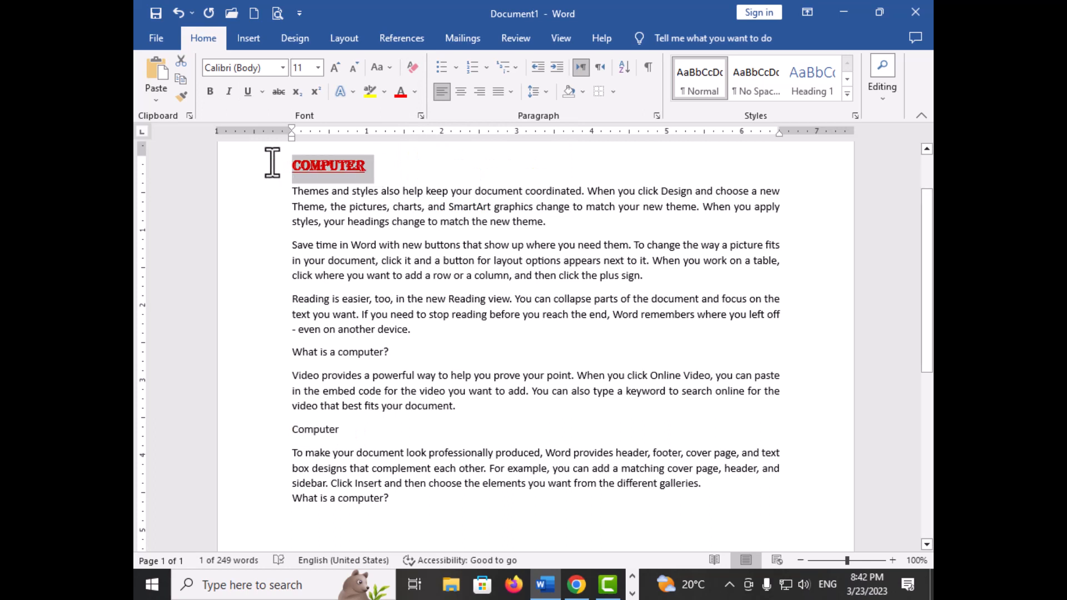
pyautogui.click(415, 64)
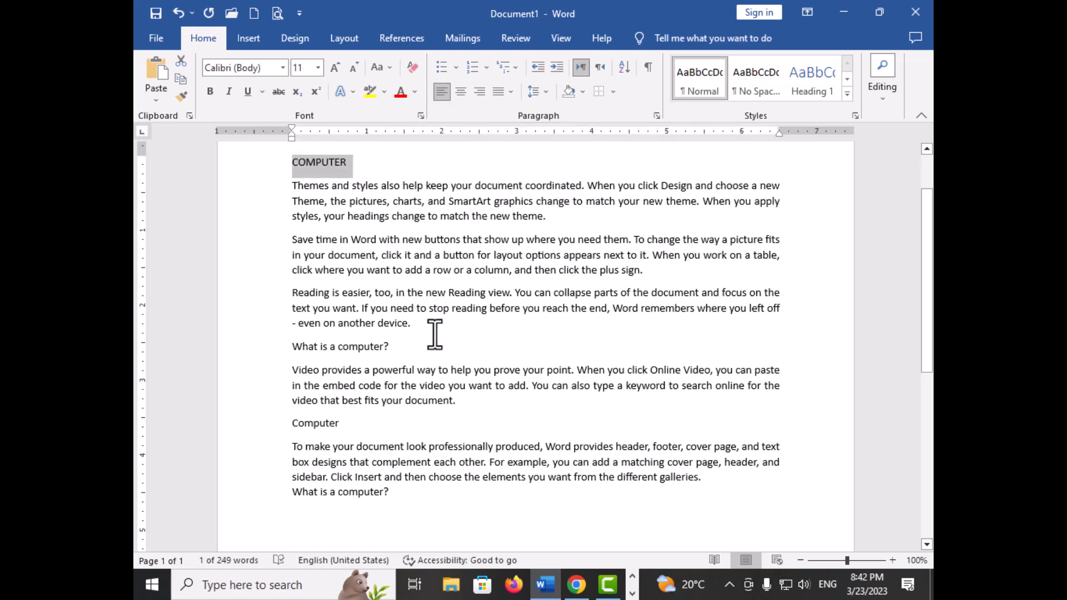
# Try centre and right alignment on the COMPUTER title, and set it back to left alignment
pyautogui.scroll(2, 435, 331)
pyautogui.click(365, 251)
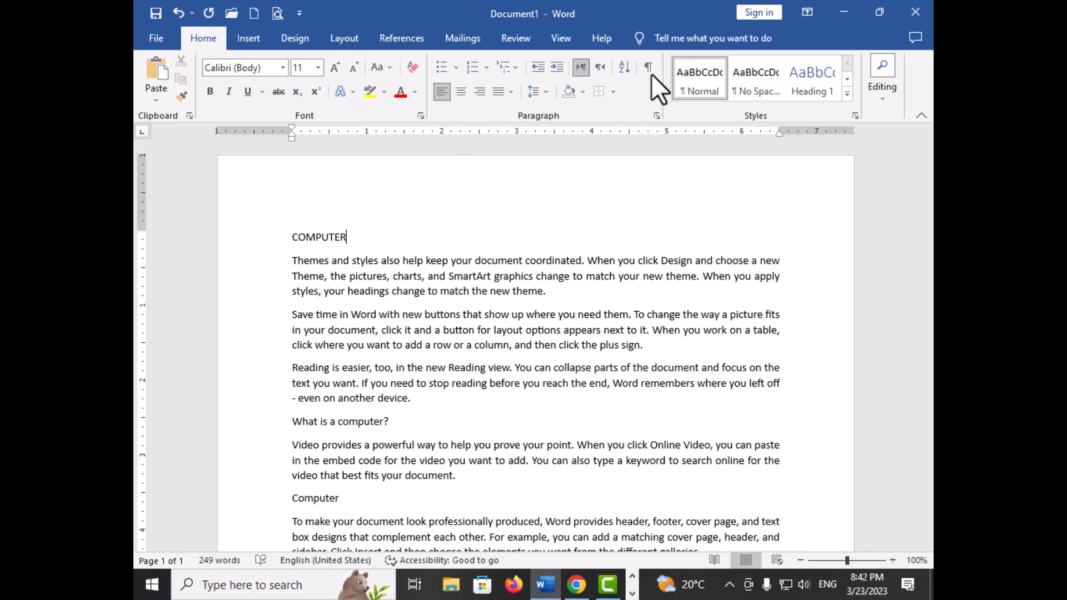
pyautogui.click(364, 237)
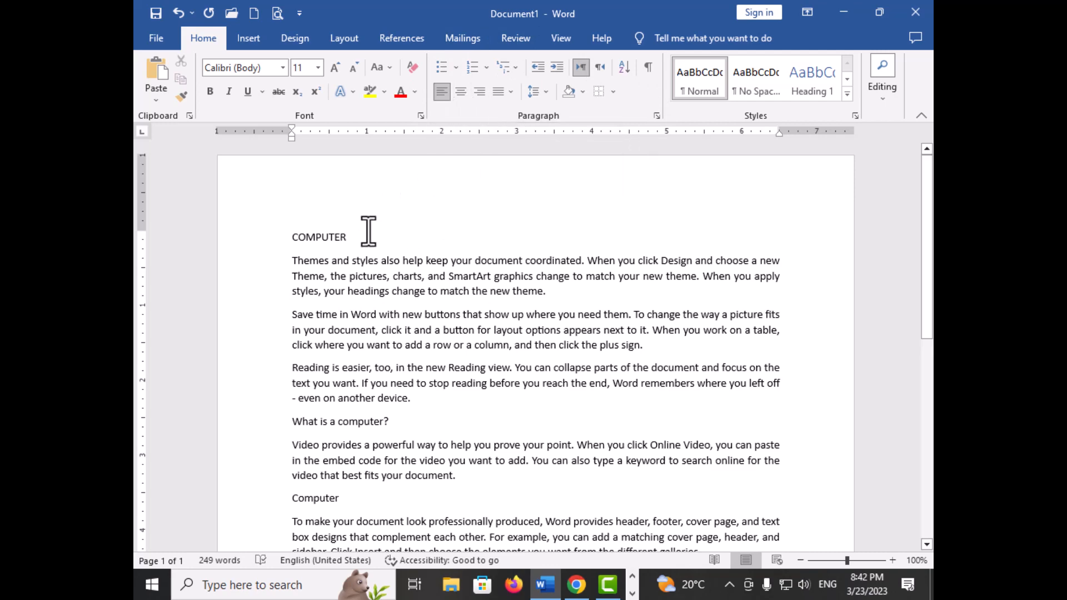
pyautogui.moveTo(352, 238); pyautogui.dragTo(286, 239)
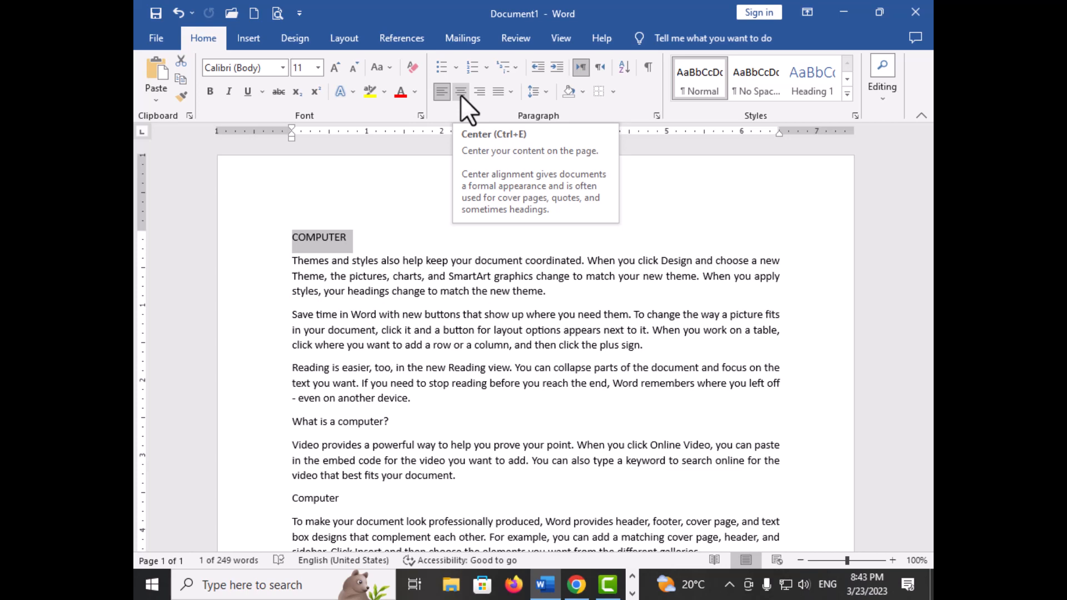
pyautogui.click(460, 94)
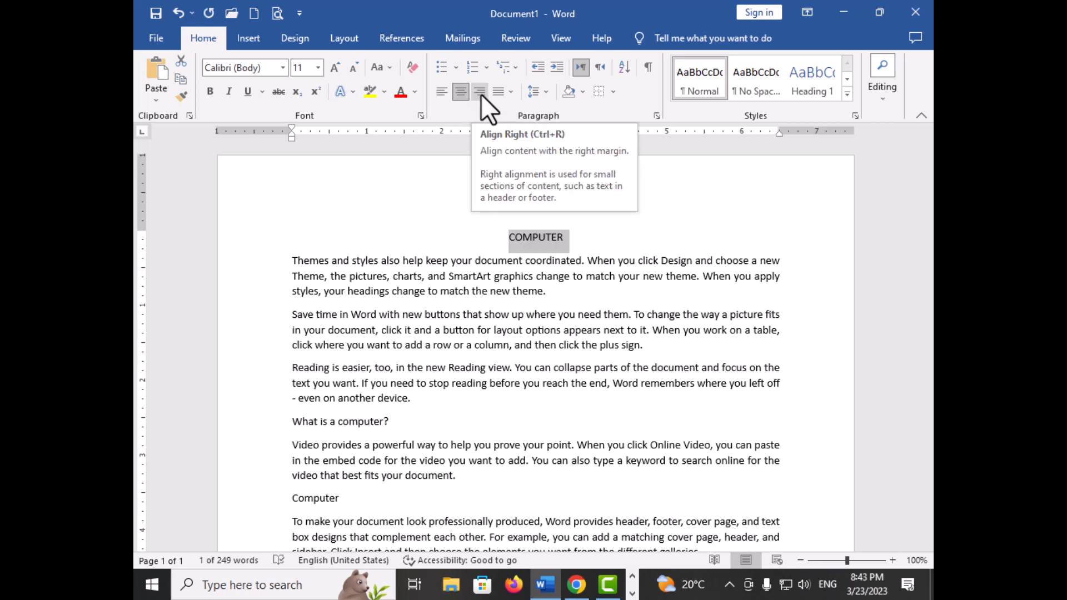
pyautogui.click(481, 92)
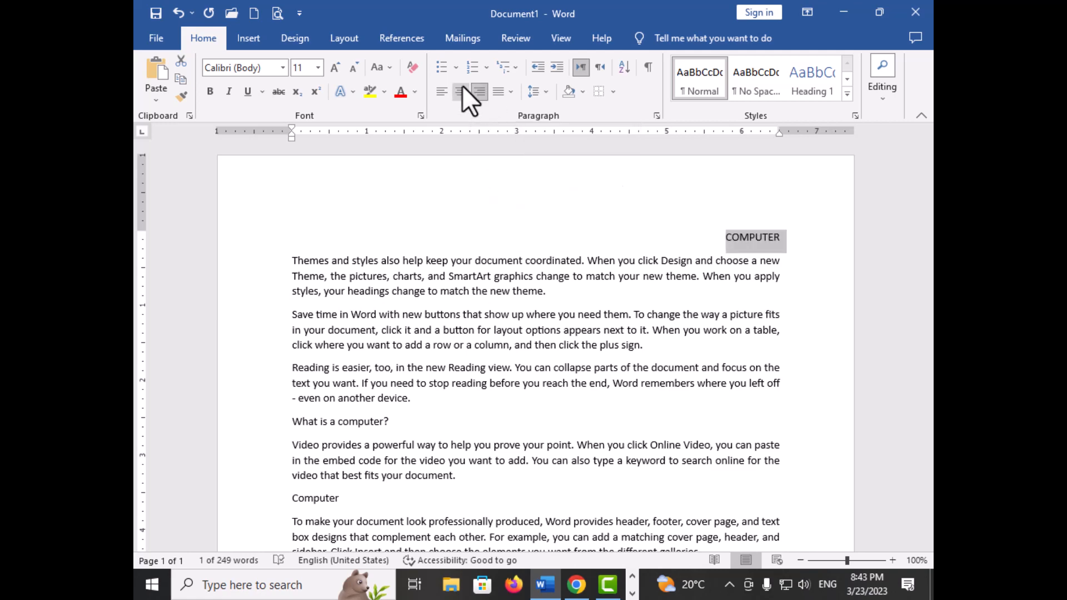
pyautogui.click(460, 89)
pyautogui.click(440, 92)
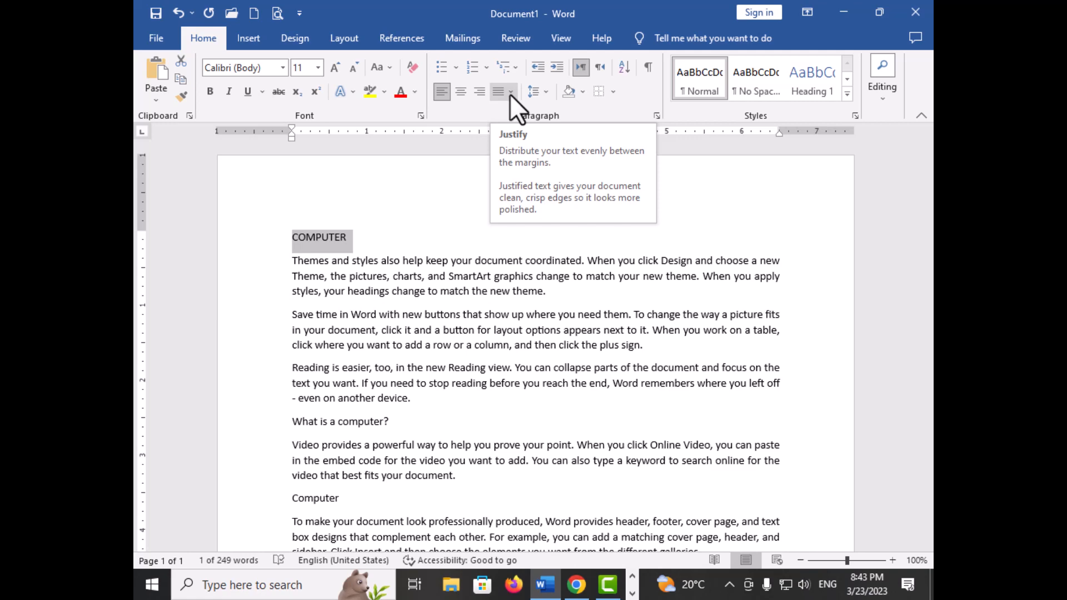
pyautogui.click(503, 258)
pyautogui.scroll(-2, 547, 424)
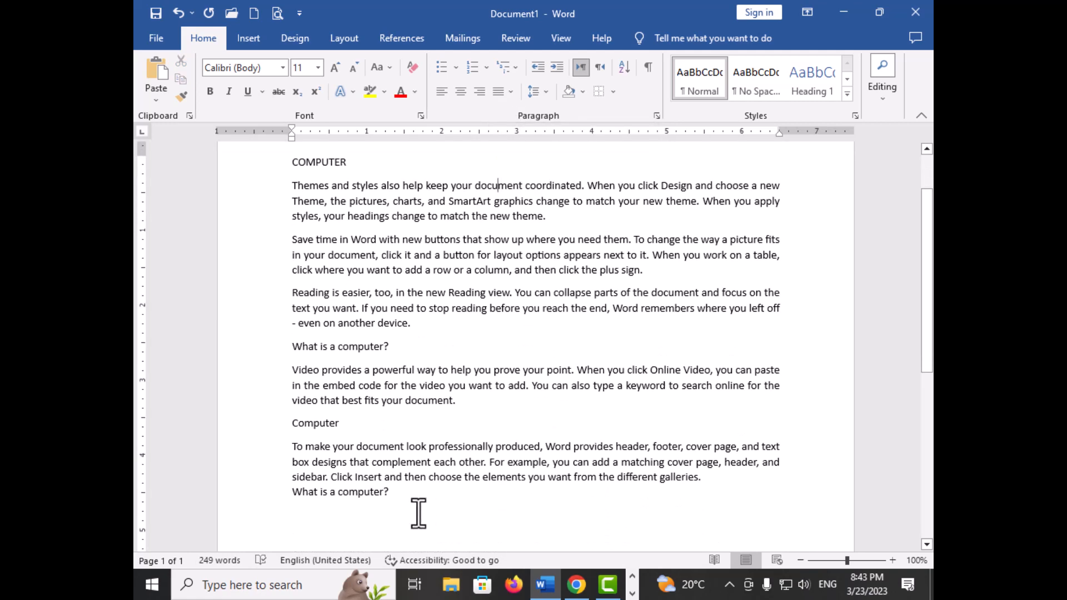
# Try left alignment on all the text below the COMPUTER title, and set it back to Justify
pyautogui.moveTo(395, 493); pyautogui.dragTo(279, 189)
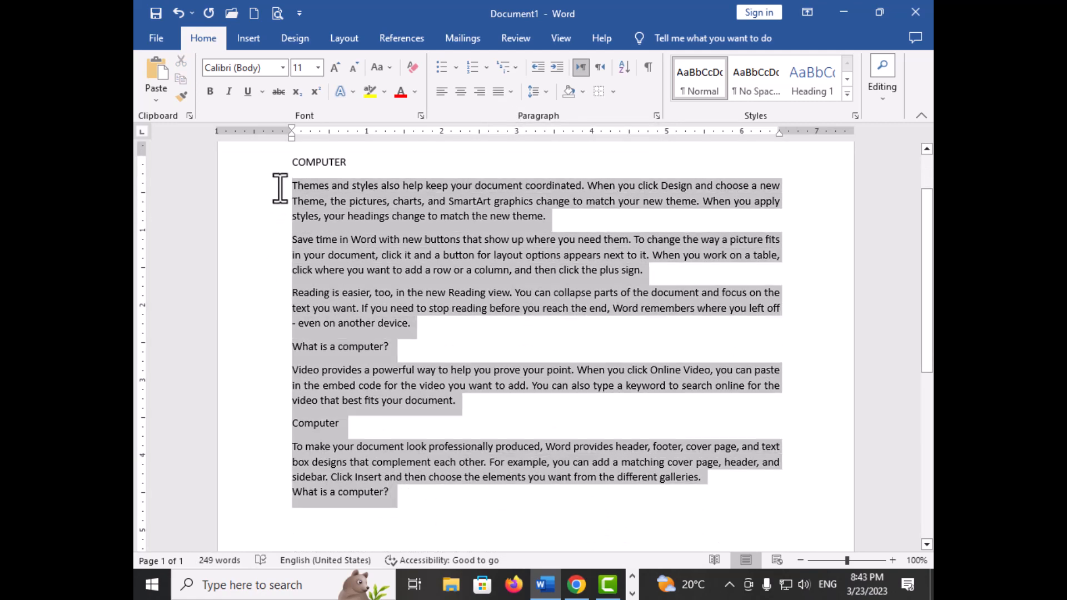
pyautogui.click(439, 90)
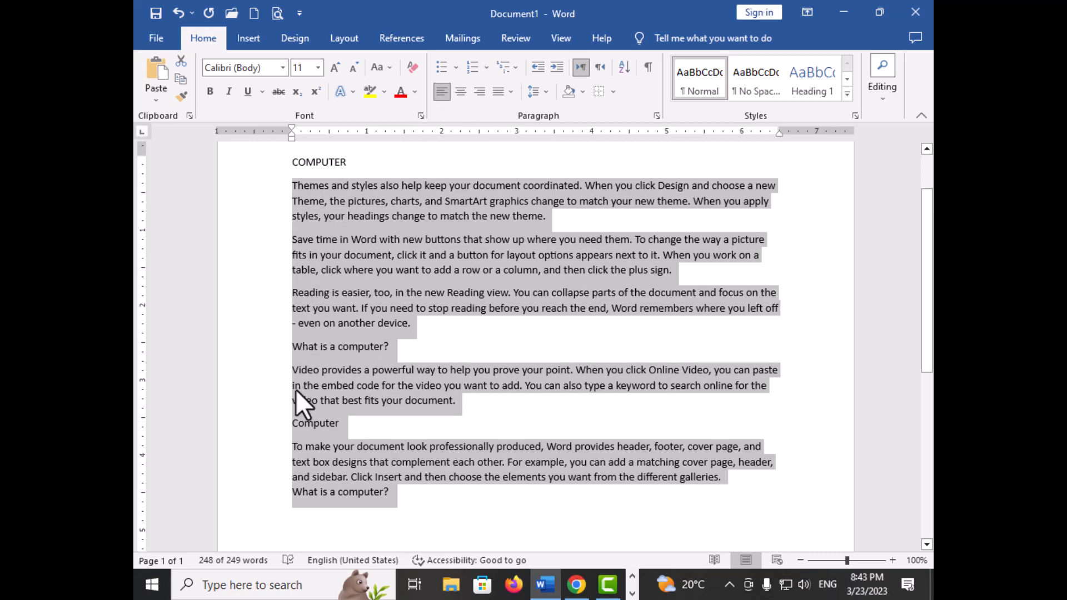
pyautogui.moveTo(289, 135); pyautogui.dragTo(289, 135)
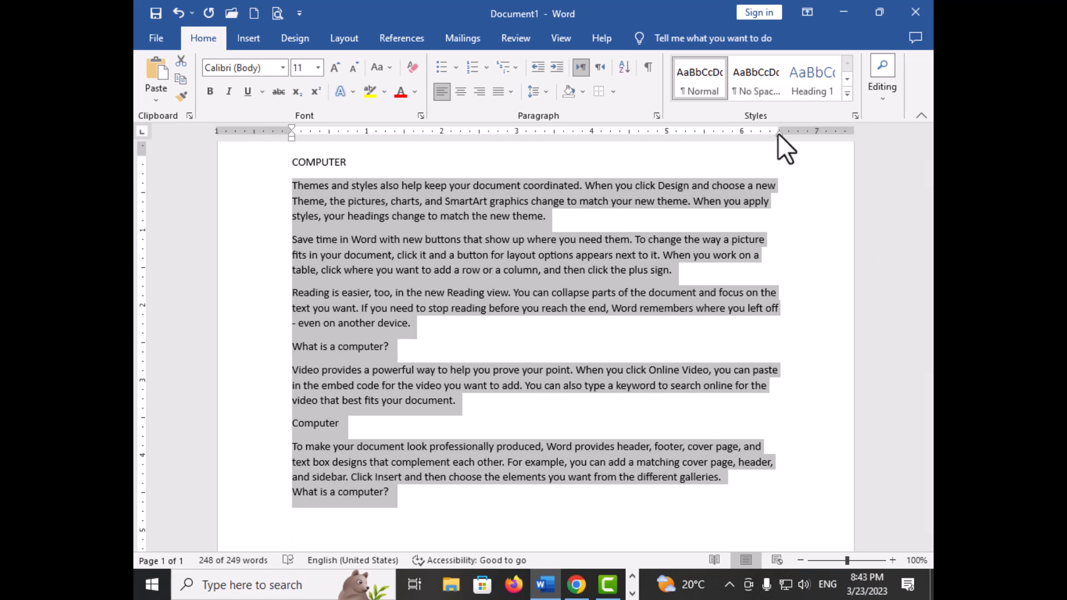
pyautogui.moveTo(778, 133); pyautogui.dragTo(778, 132)
pyautogui.moveTo(778, 132); pyautogui.dragTo(778, 132)
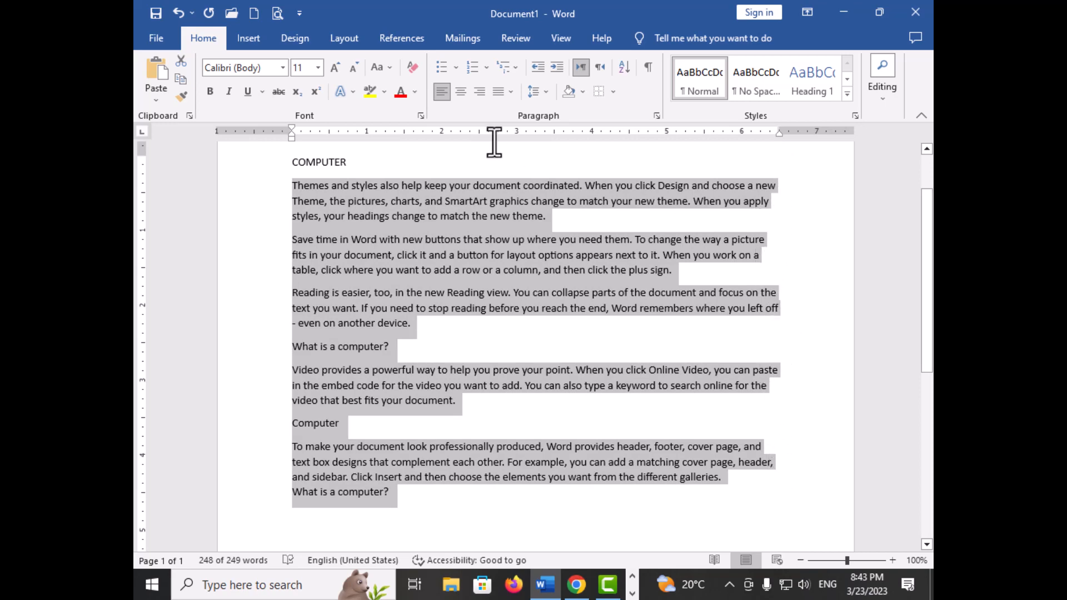
pyautogui.click(512, 91)
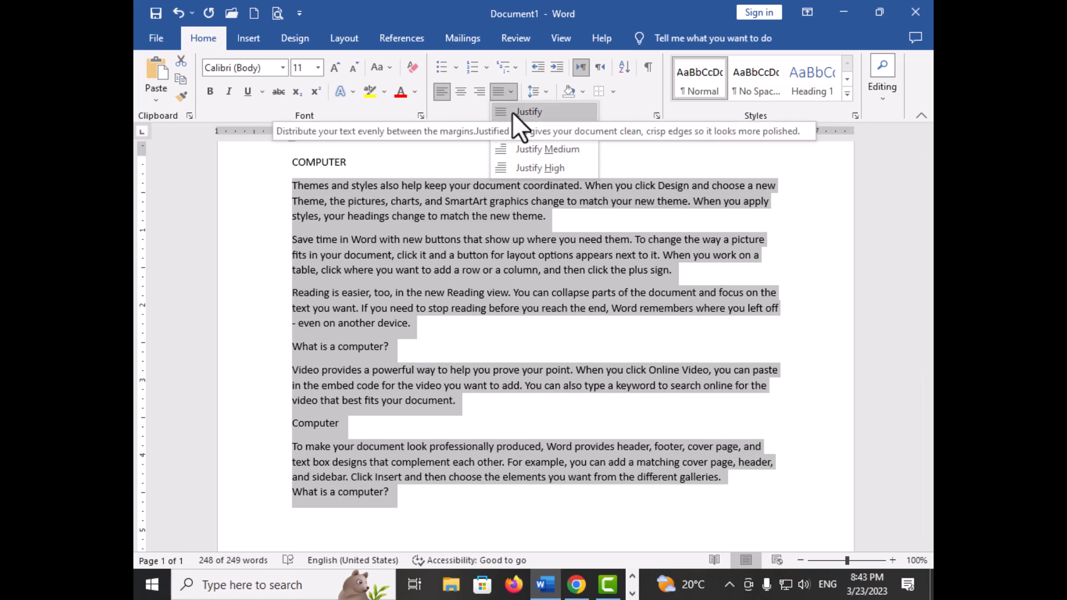
pyautogui.click(512, 112)
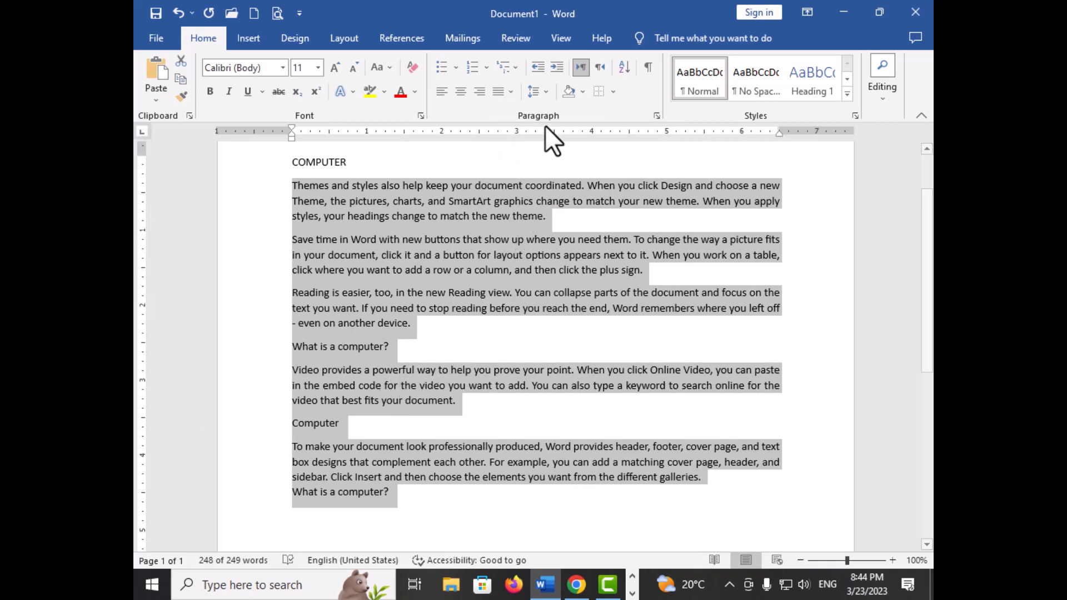
# Set the line spacing of all the text below the COMPUTER title to 1.0
pyautogui.click(546, 92)
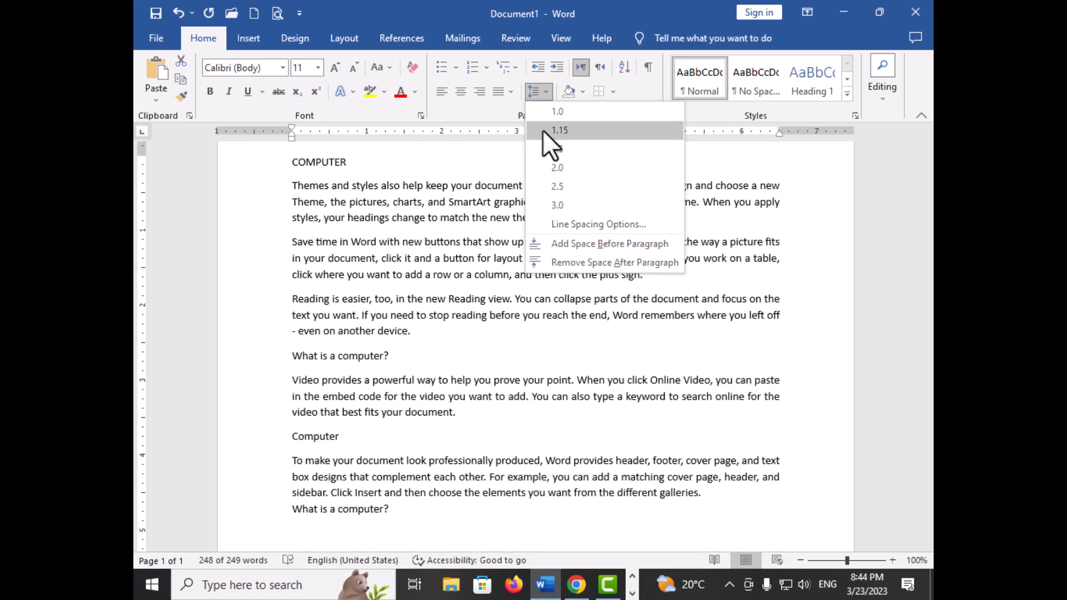
pyautogui.click(545, 114)
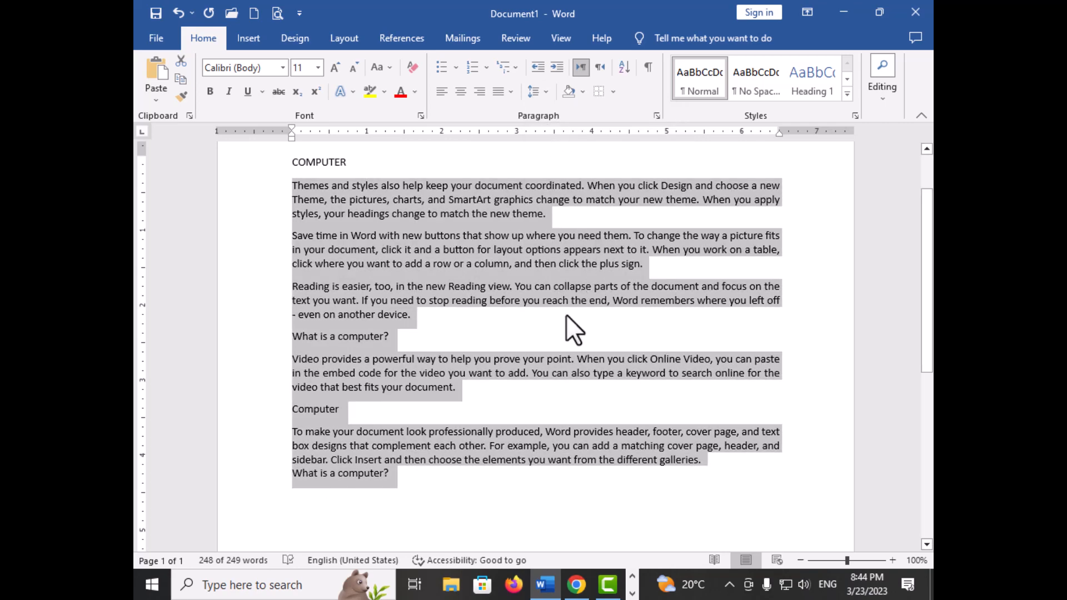
pyautogui.click(560, 322)
# Shade the paragraph starting "Themes and styles" light green and the one starting "Save time in Word" light orange
pyautogui.moveTo(556, 222); pyautogui.dragTo(289, 189)
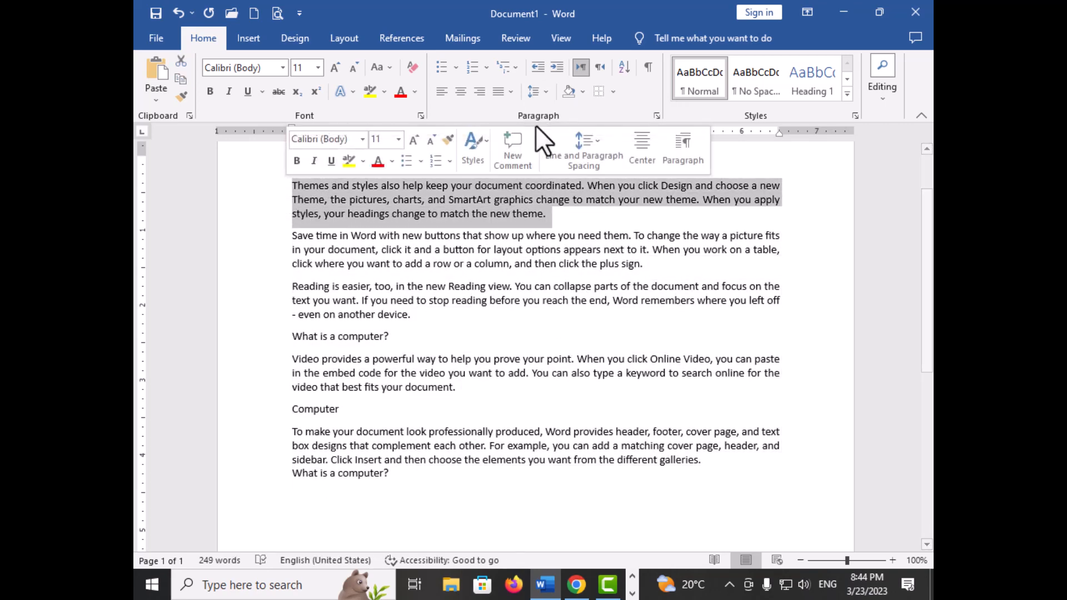
pyautogui.click(581, 94)
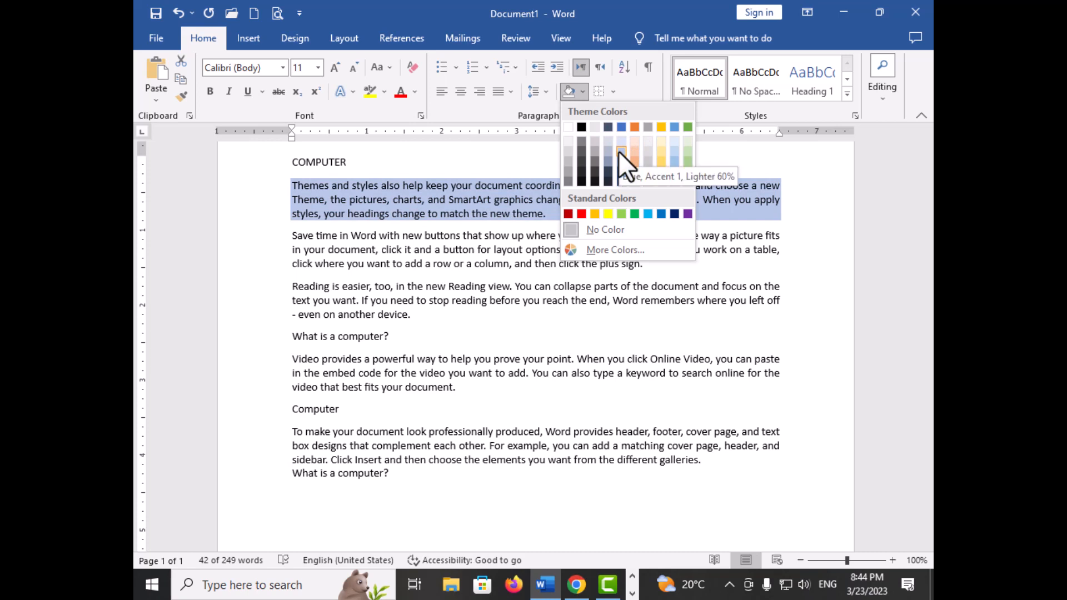
pyautogui.click(688, 150)
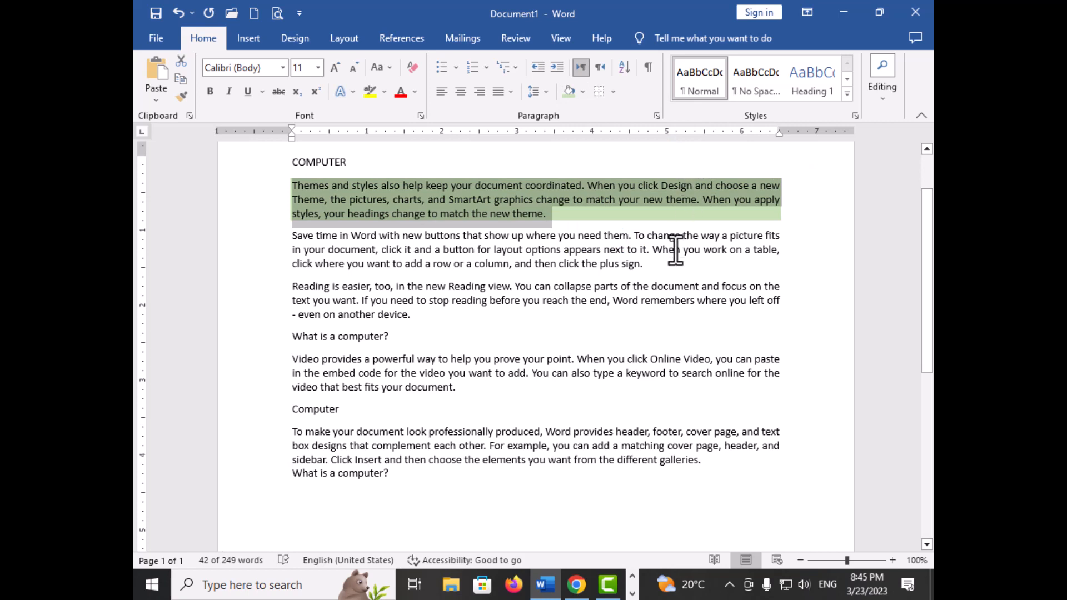
pyautogui.moveTo(654, 266); pyautogui.dragTo(278, 239)
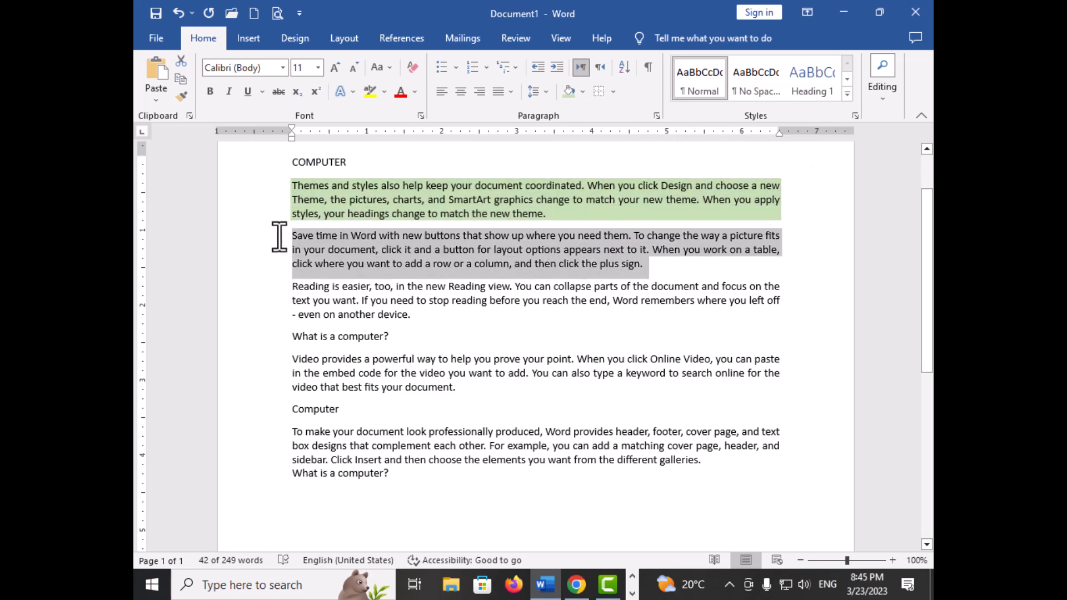
pyautogui.click(582, 91)
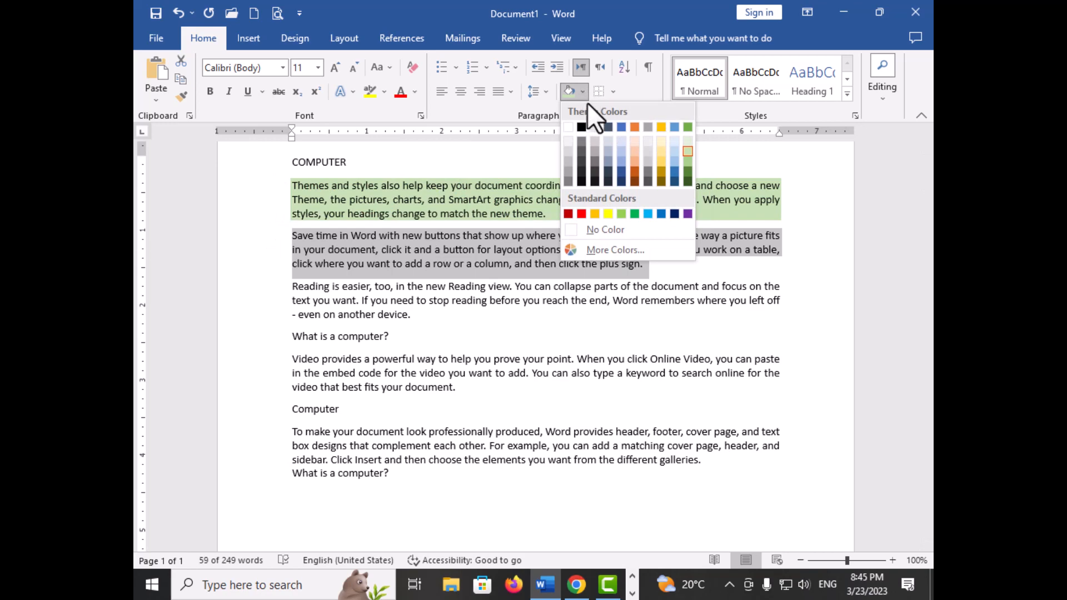
pyautogui.click(634, 140)
# Shade all the text from "Reading is easier" to the end of the document light blue
pyautogui.moveTo(414, 316); pyautogui.dragTo(268, 292)
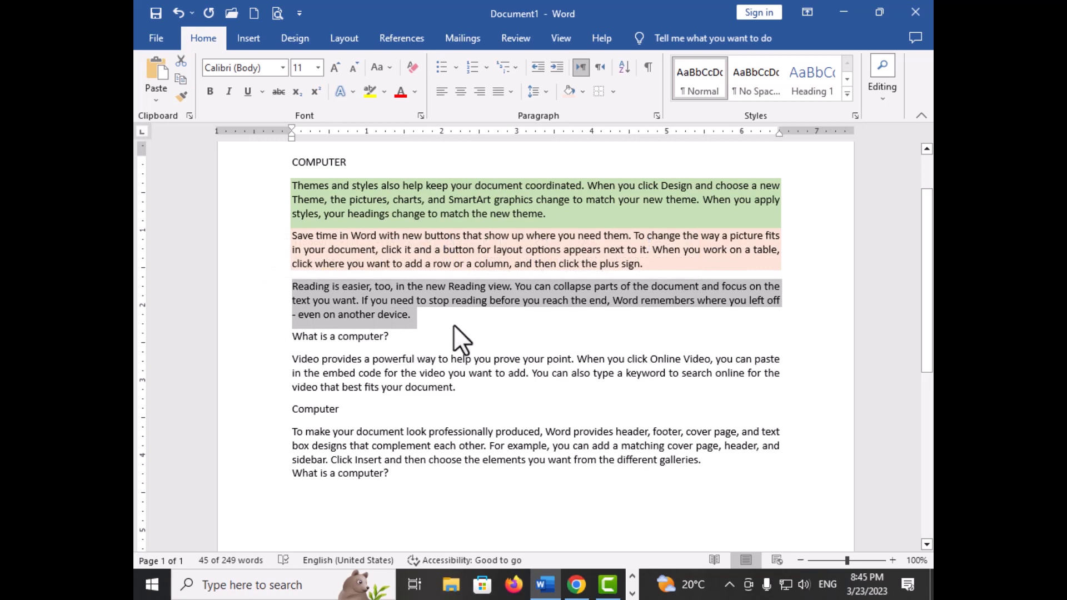
pyautogui.click(781, 286)
pyautogui.moveTo(781, 286); pyautogui.dragTo(295, 281)
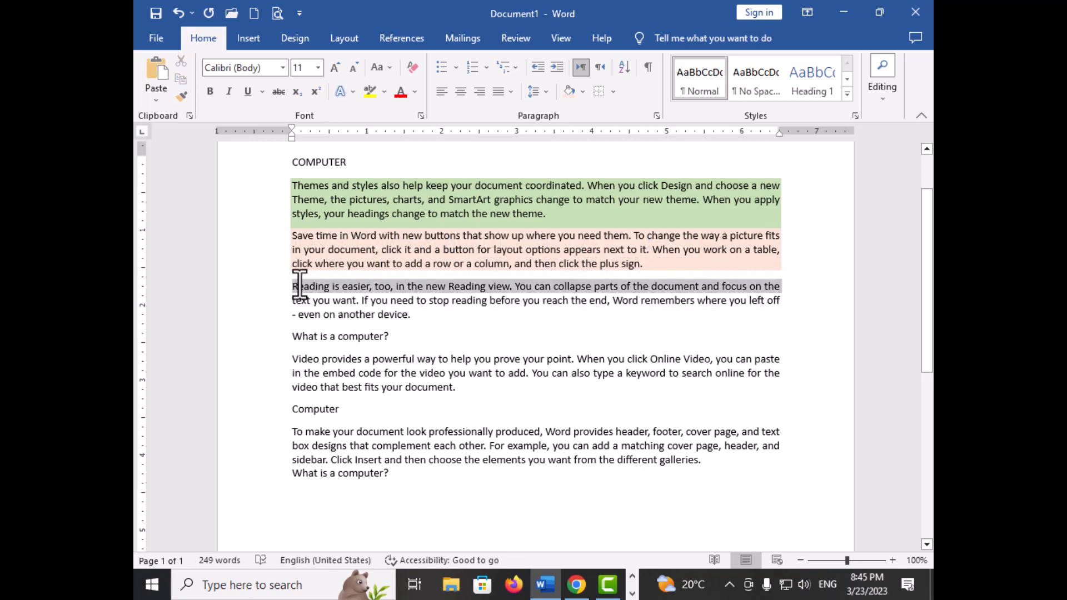
pyautogui.moveTo(474, 494); pyautogui.dragTo(337, 283)
pyautogui.click(582, 93)
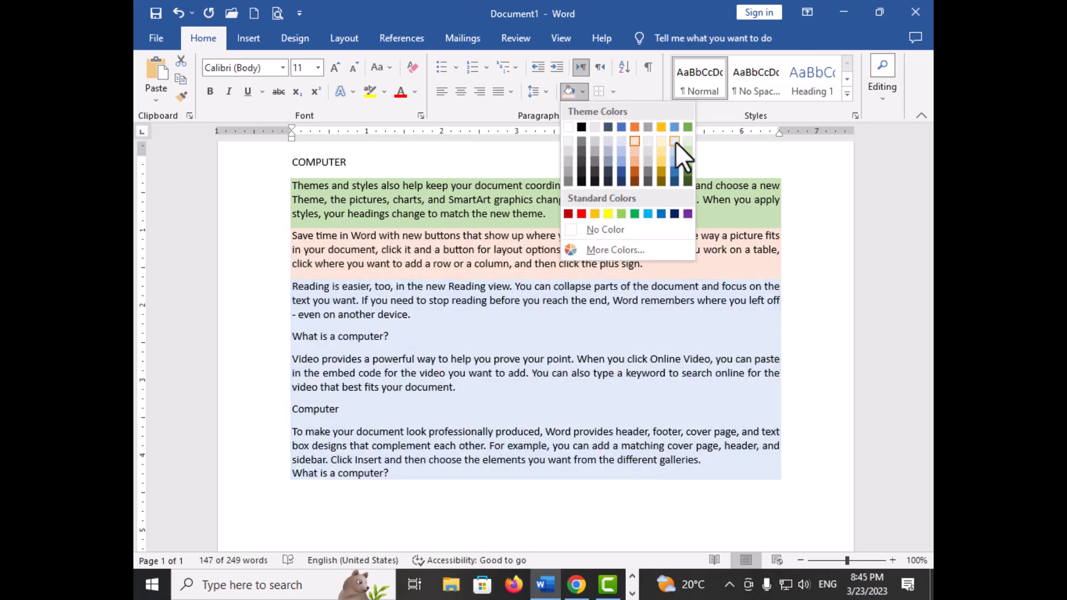
pyautogui.click(674, 142)
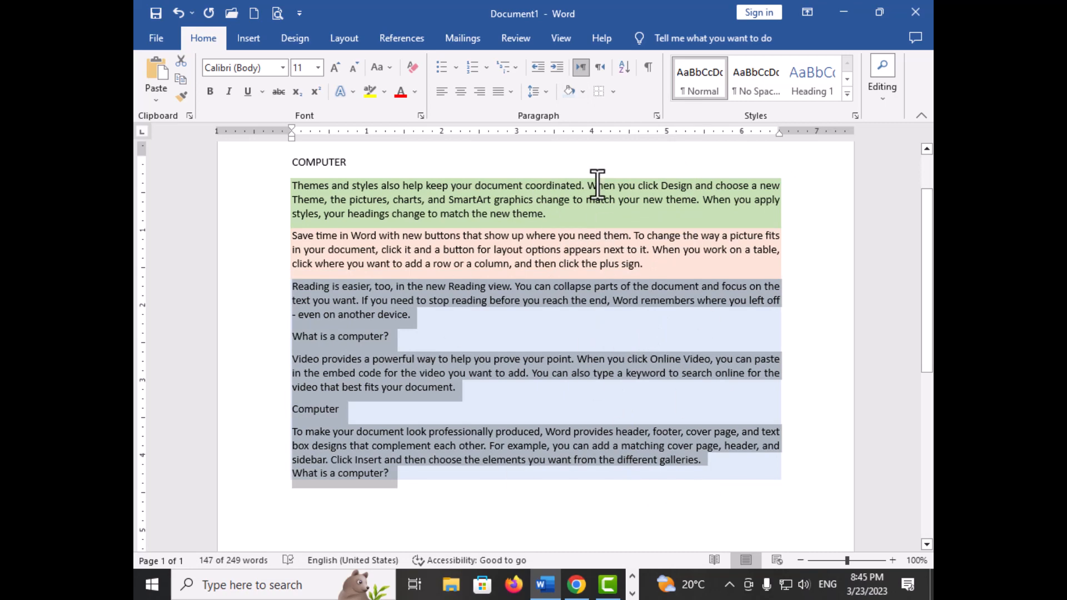
# Remove the shading from all the paragraphs below the COMPUTER title by setting it to No Color
pyautogui.click(581, 91)
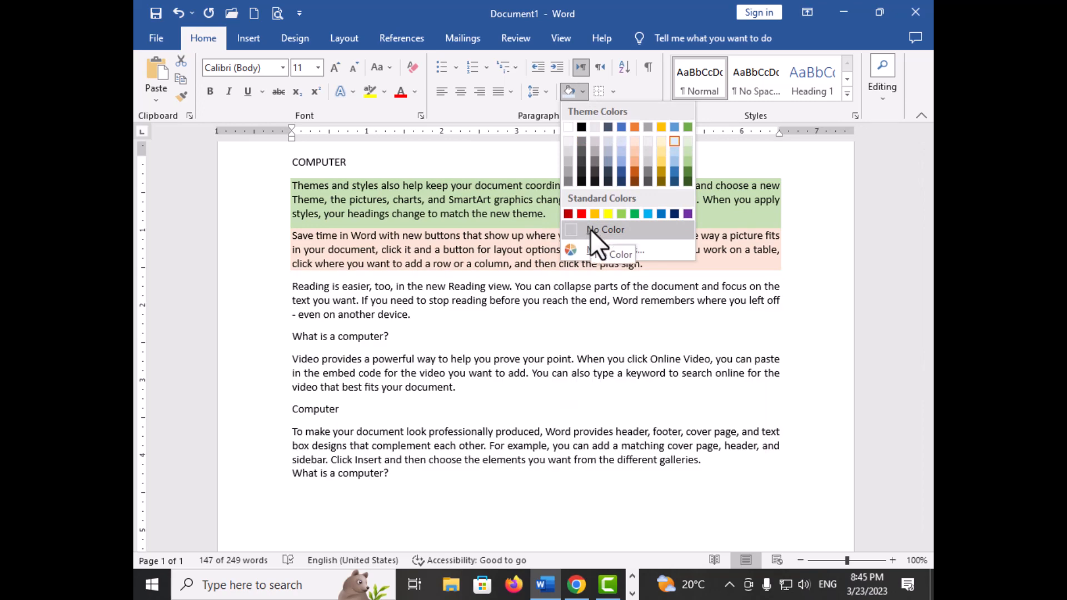
pyautogui.click(590, 229)
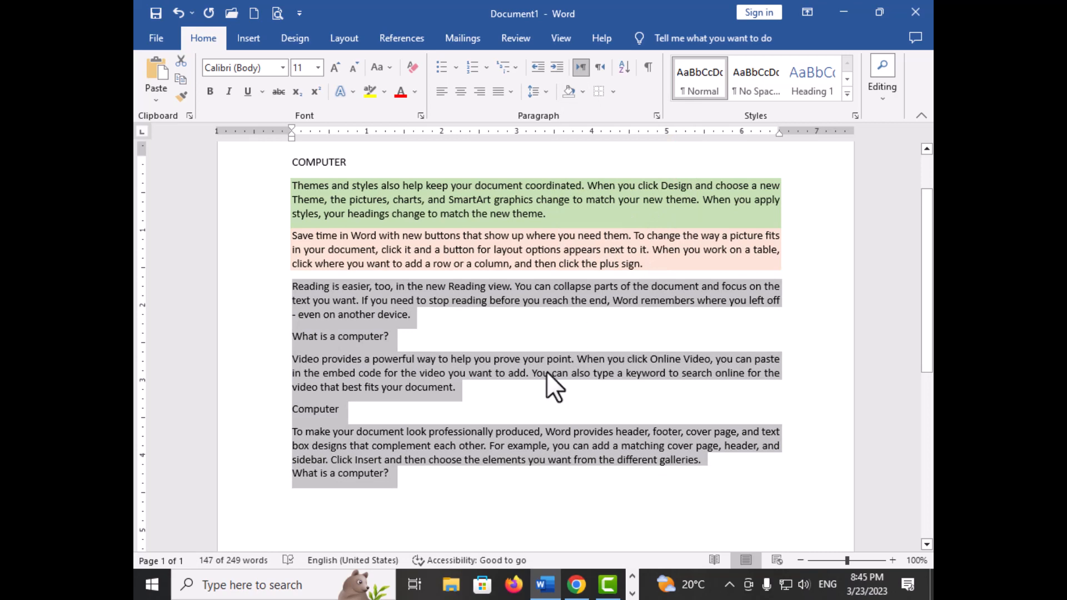
pyautogui.moveTo(645, 264); pyautogui.dragTo(293, 186)
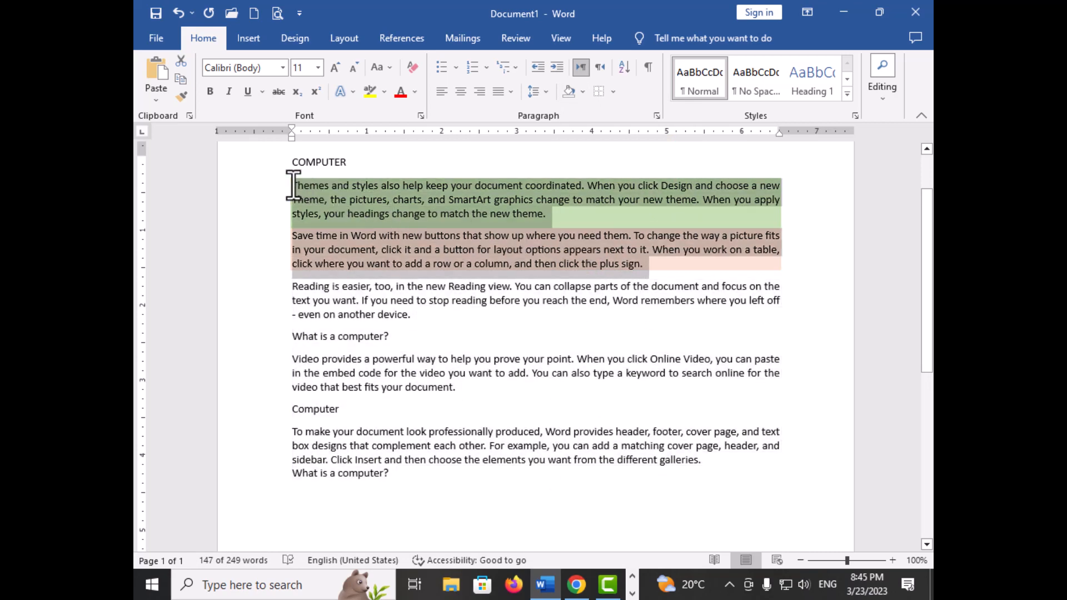
pyautogui.click(582, 91)
pyautogui.click(584, 233)
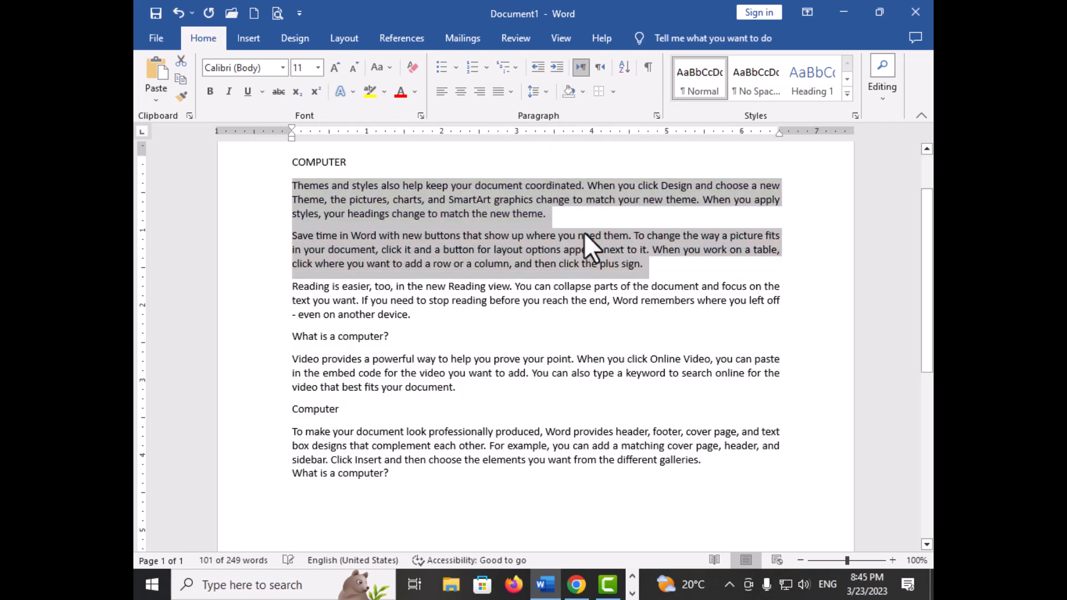
pyautogui.click(669, 270)
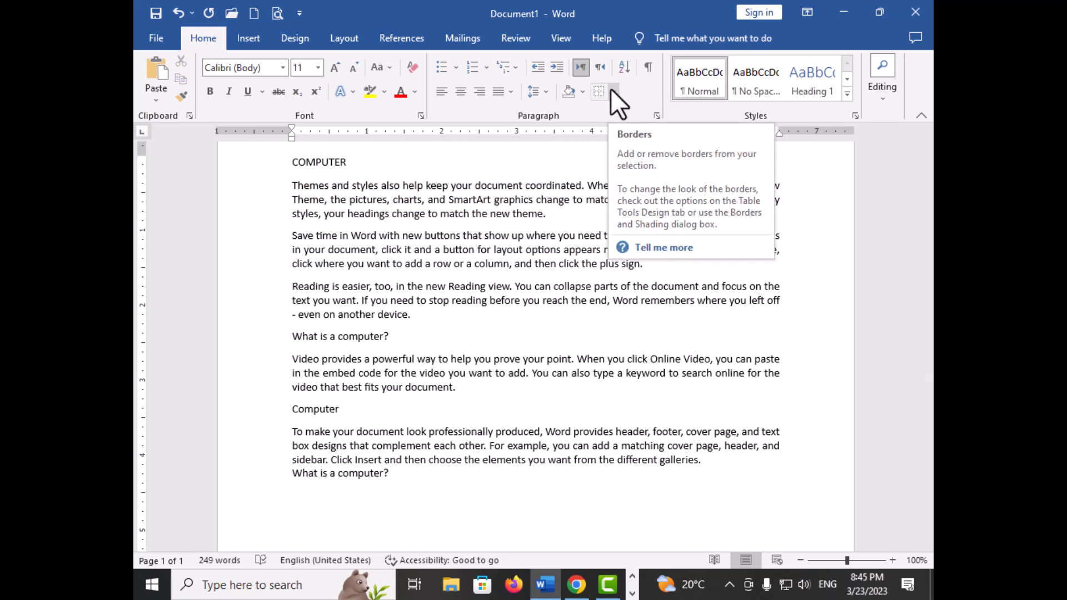
# Put outside borders around the paragraph starting "Themes and styles"
pyautogui.tripleClick(510, 202)
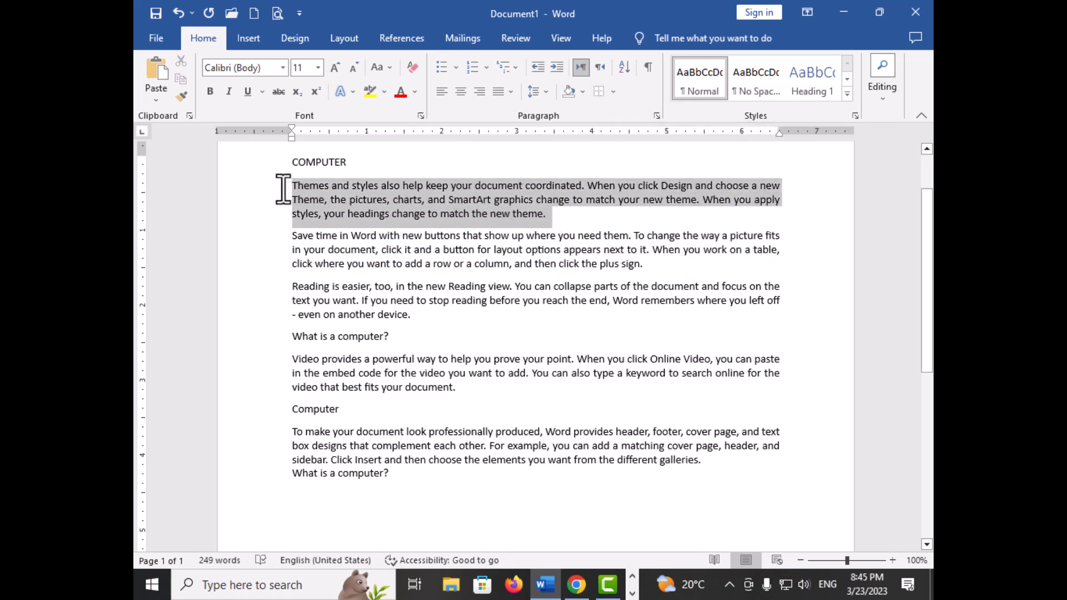
pyautogui.click(613, 91)
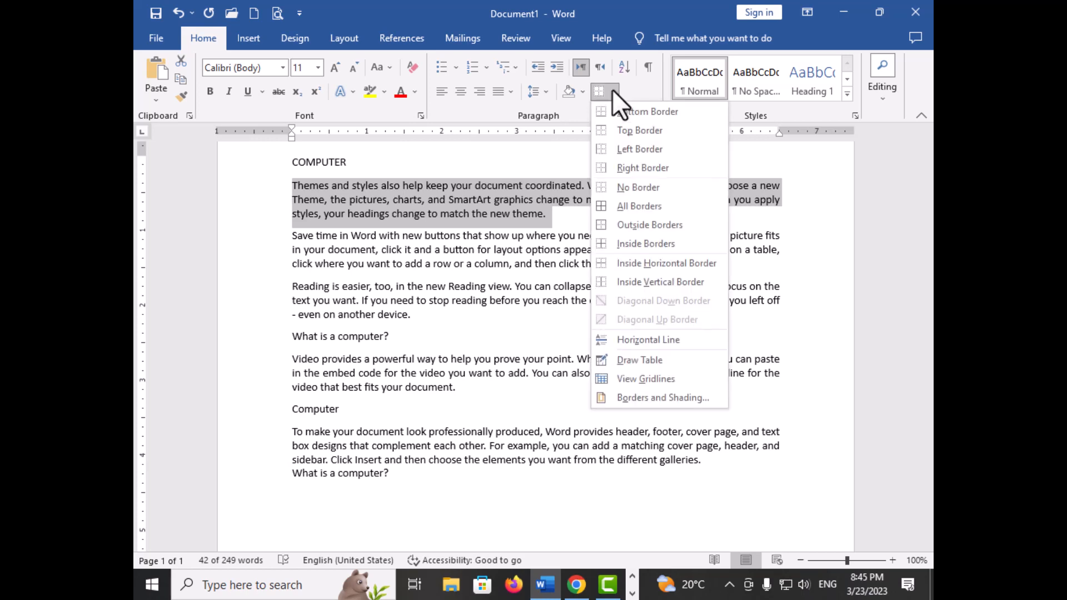
pyautogui.click(654, 229)
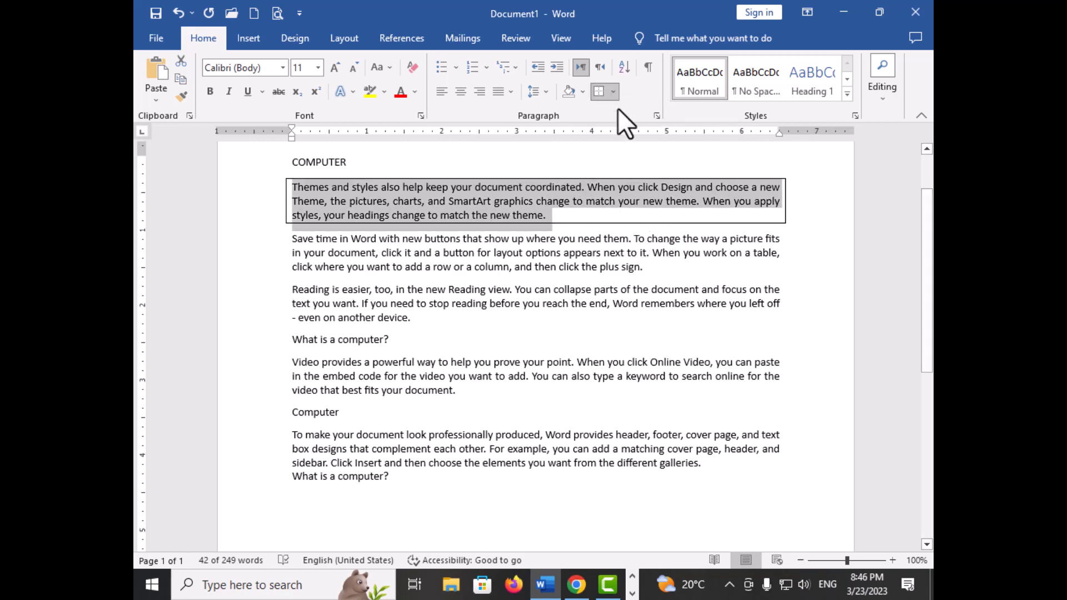
pyautogui.click(613, 92)
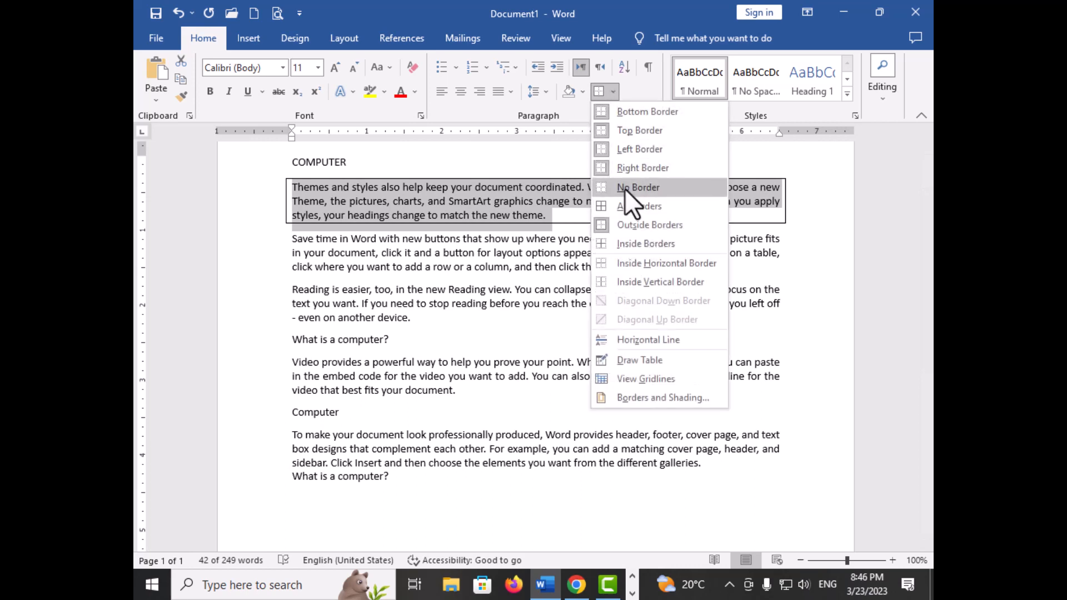
pyautogui.click(550, 345)
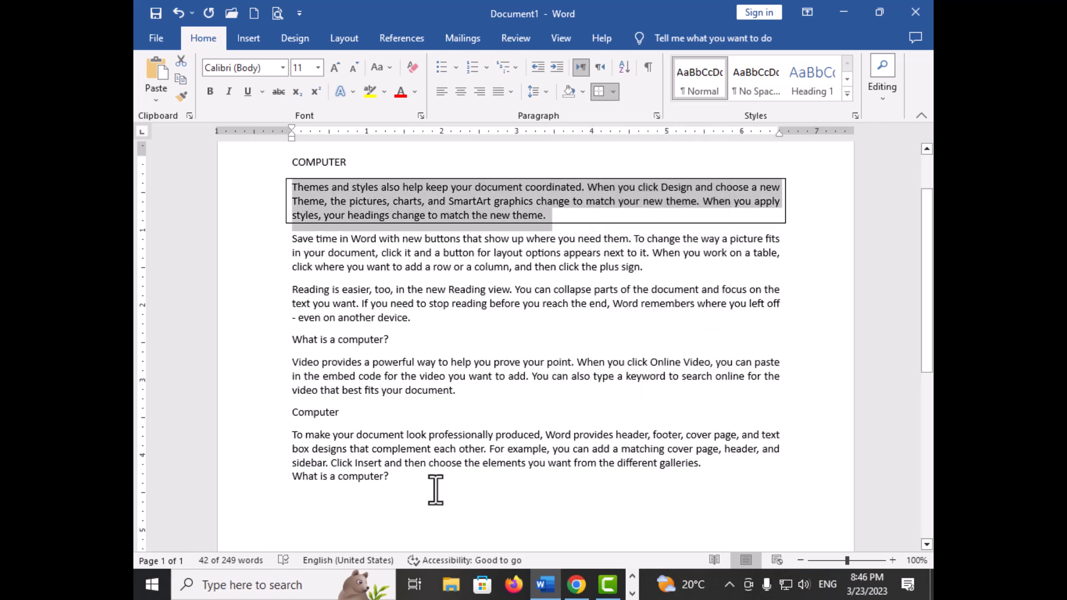
# Apply All Borders to the text from "Save time in Word" to the end of the document
pyautogui.moveTo(415, 488); pyautogui.dragTo(292, 238)
pyautogui.click(613, 91)
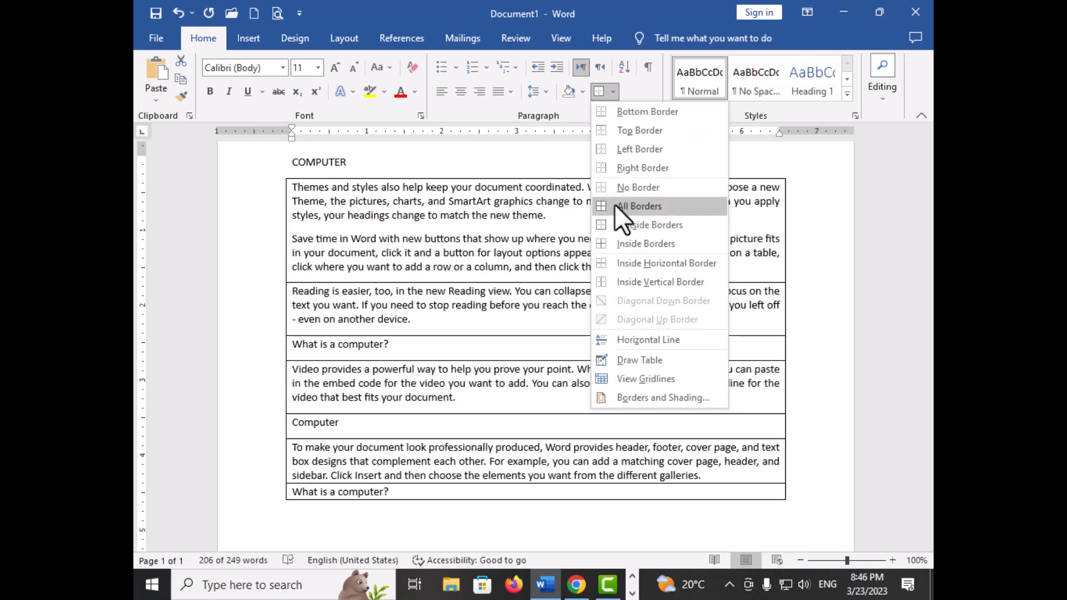
pyautogui.click(615, 205)
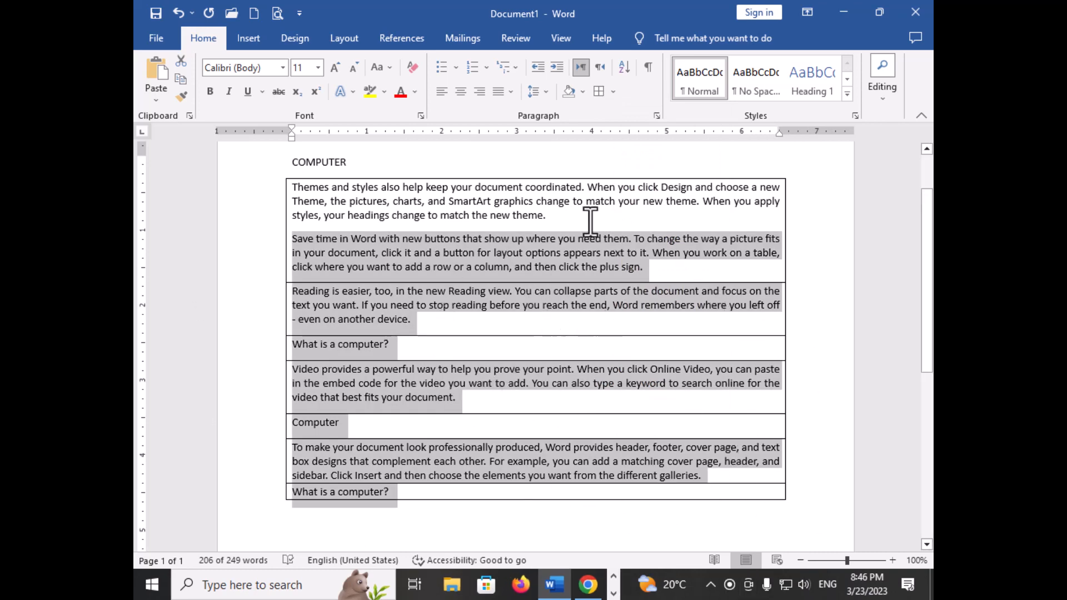
# Remove the borders from all the paragraphs below the COMPUTER title with No Border
pyautogui.click(615, 88)
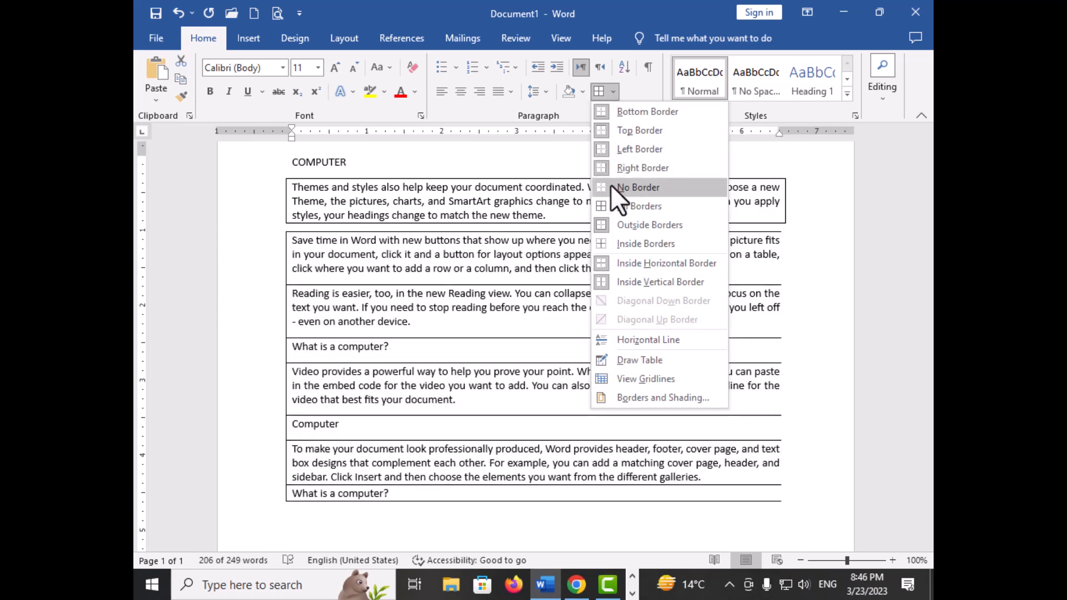
pyautogui.click(611, 189)
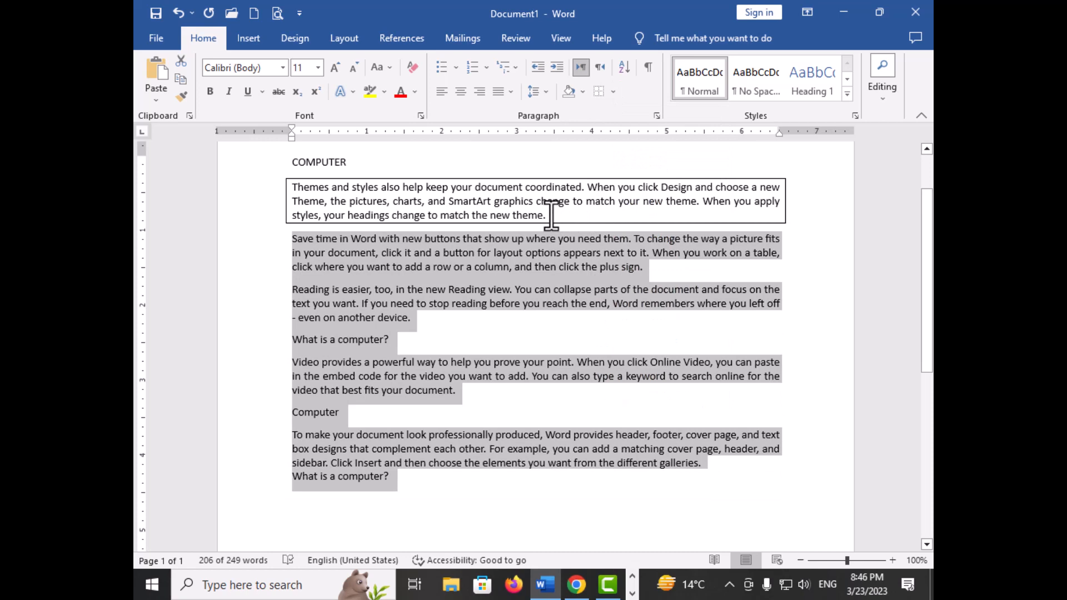
pyautogui.tripleClick(310, 190)
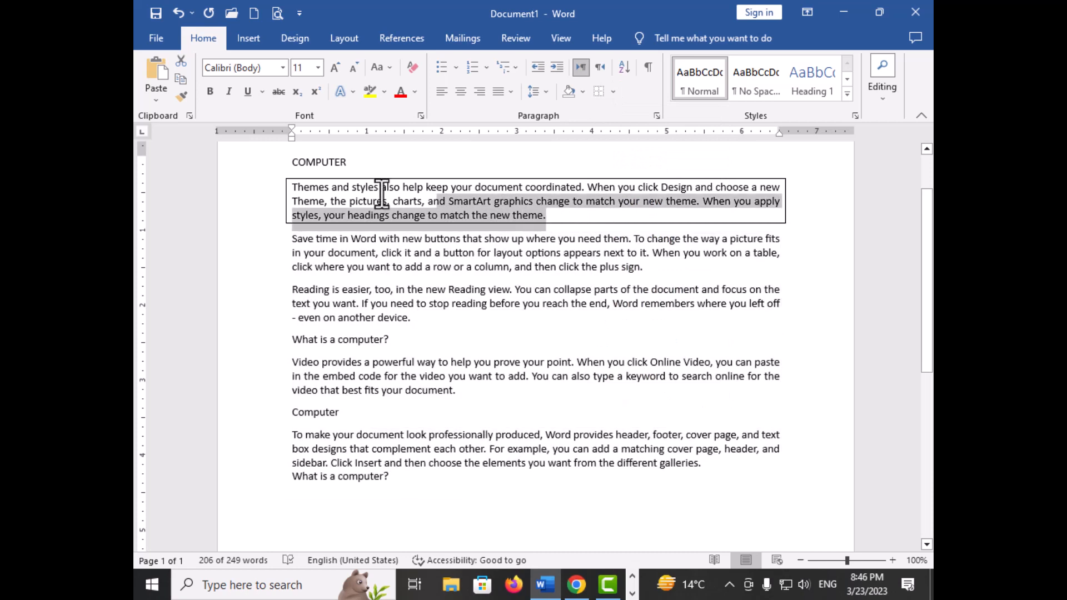
pyautogui.click(610, 86)
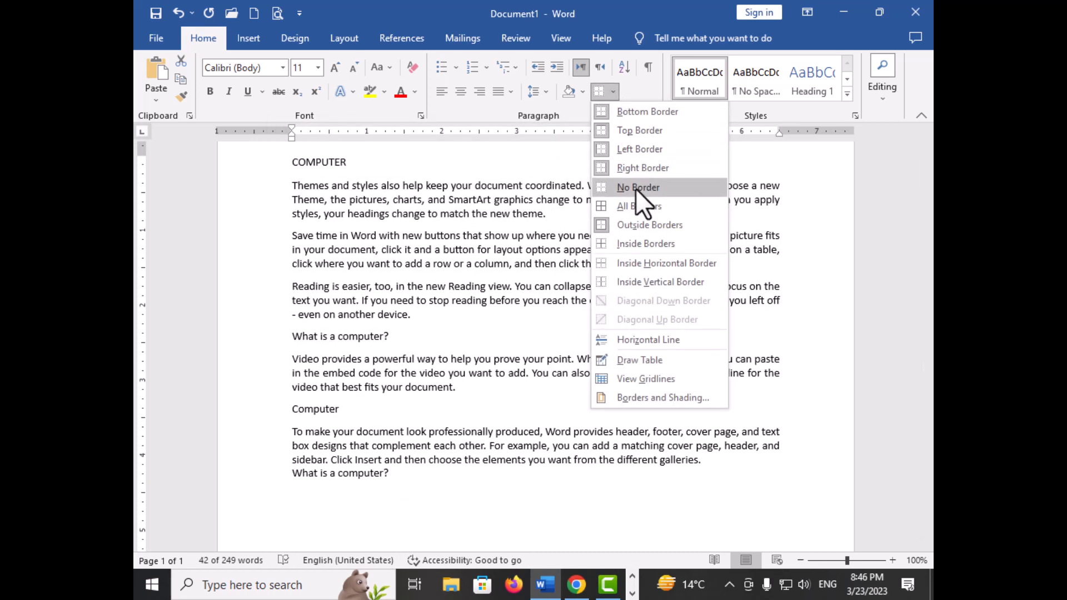
pyautogui.click(635, 189)
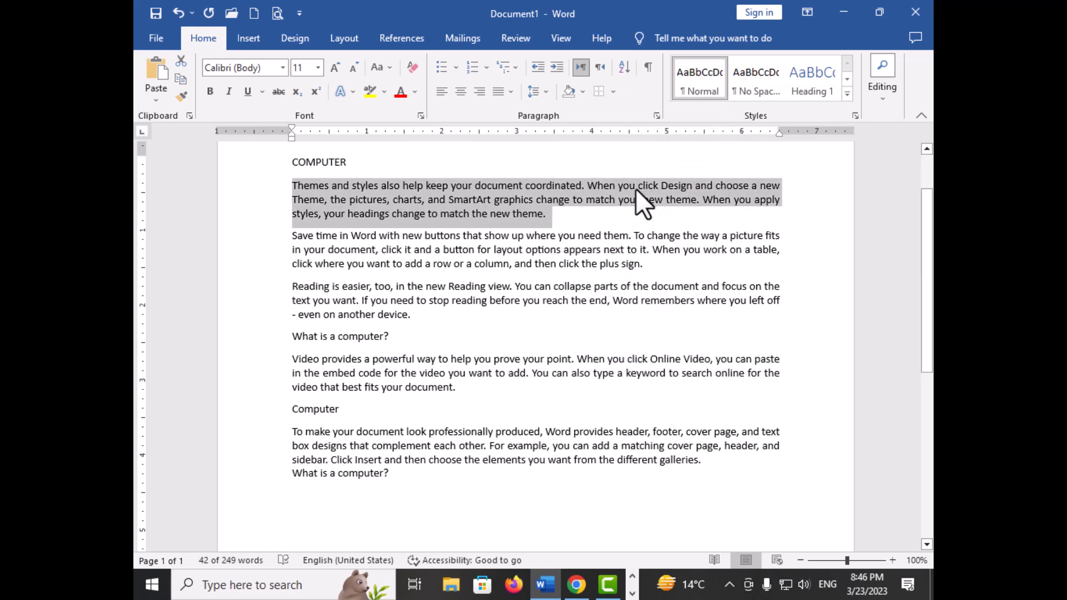
pyautogui.click(562, 348)
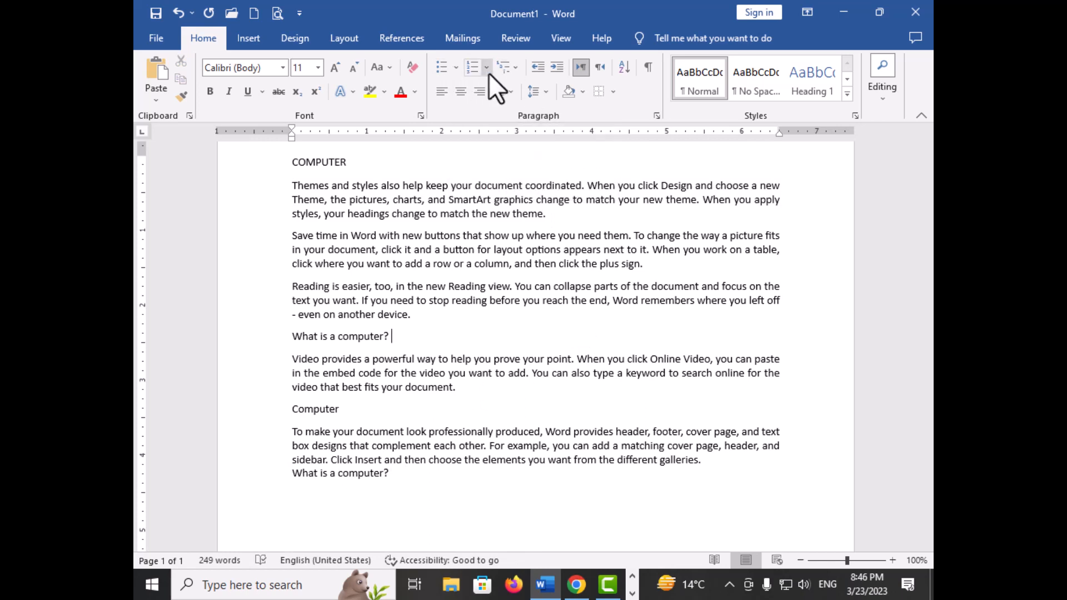
pyautogui.click(357, 166)
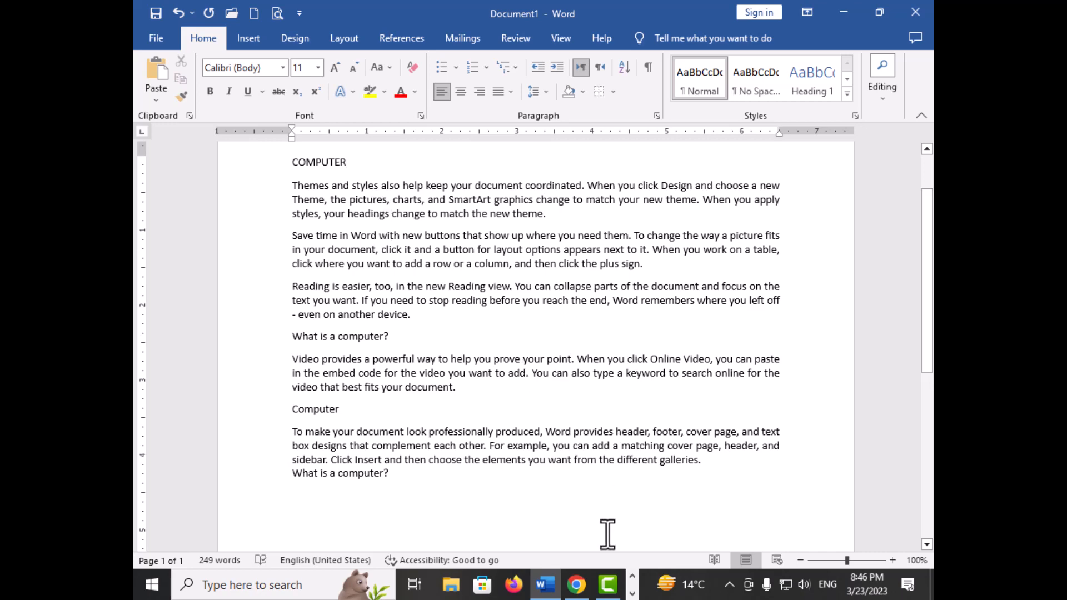
pyautogui.click(608, 584)
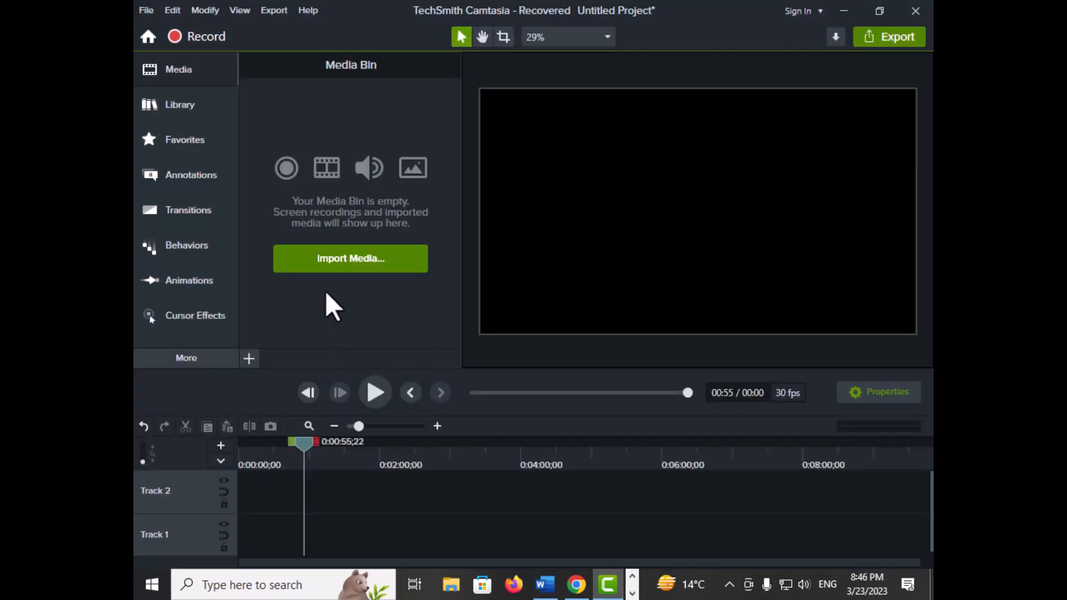
pyautogui.click(195, 39)
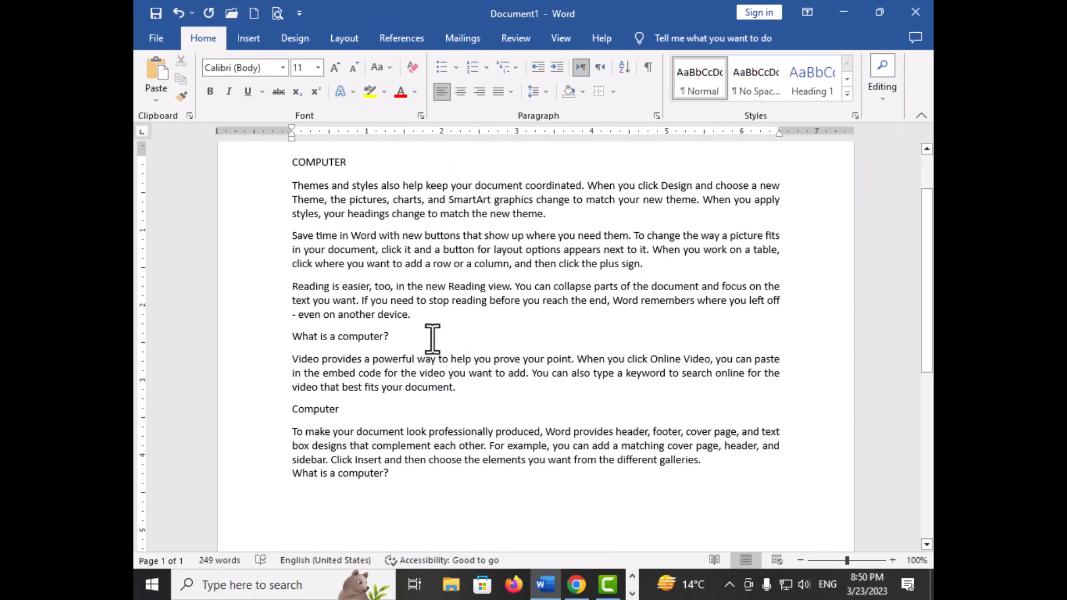
# Insert a blank line above the final "What is a computer?" line at the end of the document
pyautogui.scroll(-5, 428, 352)
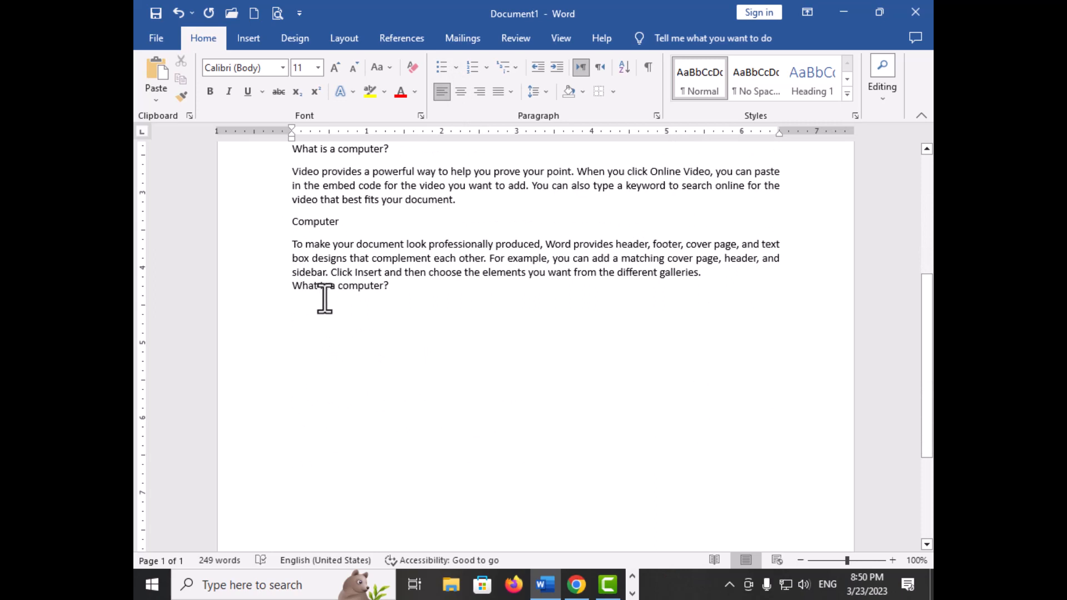
pyautogui.click(293, 286)
pyautogui.press('Return')
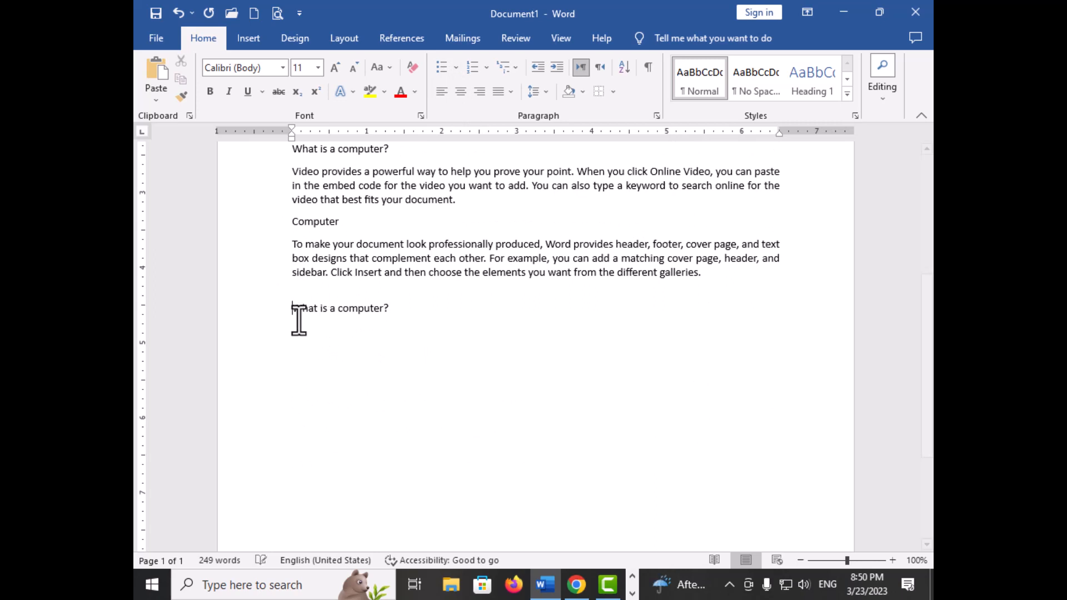
# Add five lines of filler text below the final "What is a computer?": Fdgfdg, Fdgfdgfd, Dfgfdgfd, Dfgfdg and Fdgfdg
pyautogui.click(403, 311)
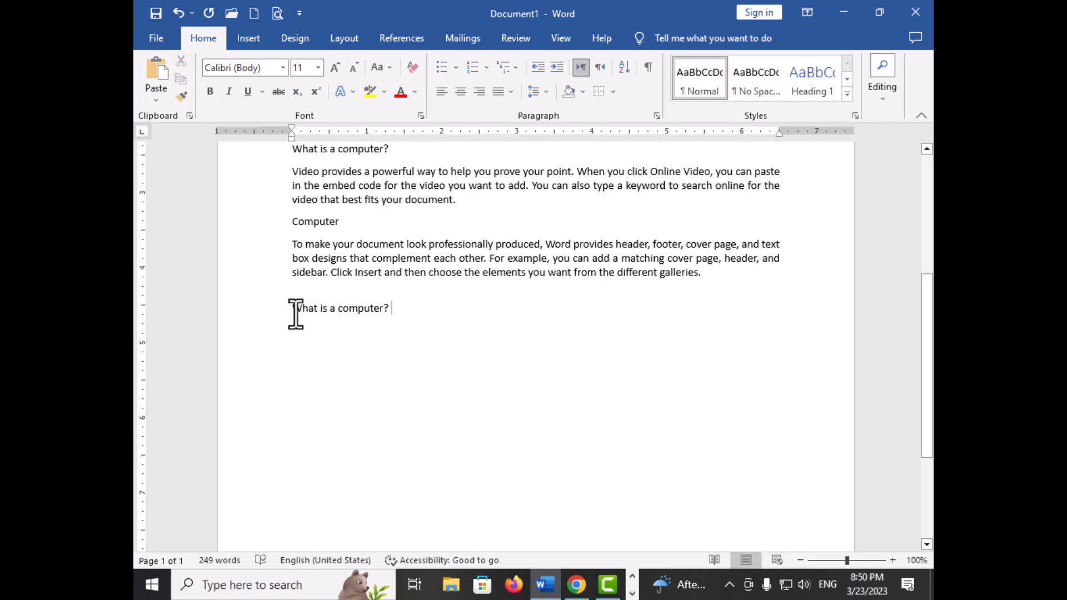
pyautogui.press('Return')
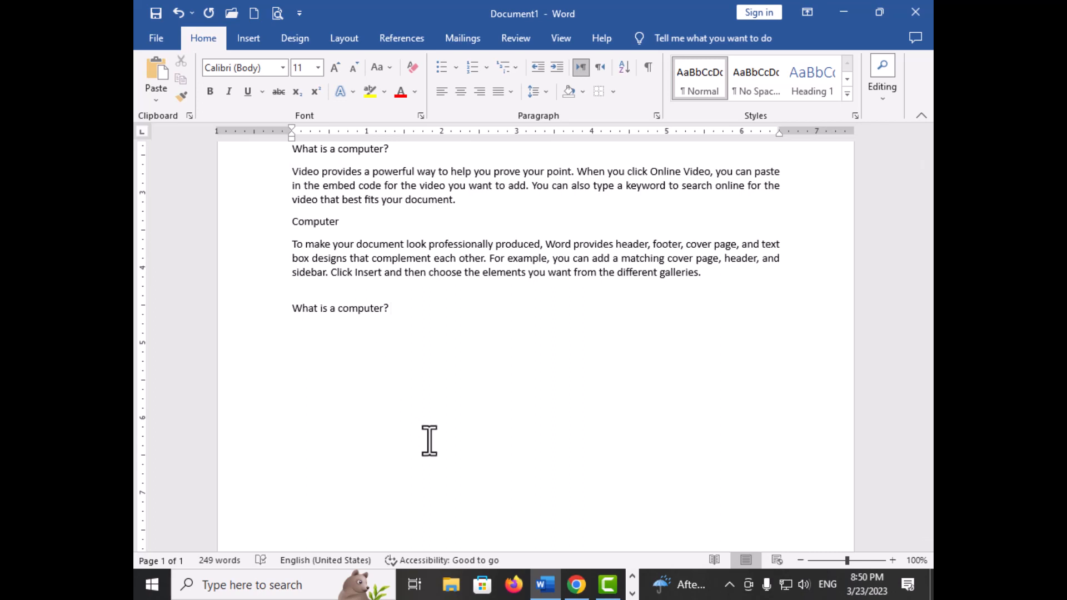
pyautogui.write('fdgfdg')
pyautogui.press('Return')
pyautogui.write('fdgfdgfd')
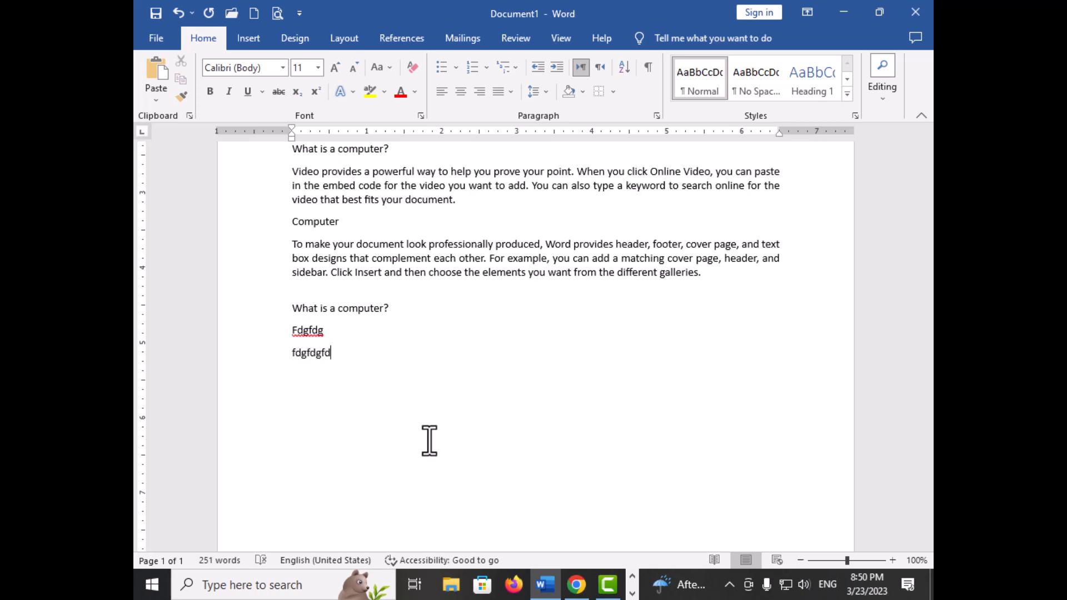
pyautogui.press('Return')
pyautogui.write('dfgfdgfd')
pyautogui.press('Return')
pyautogui.write('dfgfdg')
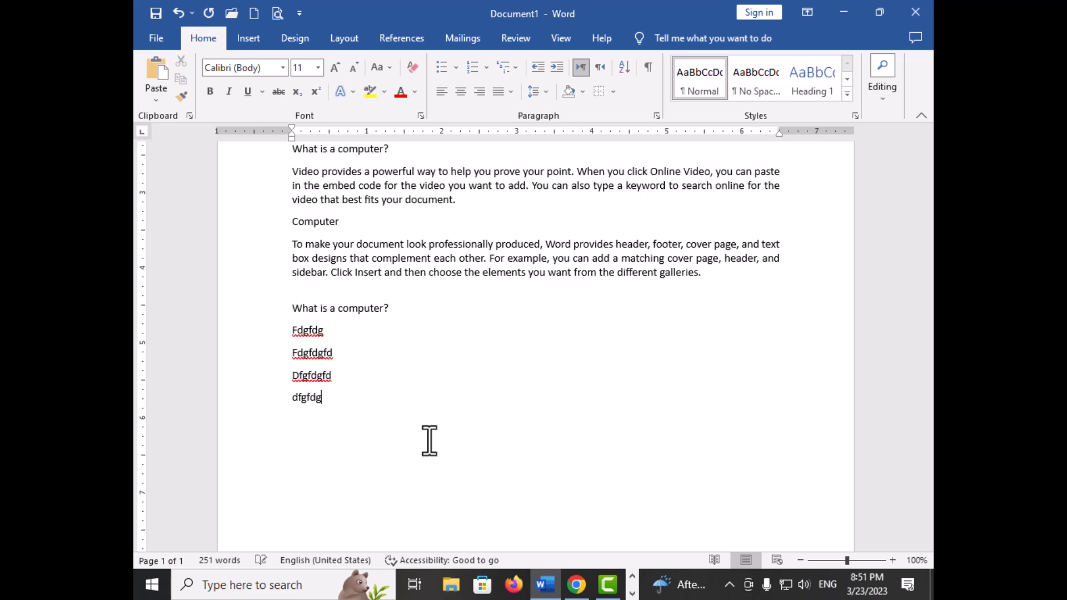
pyautogui.press('Return')
pyautogui.write('fdgfdg')
pyautogui.press('Return')
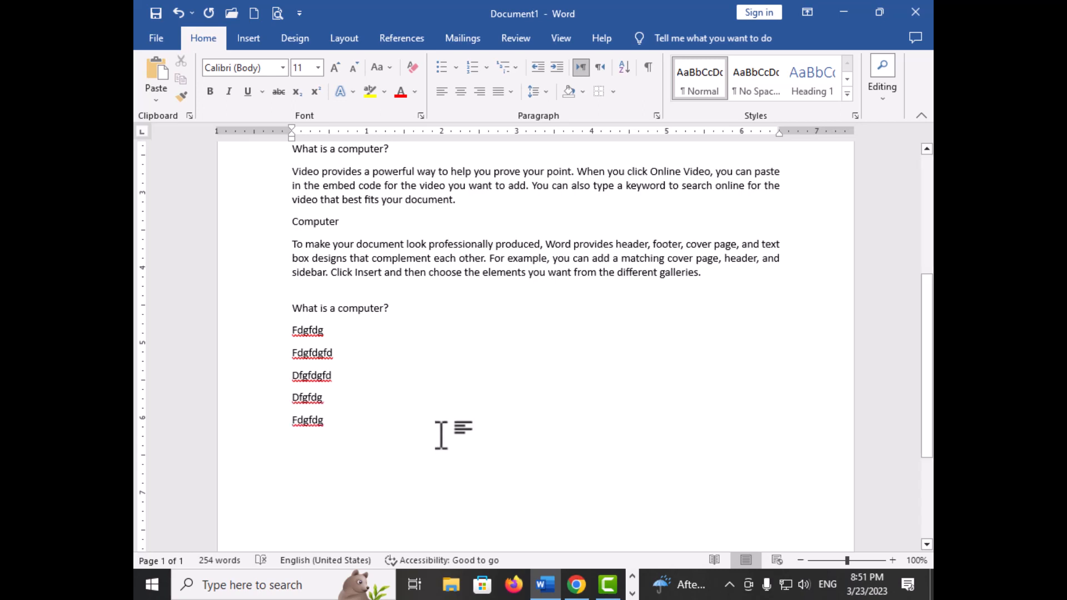
# Format the five filler lines as a list with the multicoloured picture bullet, and switch the list to i., ii., iii. numbering
pyautogui.moveTo(339, 424); pyautogui.dragTo(279, 338)
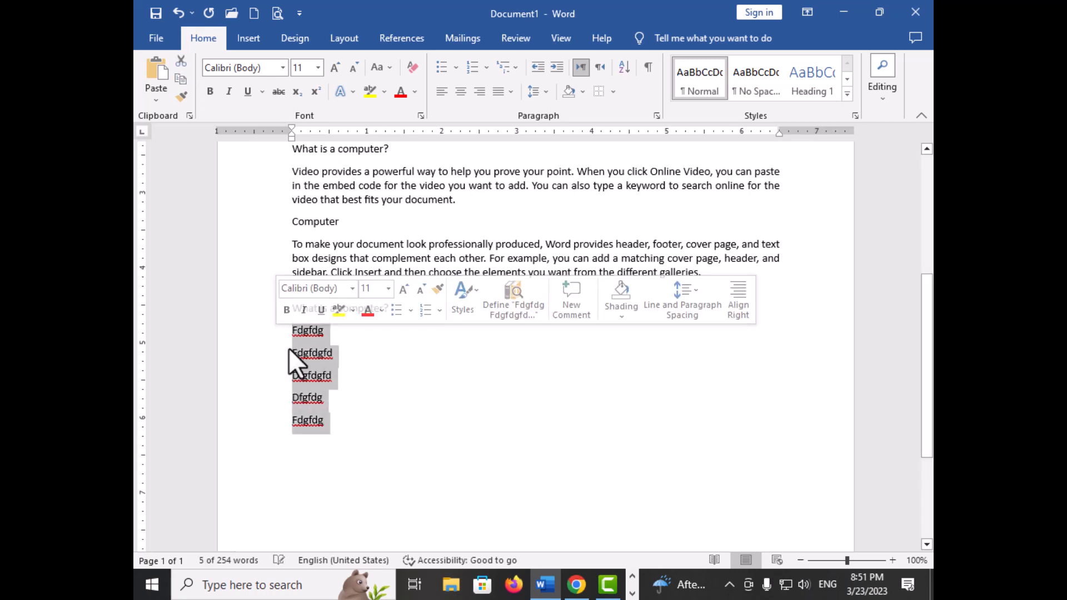
pyautogui.click(455, 69)
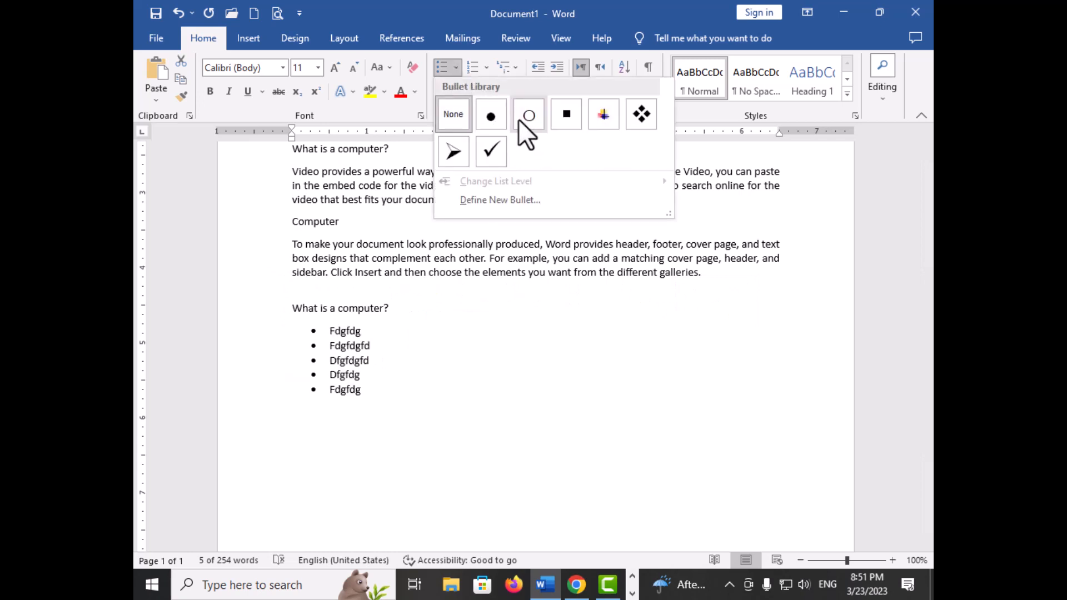
pyautogui.click(597, 114)
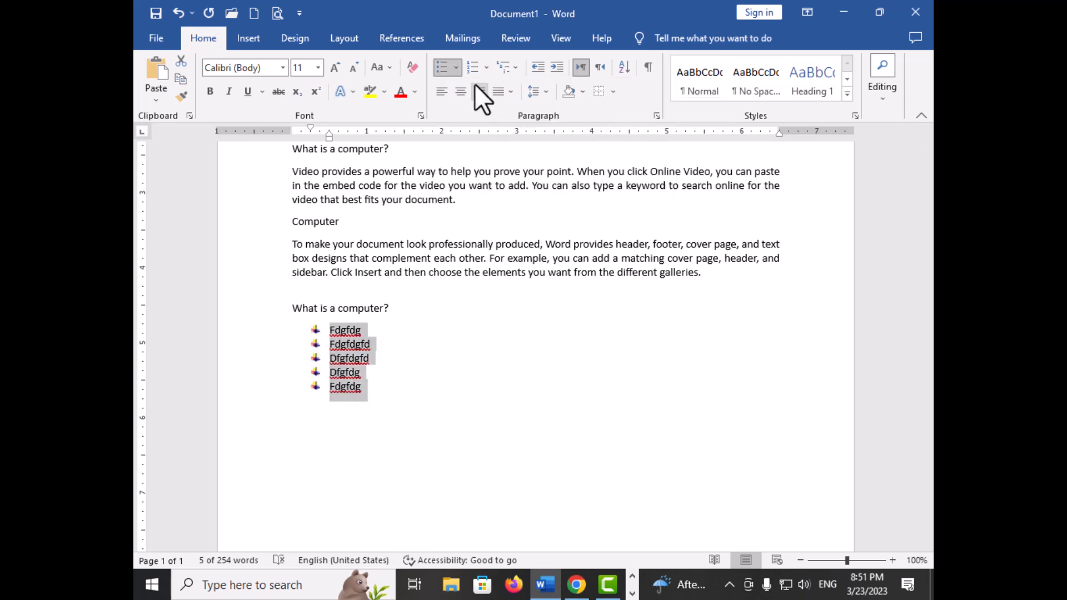
pyautogui.click(486, 69)
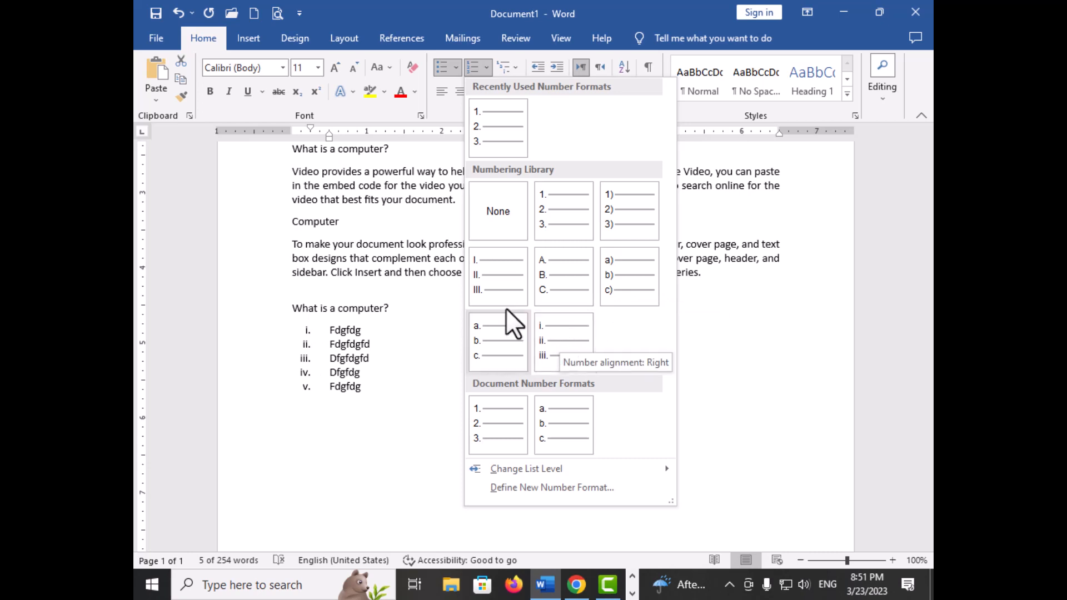
pyautogui.click(551, 342)
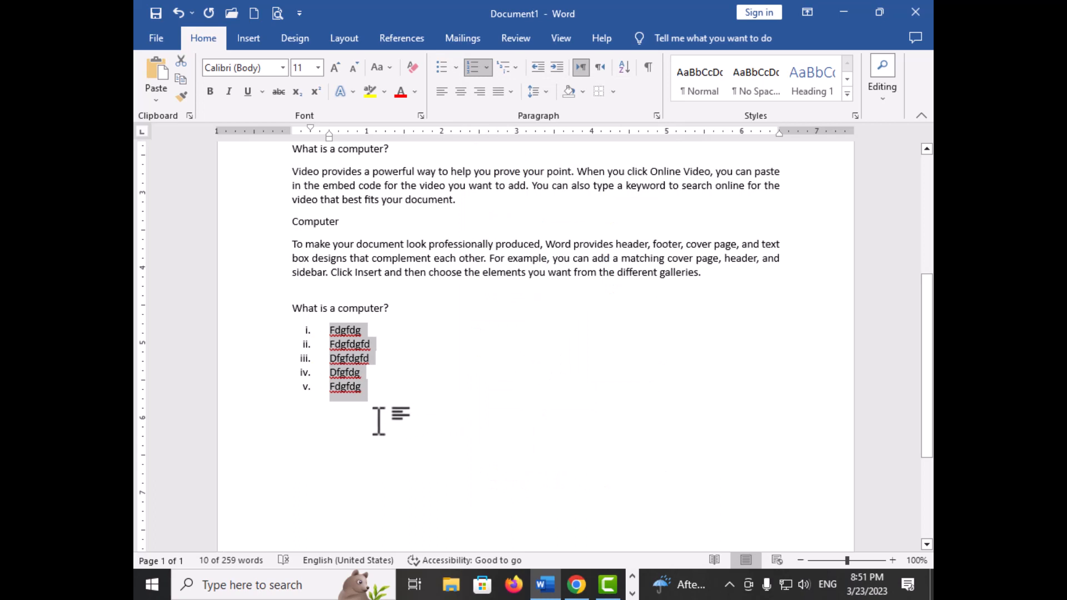
# Remove the numbering from the five filler lines with None and delete the lines
pyautogui.click(487, 67)
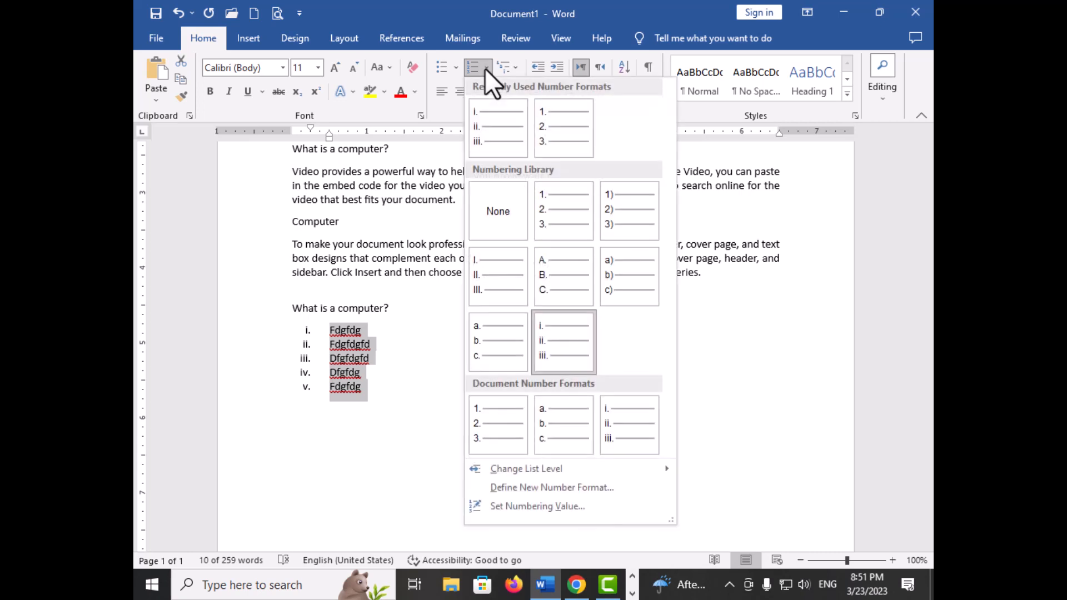
pyautogui.click(484, 222)
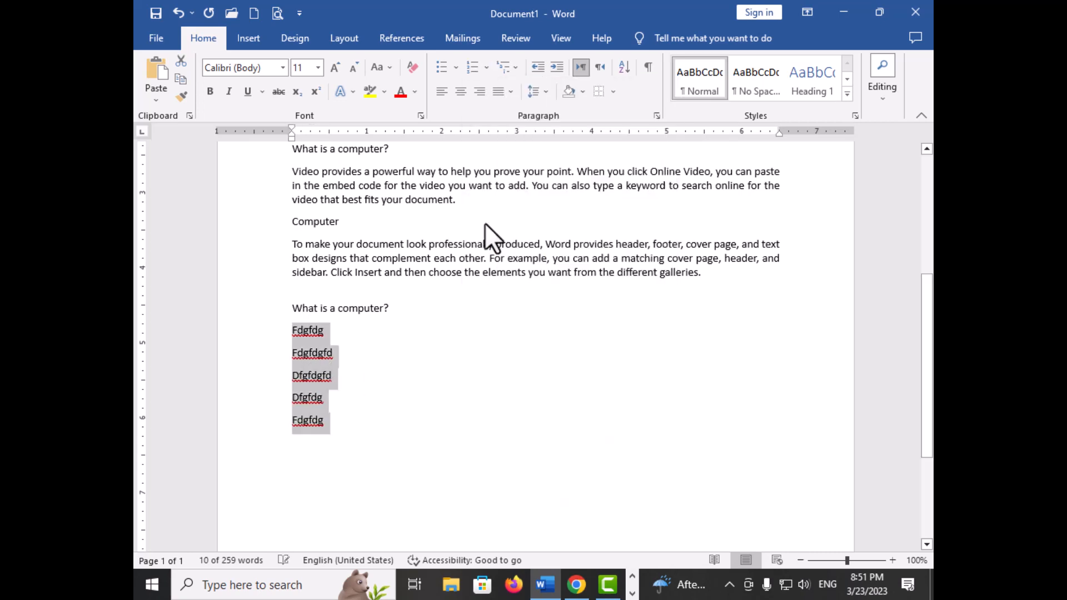
pyautogui.press('Delete')
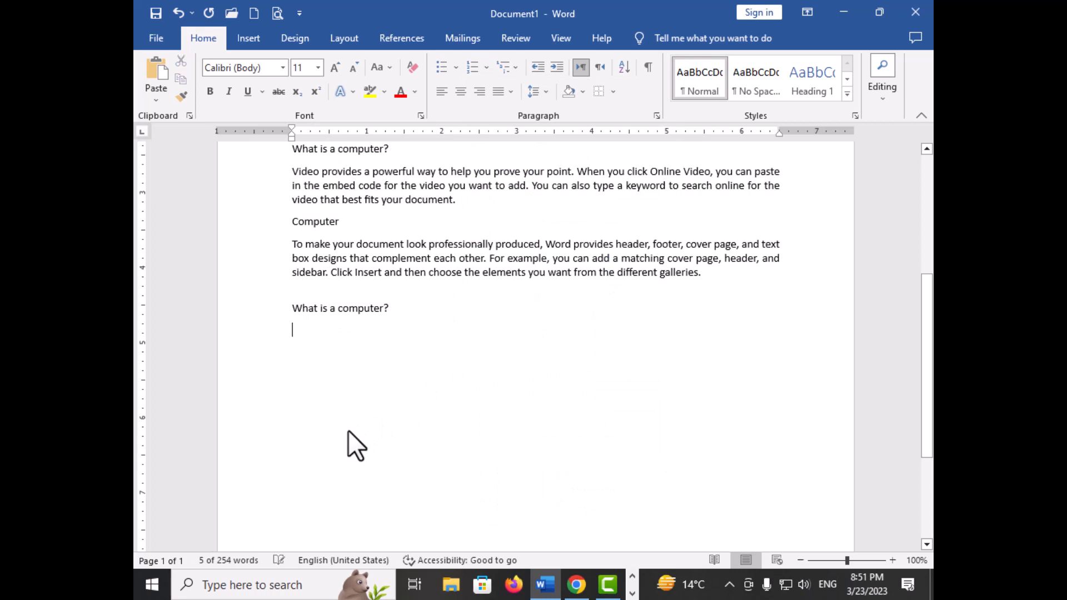
# Turn the last "What is a computer?" line into a 1., 2., 3. numbered item using the 1., a., i. multilevel list
pyautogui.click(400, 310)
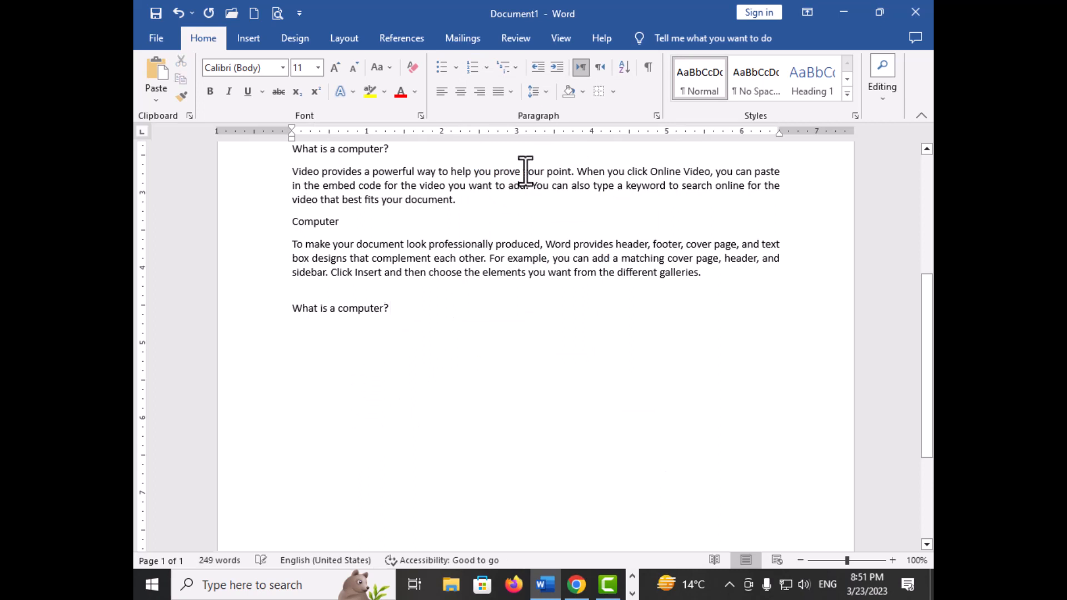
pyautogui.click(514, 67)
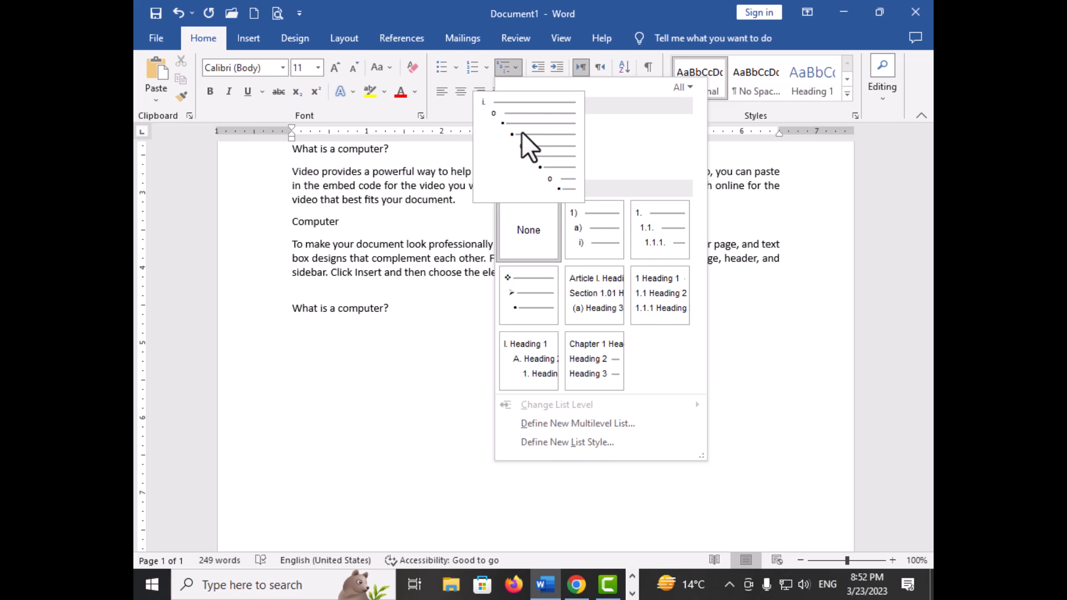
pyautogui.click(521, 133)
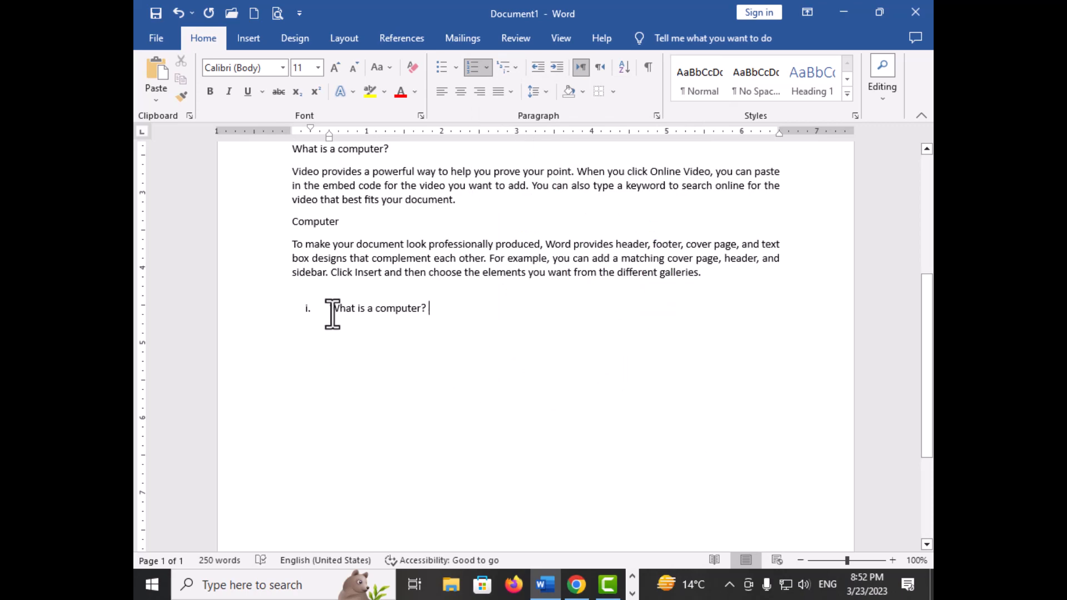
pyautogui.click(487, 67)
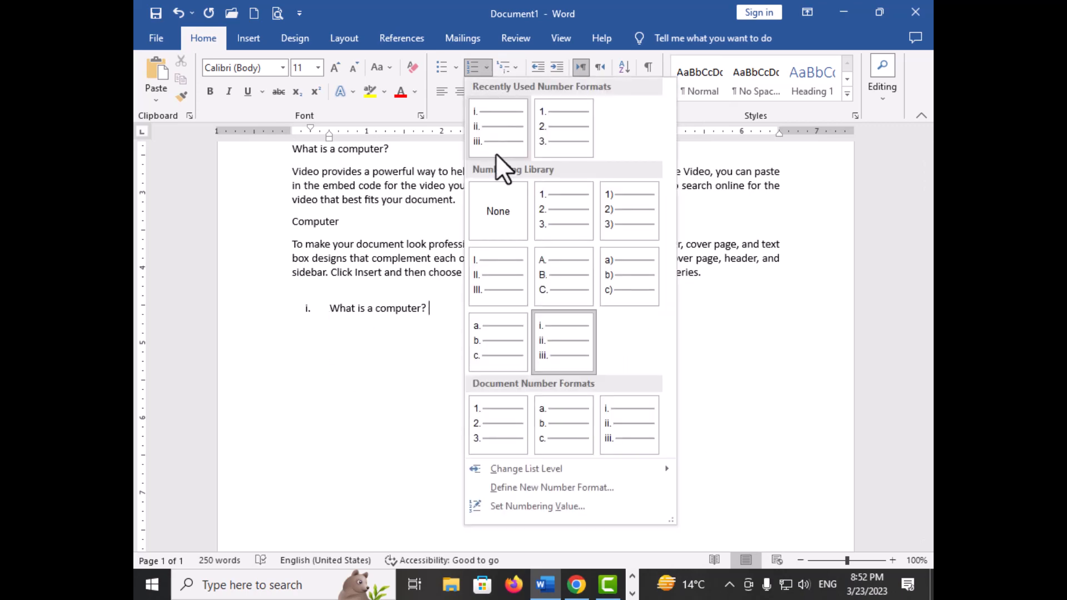
pyautogui.click(549, 205)
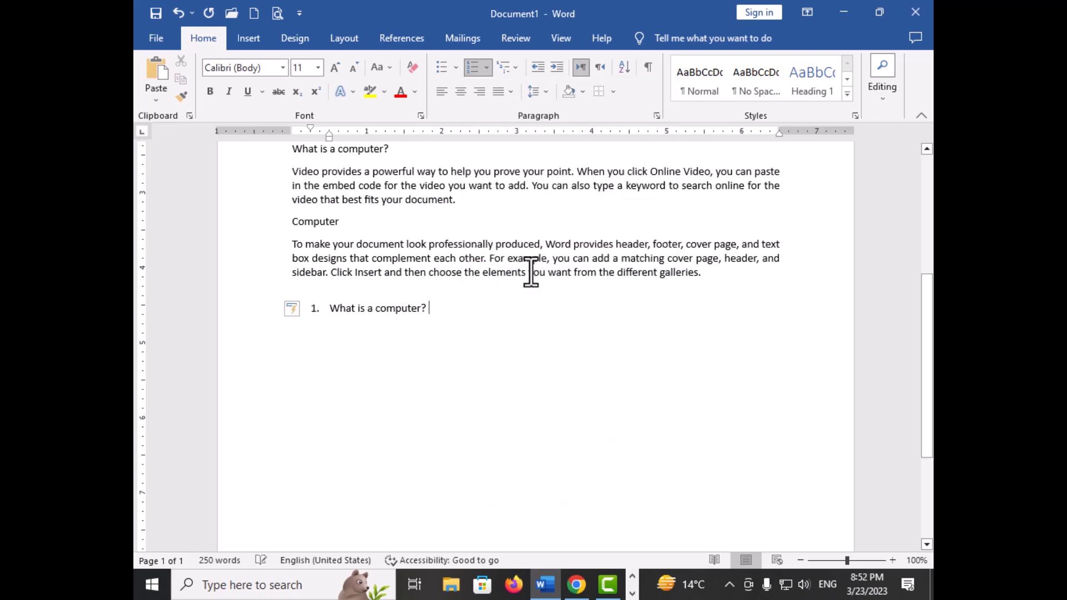
pyautogui.click(511, 69)
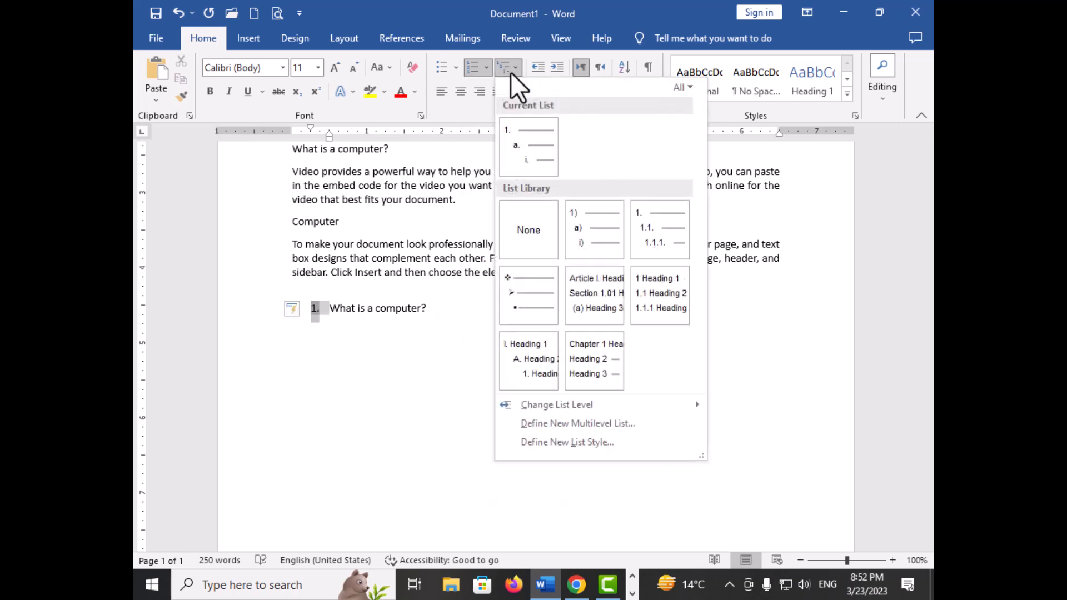
pyautogui.click(532, 149)
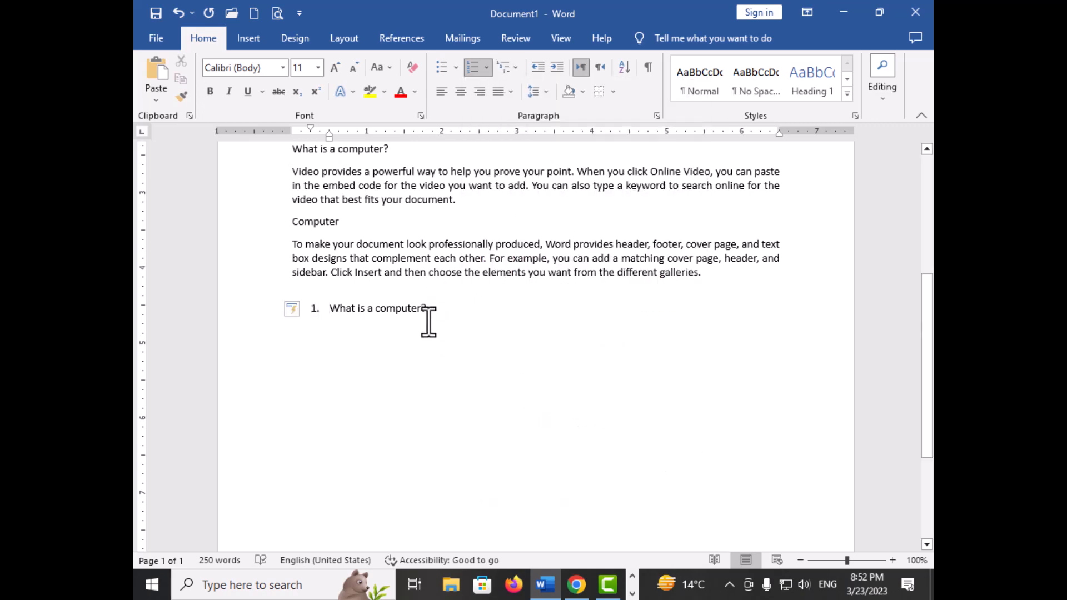
# Add the second-level items "What is a mouse?" and "What is a keyboard?" under the numbered "What is a computer?" item
pyautogui.press('Return')
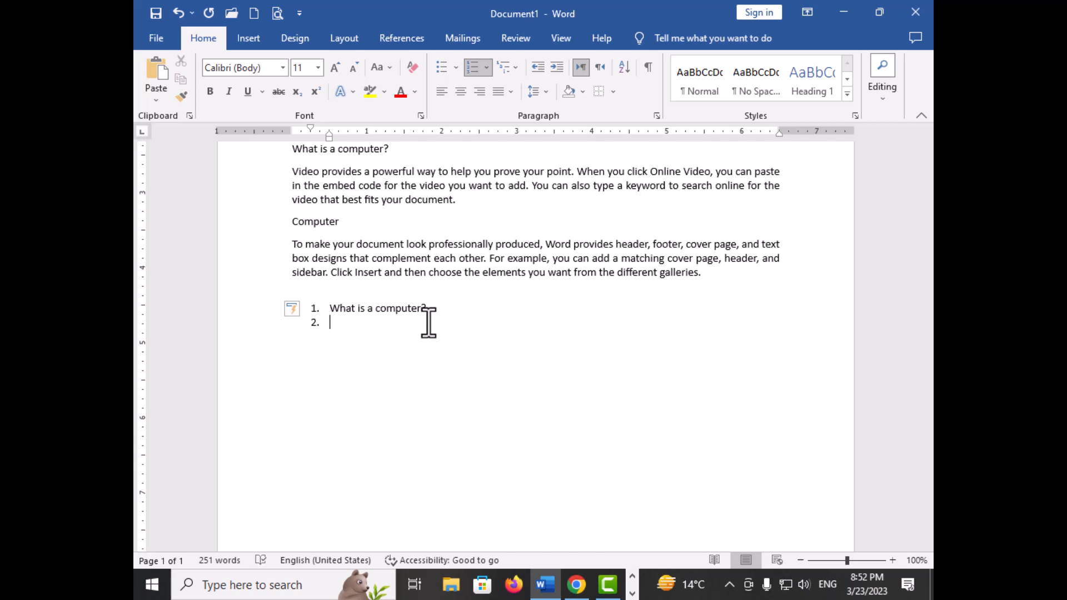
pyautogui.press('Tab')
pyautogui.write('what is a m')
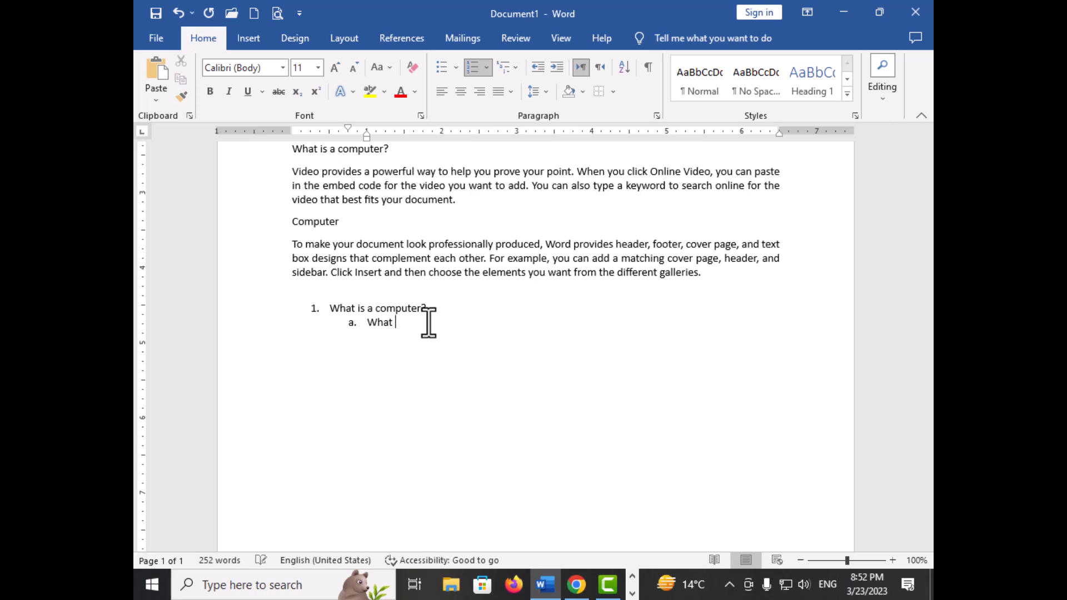
pyautogui.write('ouse?')
pyautogui.press('Return')
pyautogui.write('what is')
pyautogui.press('BackSpace')
pyautogui.write('s a keyboard')
pyautogui.write('?')
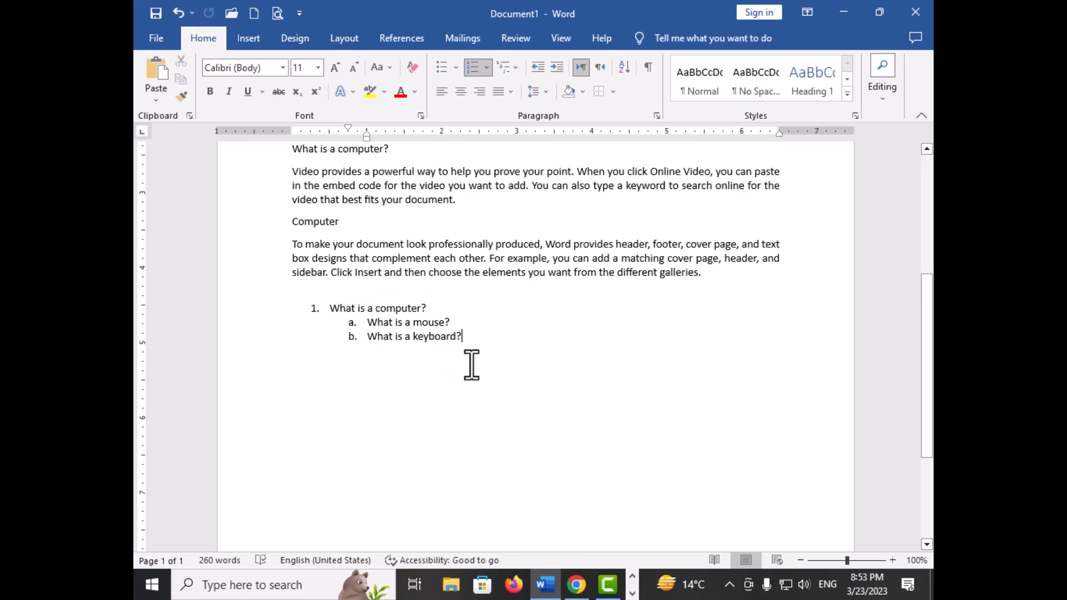
# Return to the first list level and add "What is Cpu?" as item 2
pyautogui.press('Return')
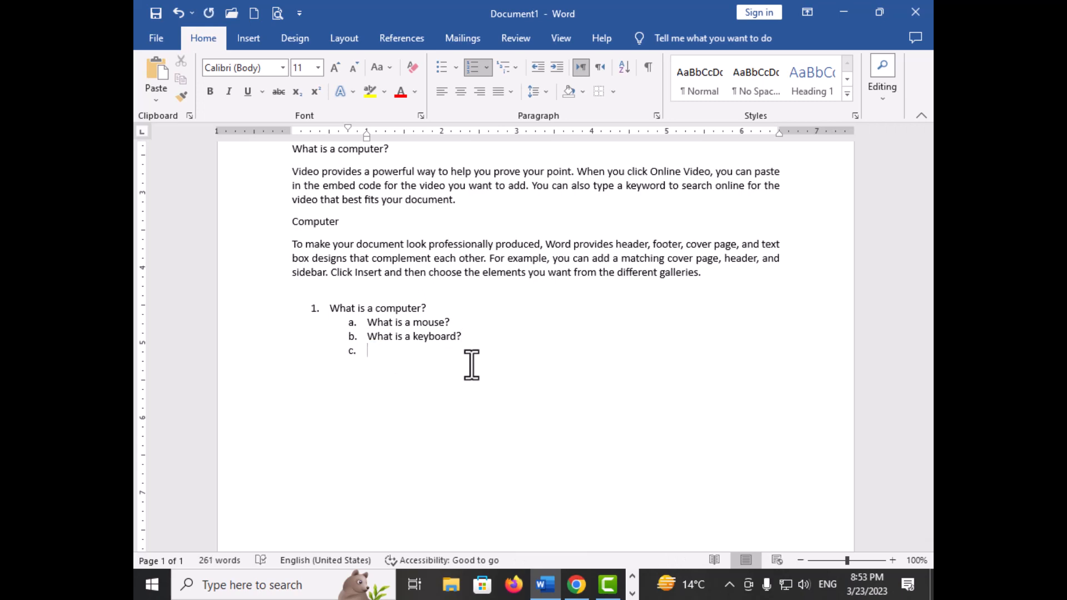
pyautogui.press('BackSpace')
pyautogui.press('BackSpace')
pyautogui.press('BackSpace')
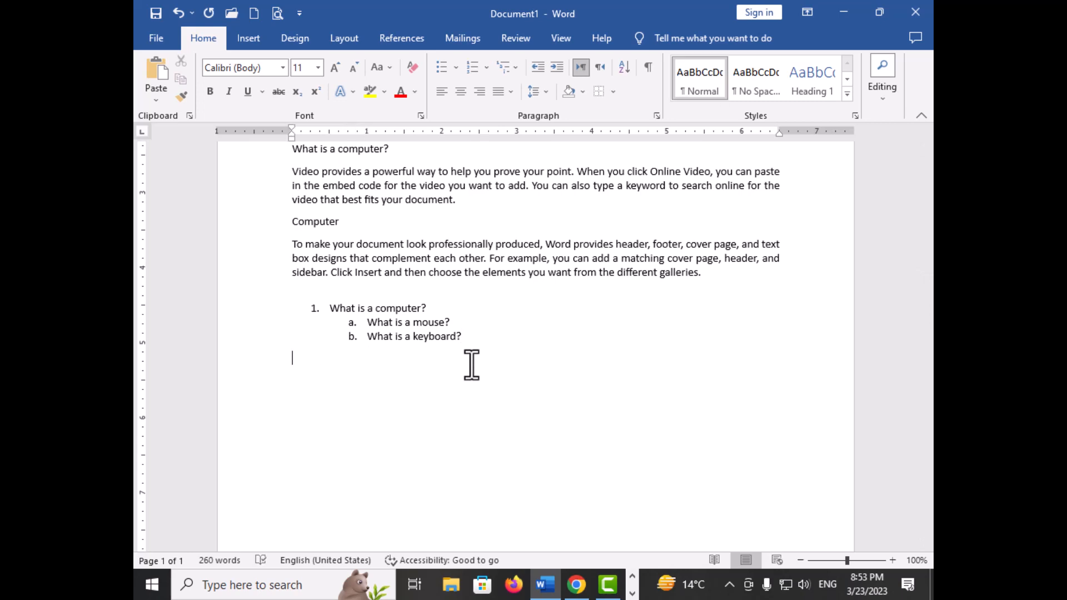
pyautogui.write('2.')
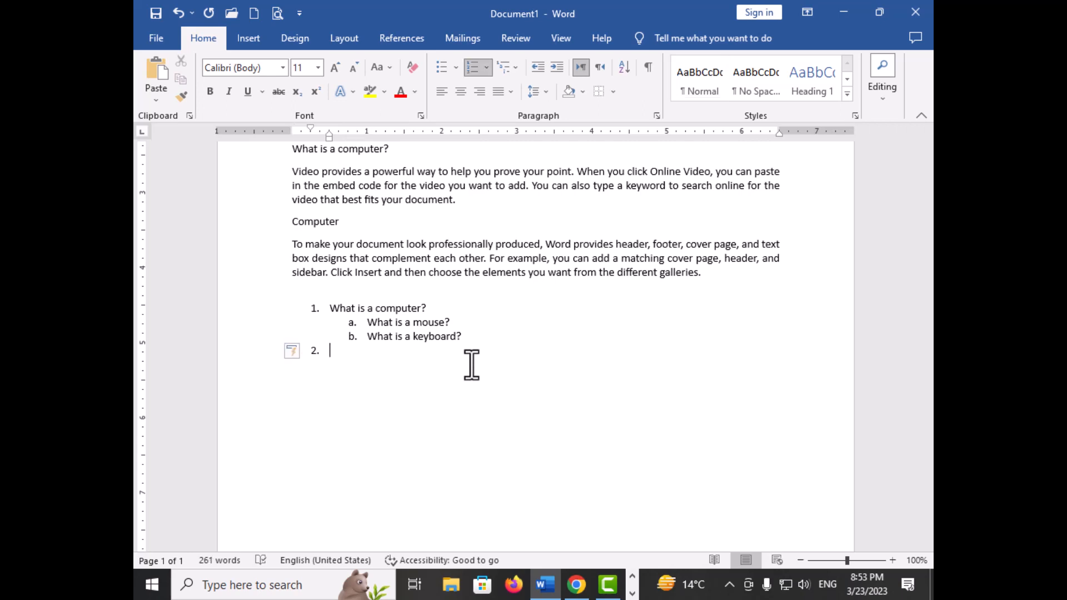
pyautogui.write(' What is Cpu?')
pyautogui.press('Return')
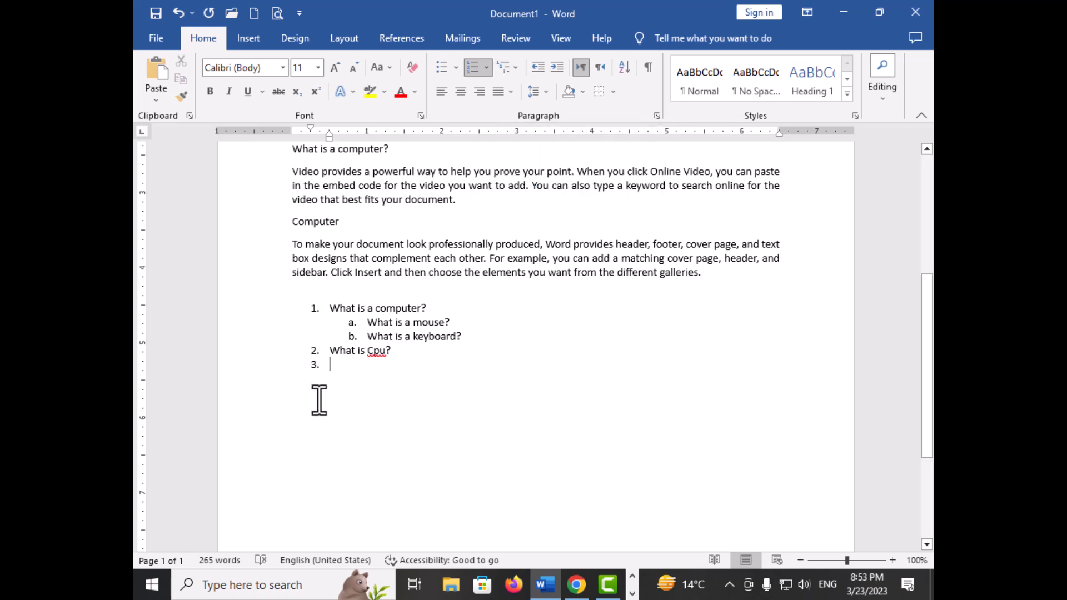
# Remove the empty item 3 and reapply the 1., a., i. multilevel format to the list
pyautogui.press('BackSpace')
pyautogui.press('BackSpace')
pyautogui.press('BackSpace')
pyautogui.press('BackSpace')
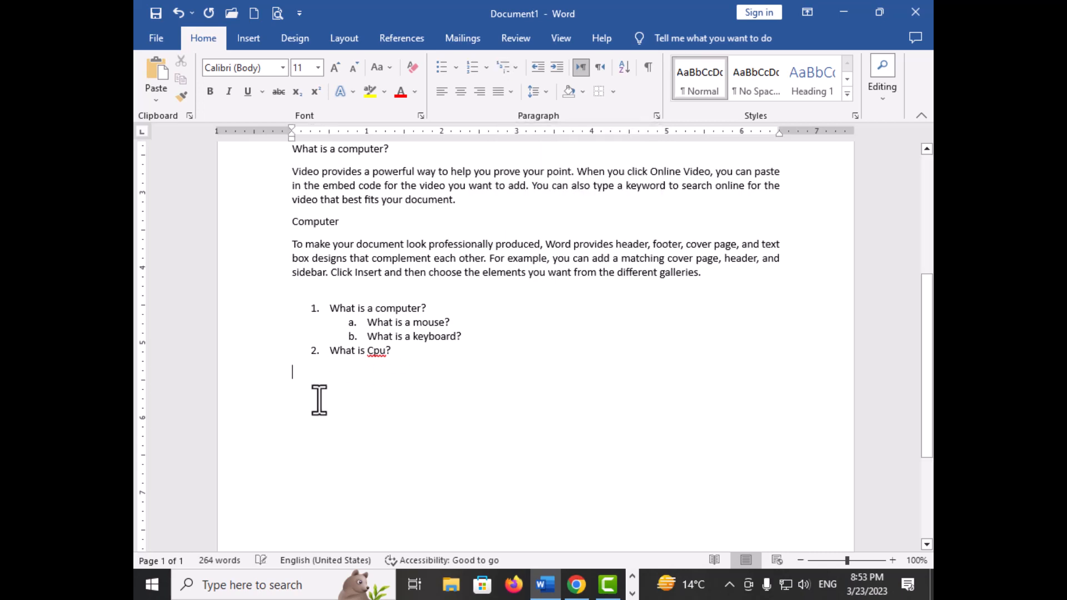
pyautogui.click(515, 64)
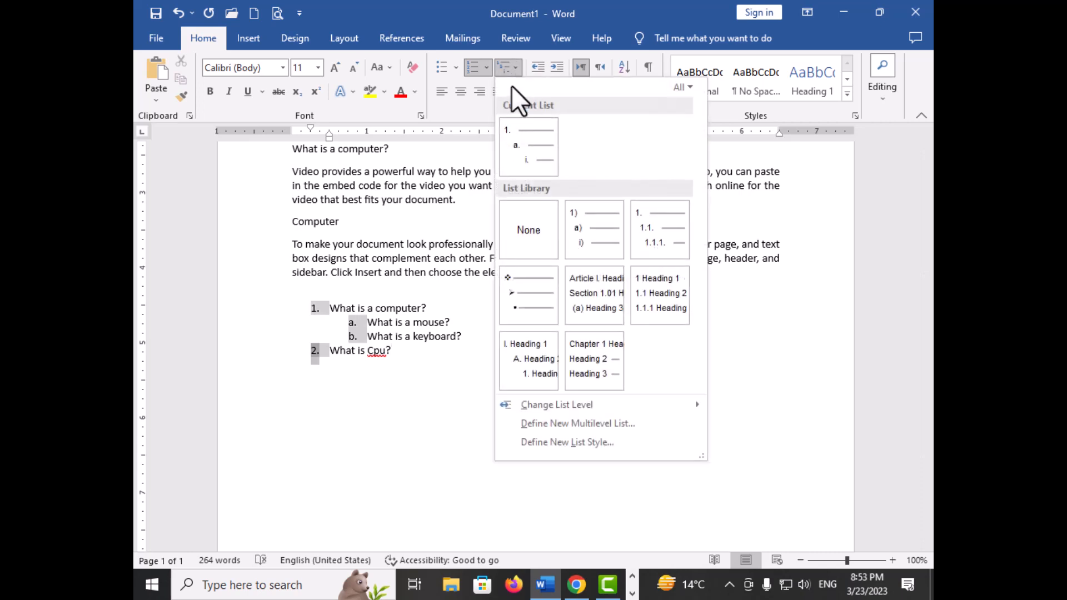
pyautogui.click(522, 159)
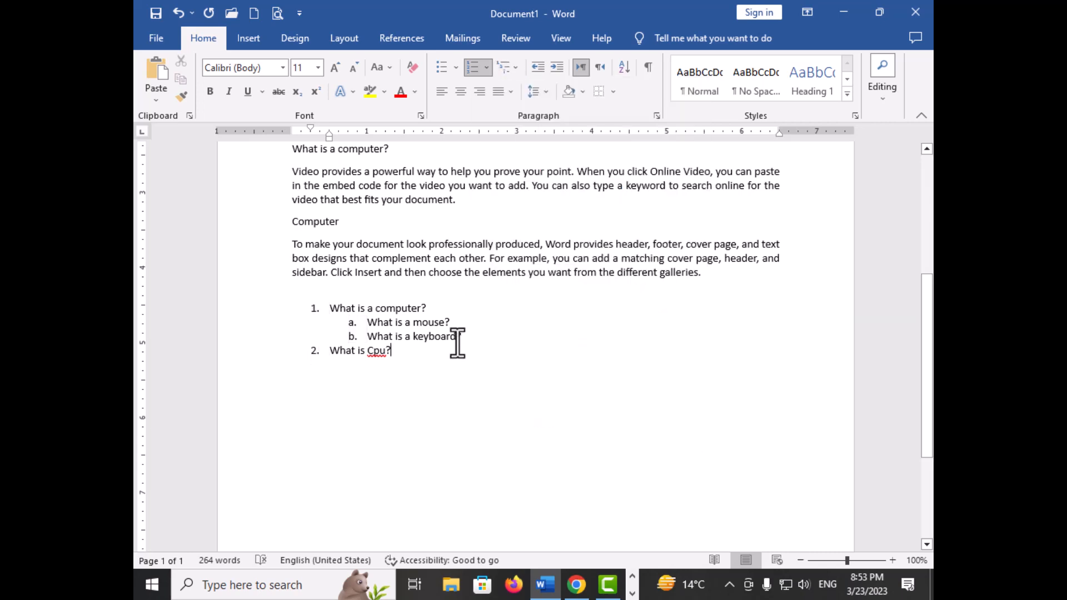
# Add the second-level items "fdgfdgfd", "fdgfdgfd" and "fdgfdgfdg" under the numbered "What is Cpu?" item
pyautogui.press('Return')
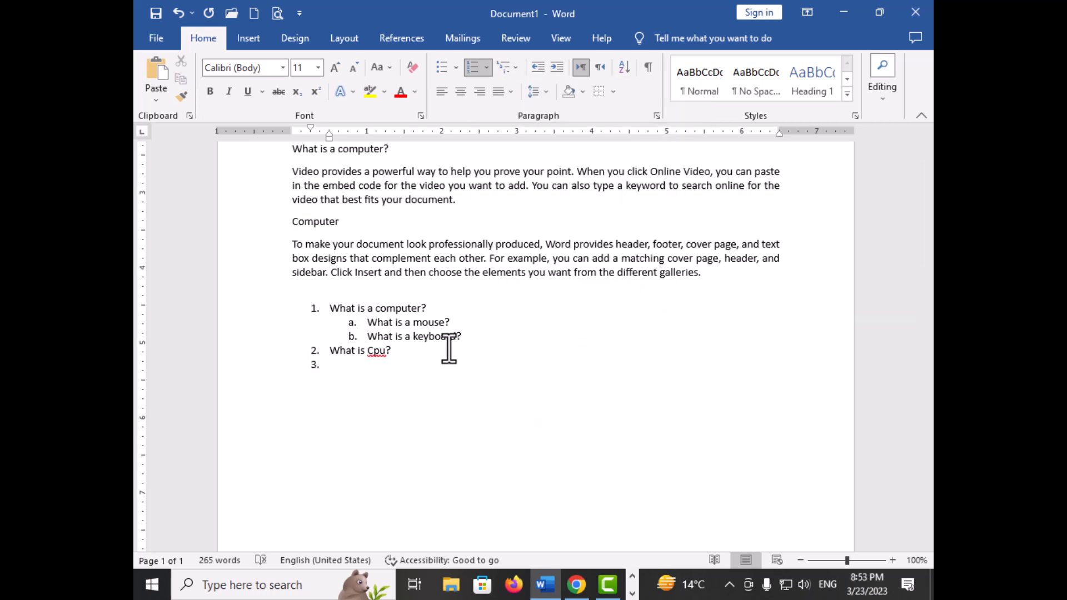
pyautogui.press('Tab')
pyautogui.write('fdgfdgfd')
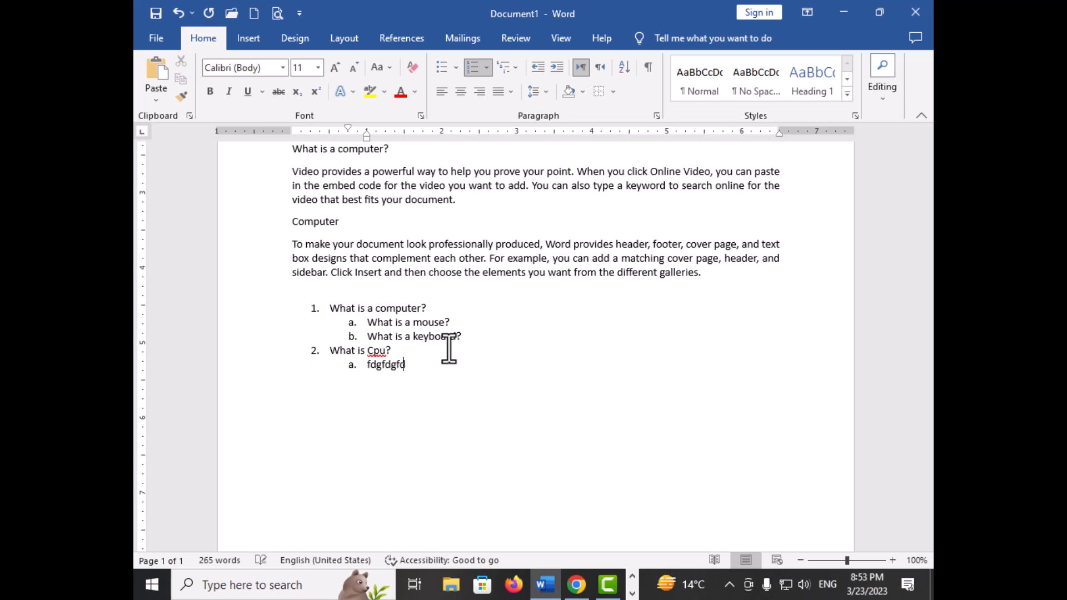
pyautogui.press('Return')
pyautogui.write('fdgfdgfd')
pyautogui.press('Return')
pyautogui.write('fdgfdgfdg')
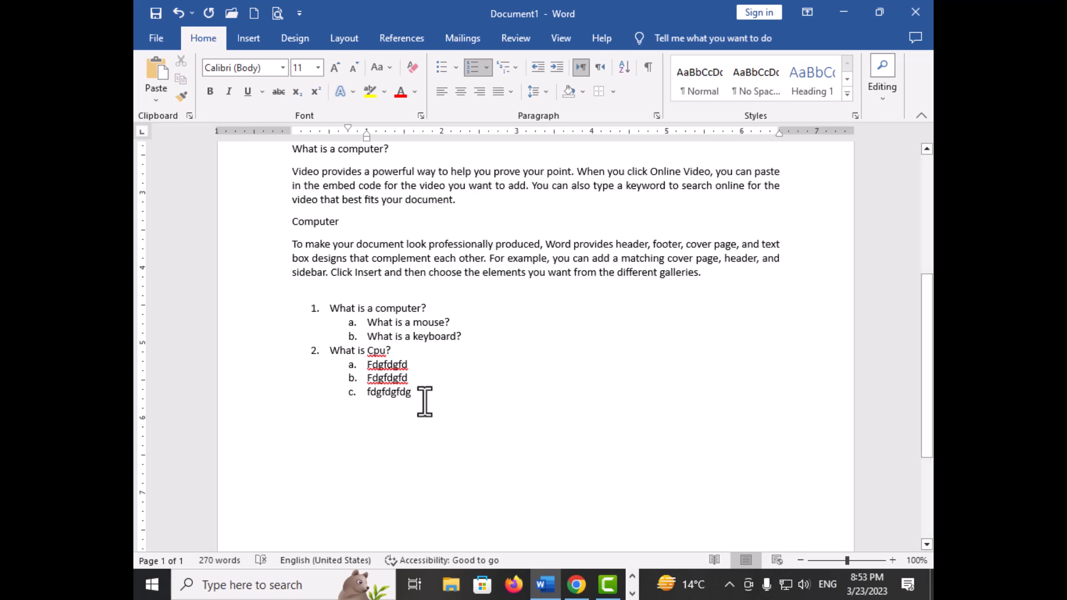
# Increase the indent of the "Themes and styles" paragraph below the COMPUTER heading by two levels
pyautogui.scroll(4, 492, 341)
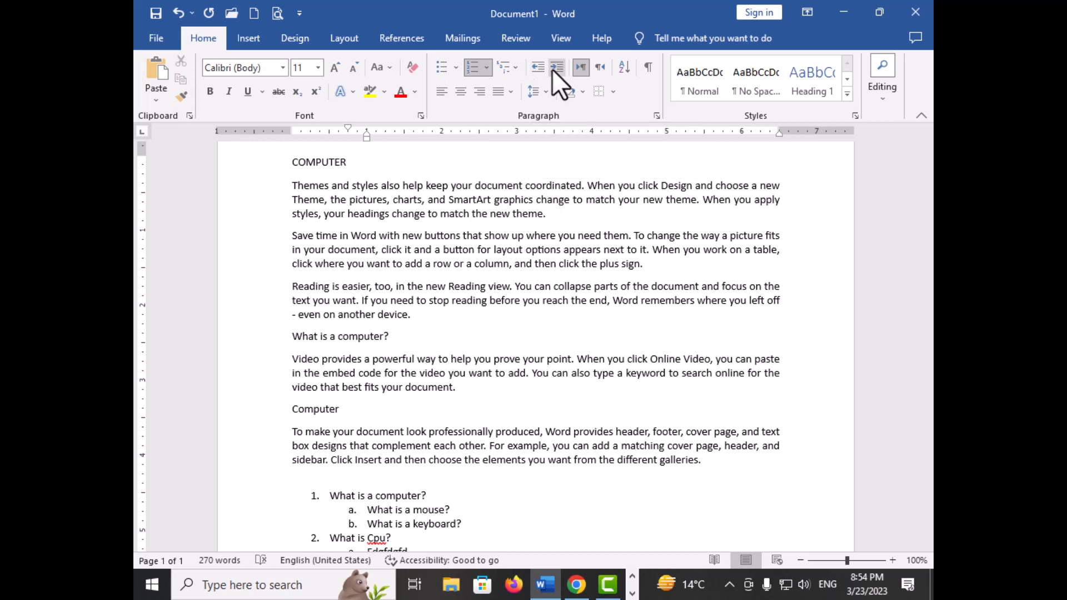
pyautogui.scroll(-2, 439, 317)
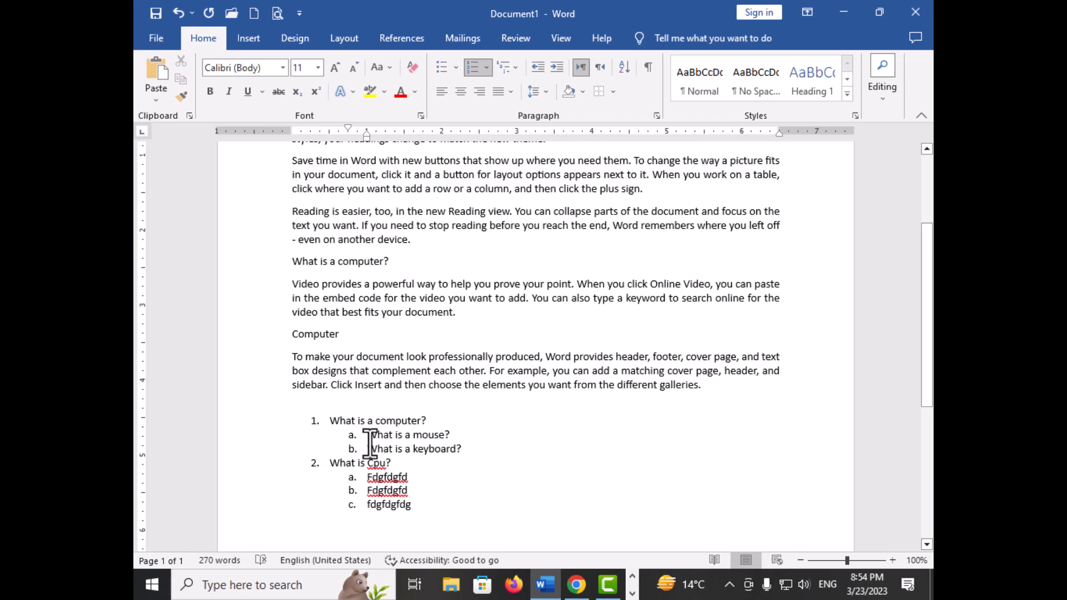
pyautogui.scroll(3, 391, 336)
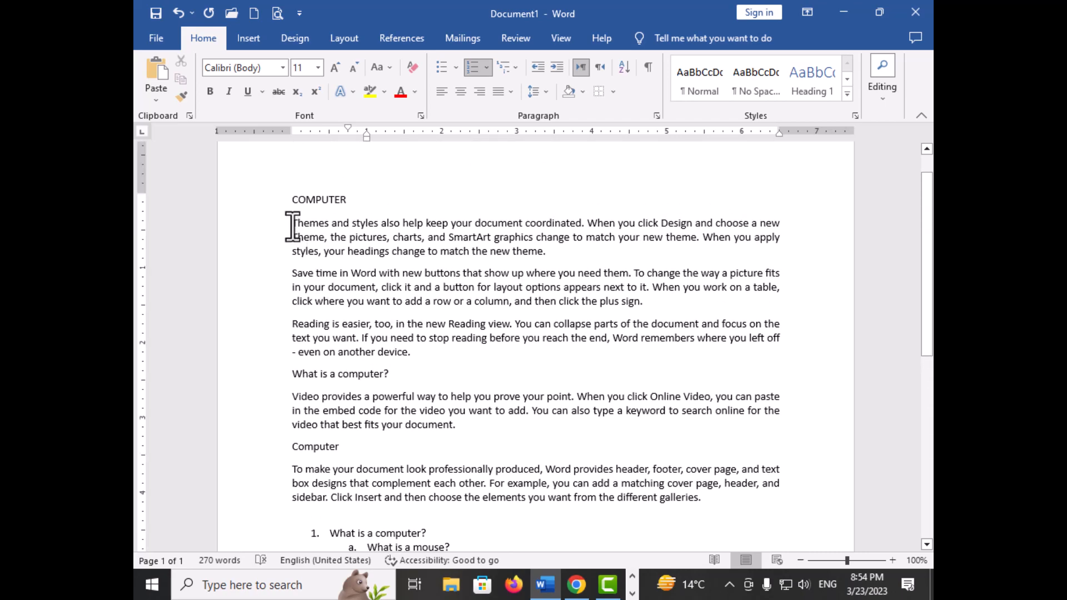
pyautogui.moveTo(293, 225); pyautogui.dragTo(556, 258)
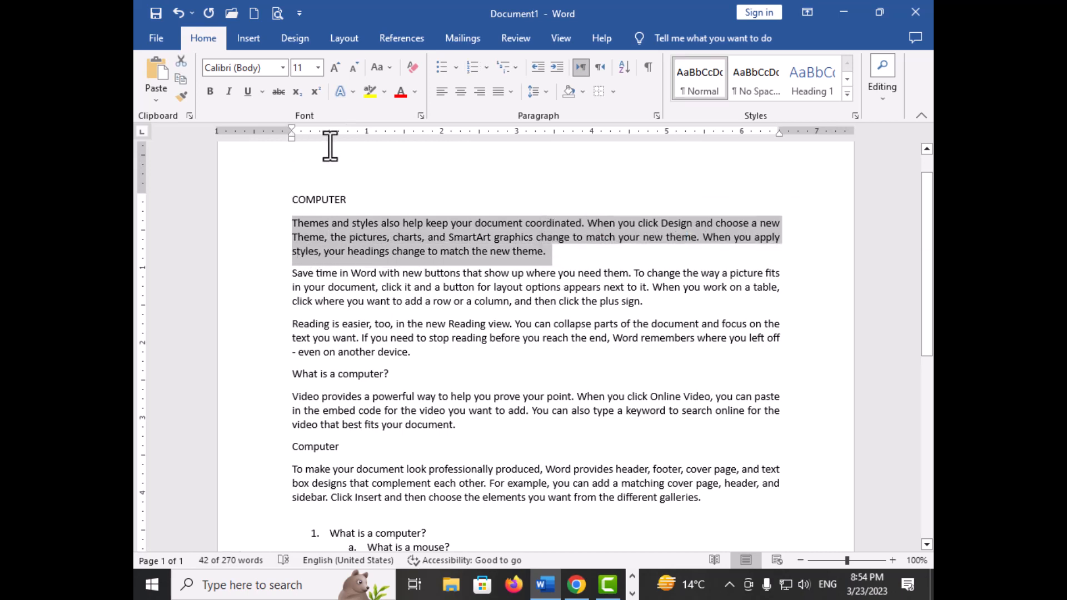
pyautogui.click(556, 68)
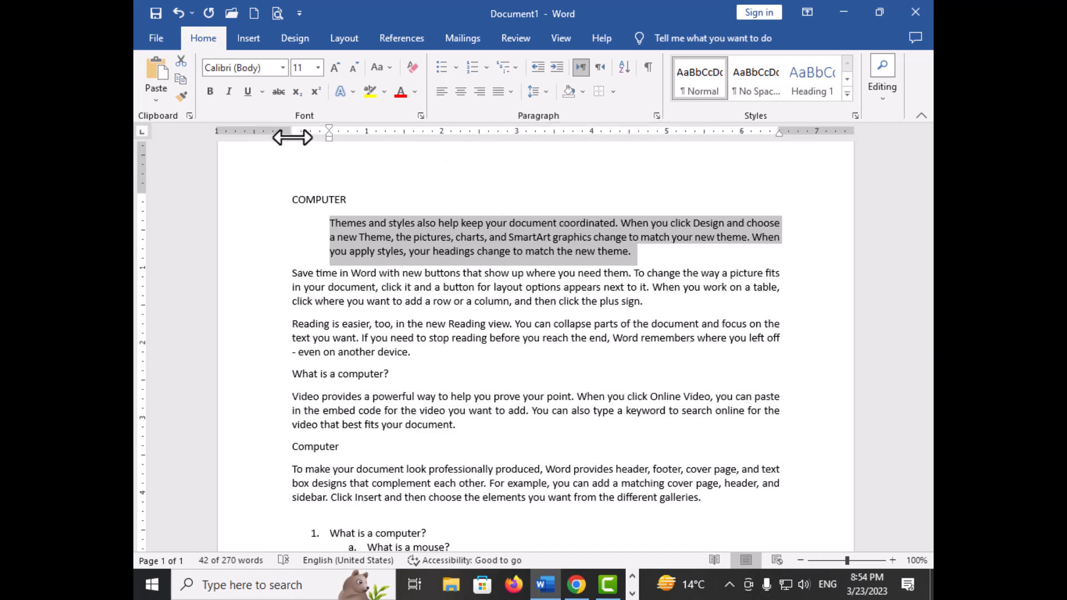
pyautogui.click(556, 72)
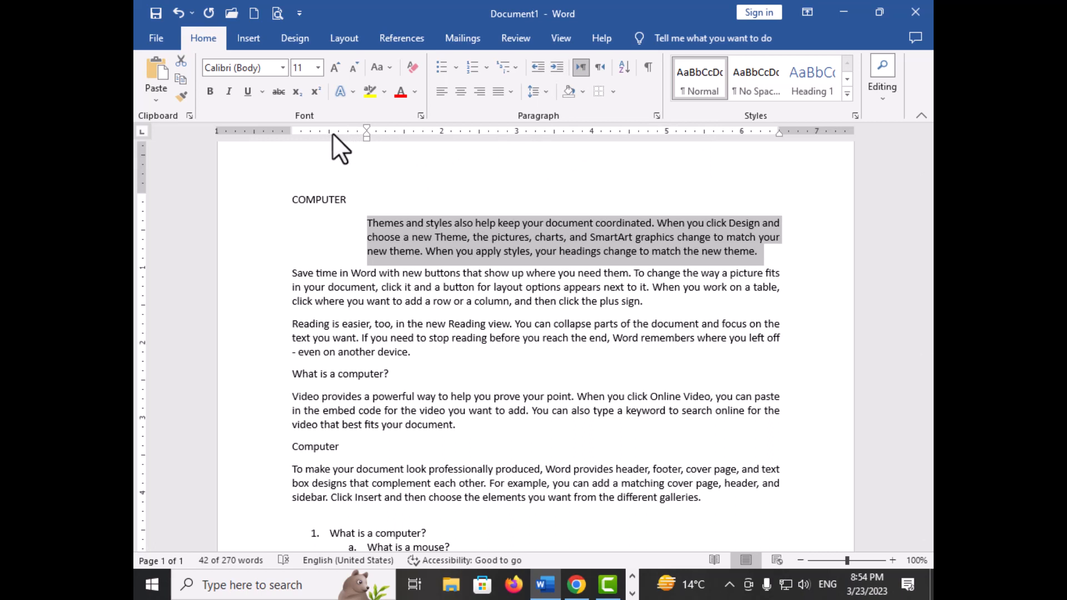
# Decrease the indent of the "Themes and styles" paragraph by two levels and deselect it
pyautogui.click(538, 67)
pyautogui.click(538, 67)
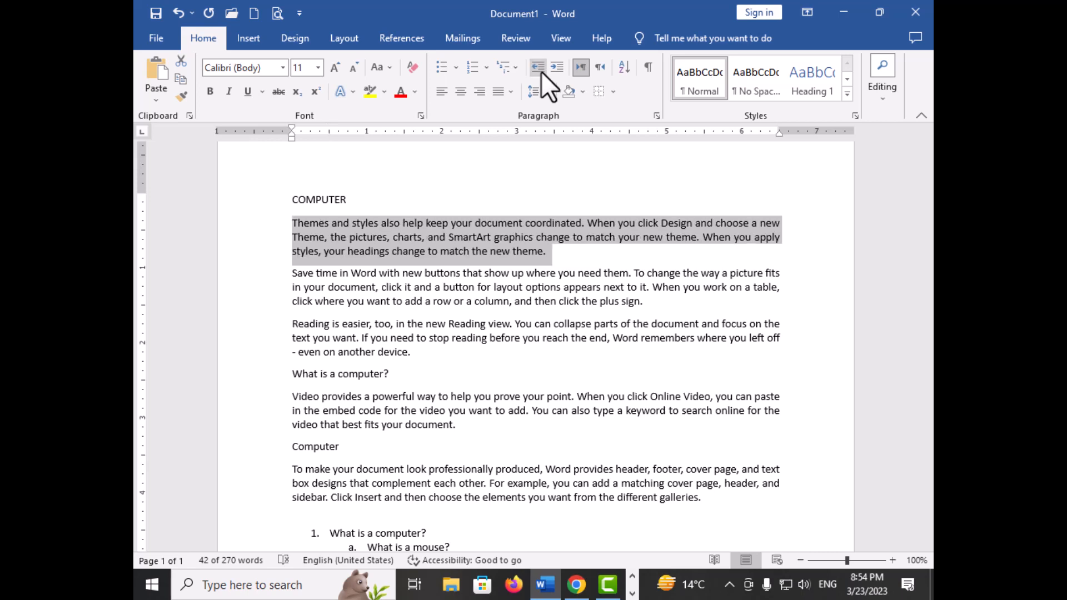
pyautogui.click(566, 269)
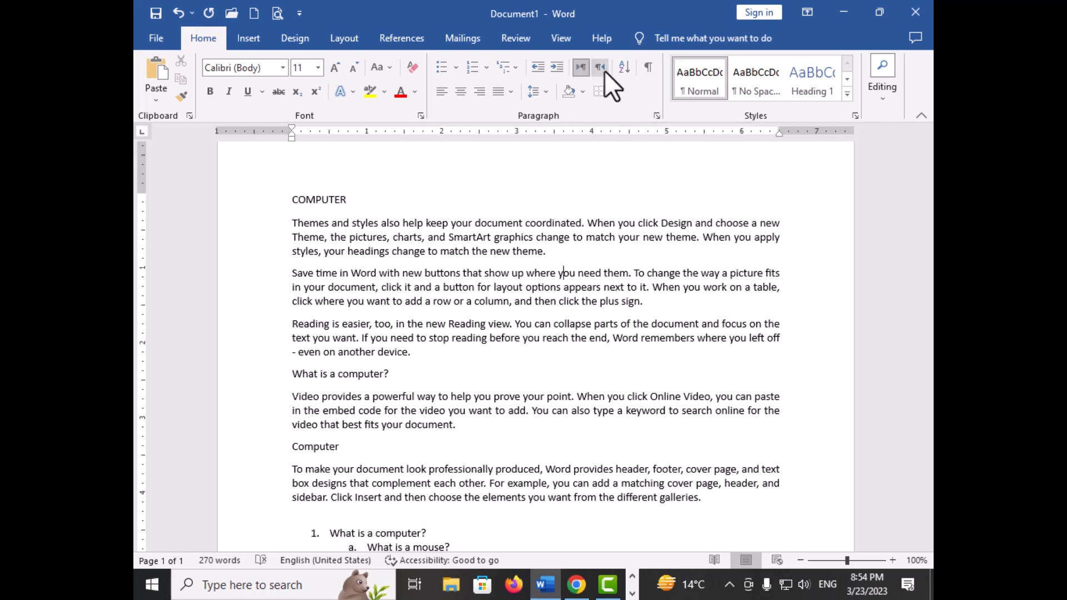
# Insert an empty paragraph below the "Computer" heading and set its text direction to right-to-left
pyautogui.click(293, 223)
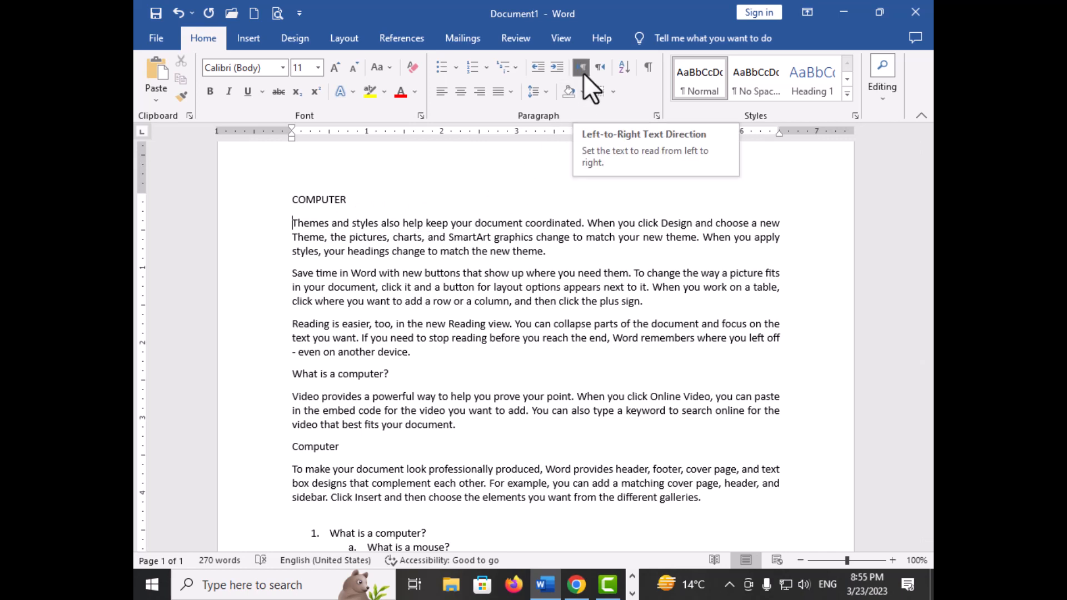
pyautogui.scroll(-5, 495, 295)
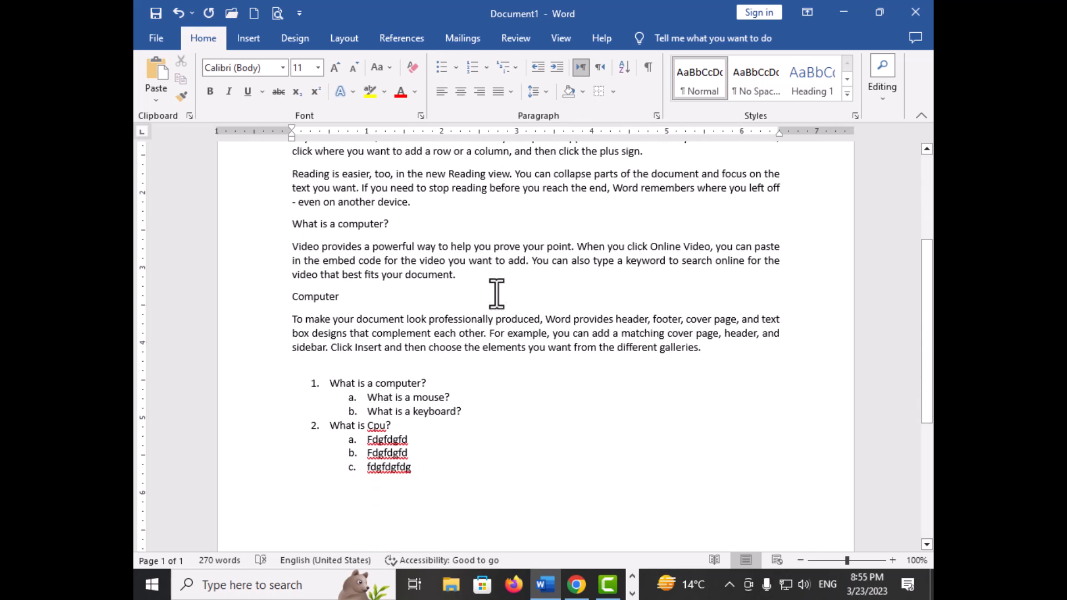
pyautogui.scroll(-3, 496, 294)
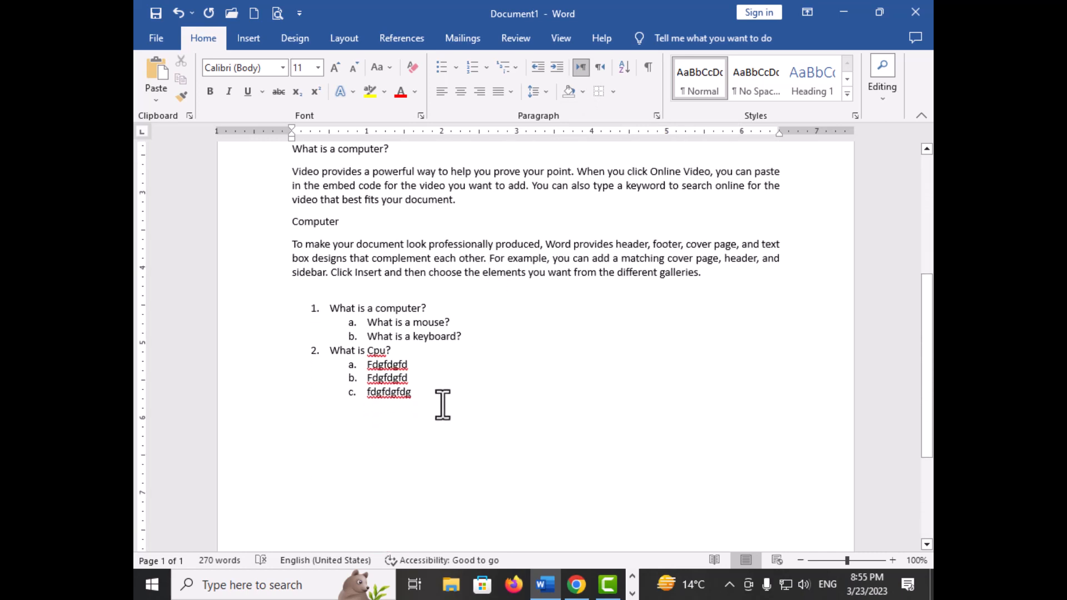
pyautogui.click(357, 229)
pyautogui.press('Return')
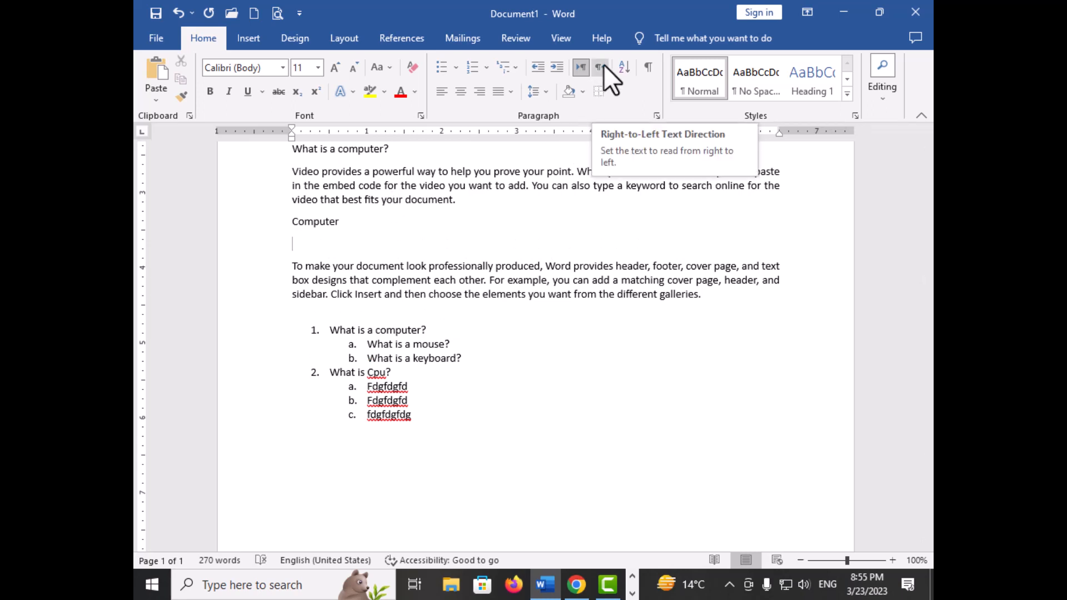
pyautogui.click(604, 65)
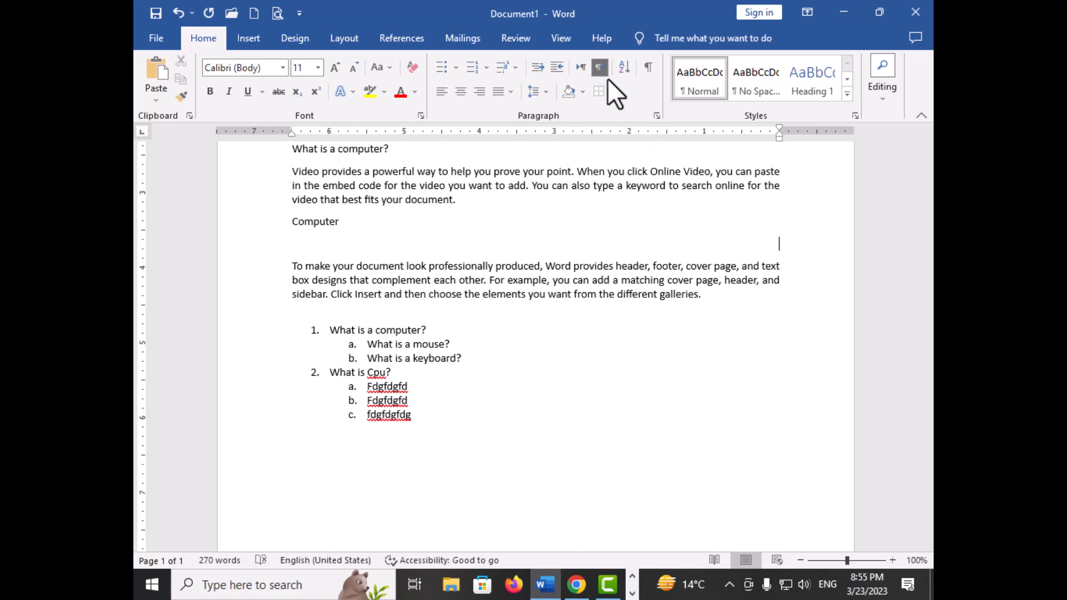
# Switch the input language to Urdu (Pakistan) and write an Urdu sentence giving the person's name in the right-to-left paragraph
pyautogui.click(826, 586)
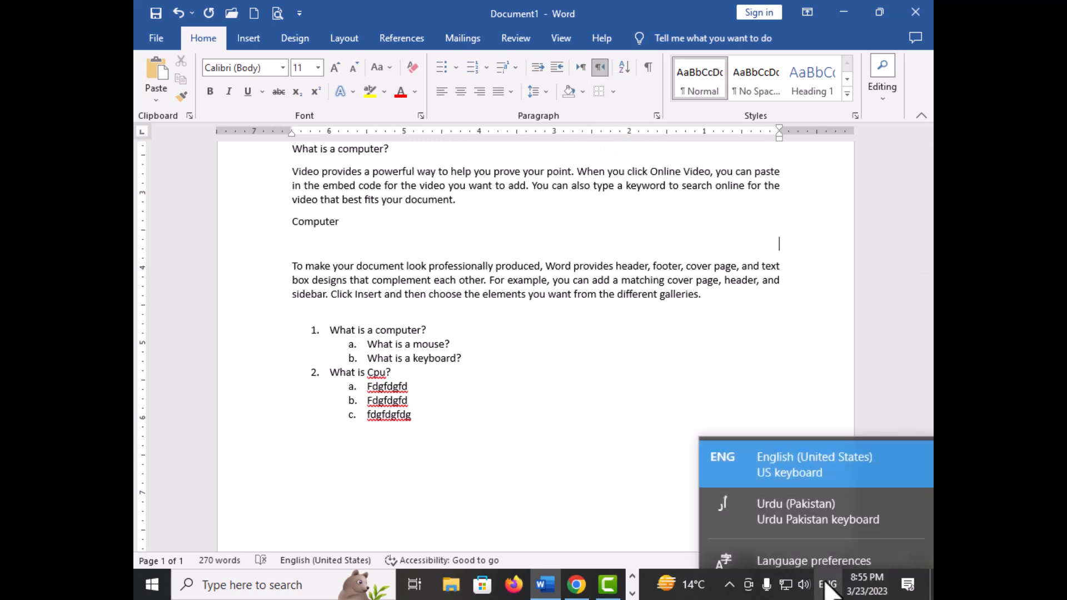
pyautogui.click(787, 498)
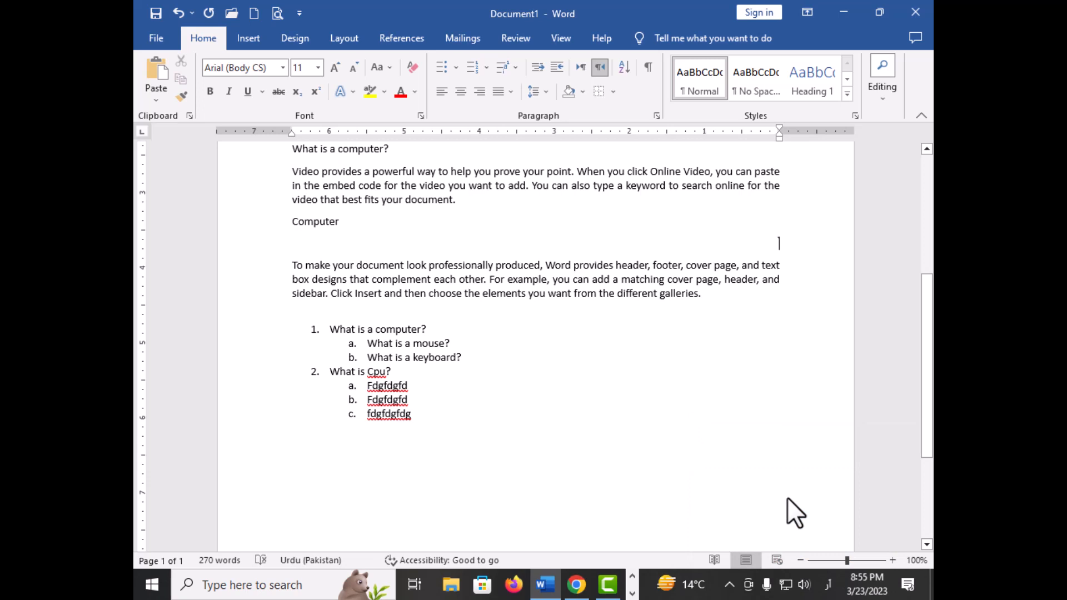
pyautogui.write('میرا نا')
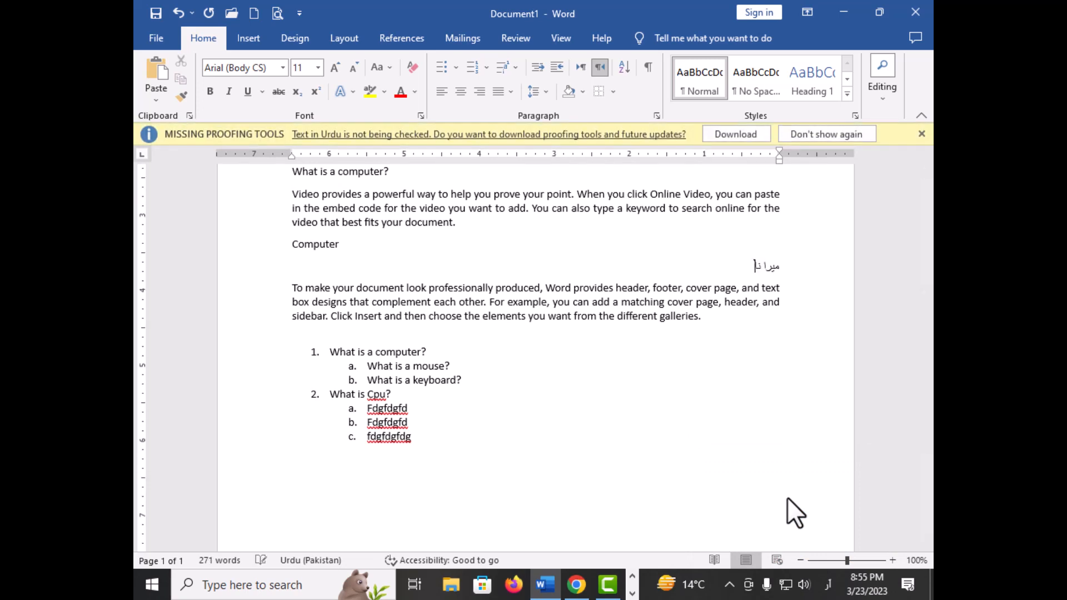
pyautogui.write('م')
pyautogui.write(' فخرا')
pyautogui.write(' با')
pyautogui.moveTo(711, 271); pyautogui.dragTo(782, 270)
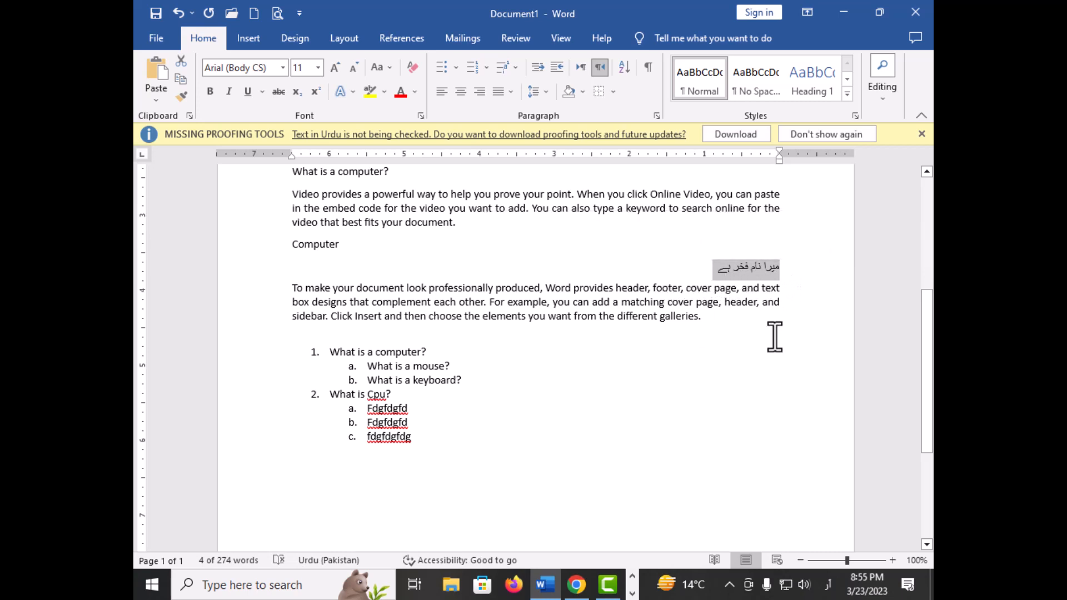
pyautogui.click(698, 275)
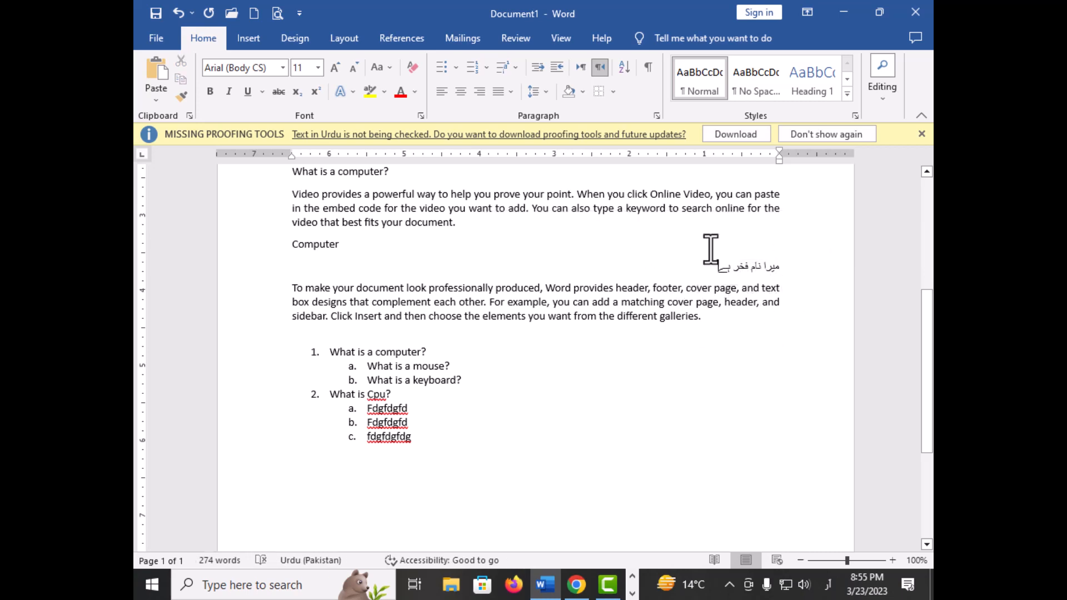
# Dismiss the missing proofing tools notice and switch the input language back to English (United States)
pyautogui.click(922, 134)
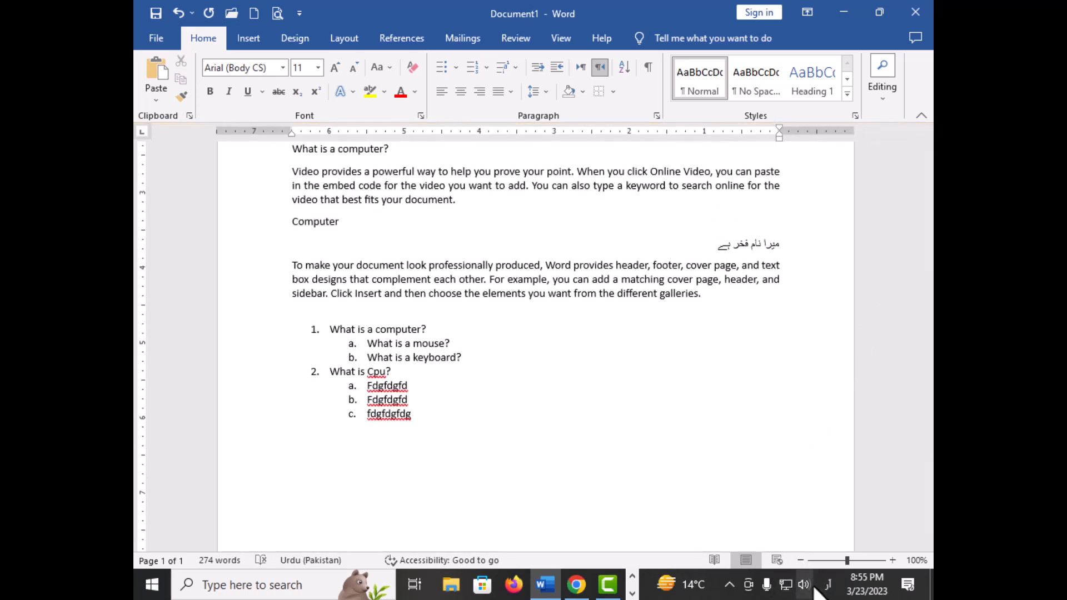
pyautogui.click(830, 591)
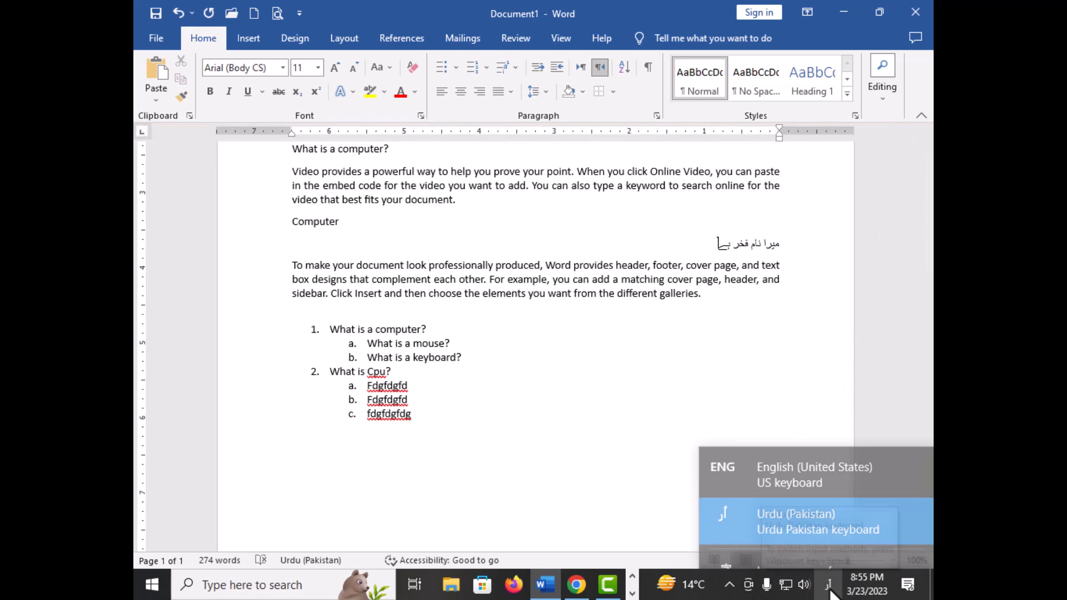
pyautogui.click(778, 471)
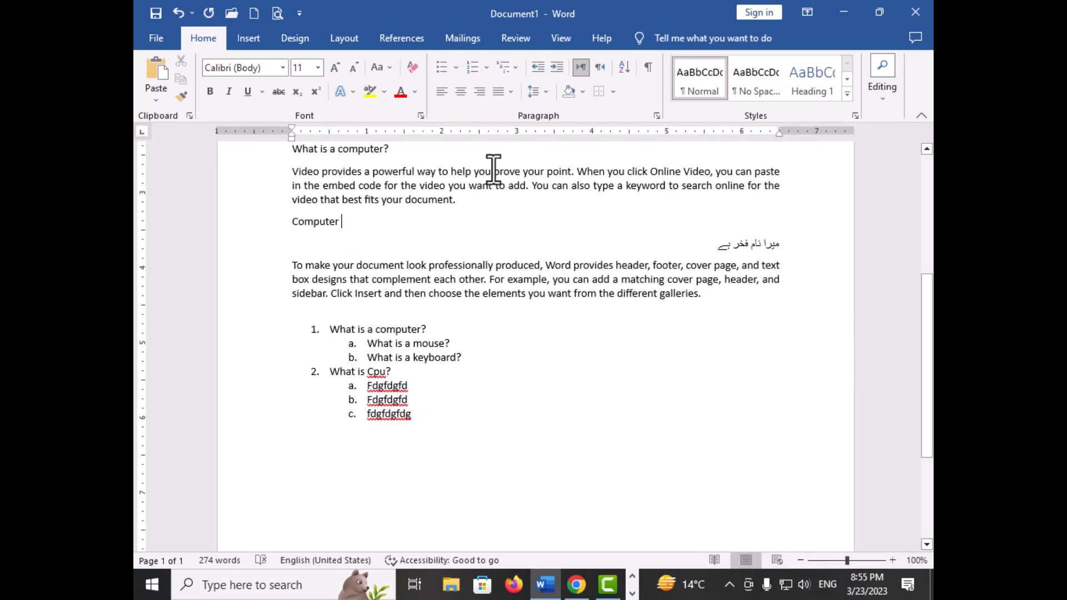
# Add an empty paragraph below the Urdu sentence and set its text direction to left-to-right
pyautogui.click(581, 67)
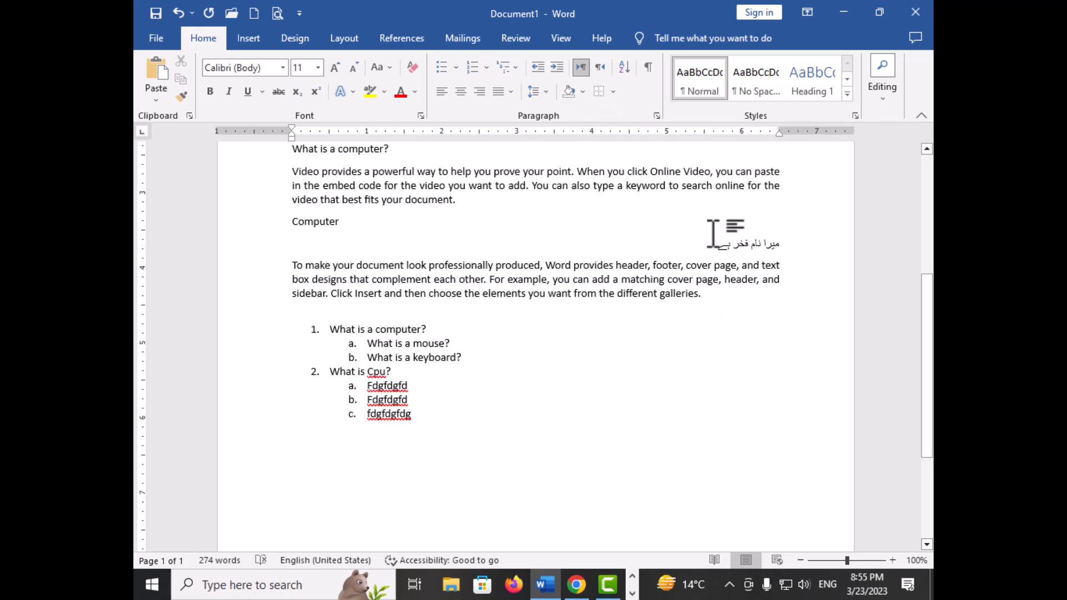
pyautogui.click(718, 245)
pyautogui.press('Return')
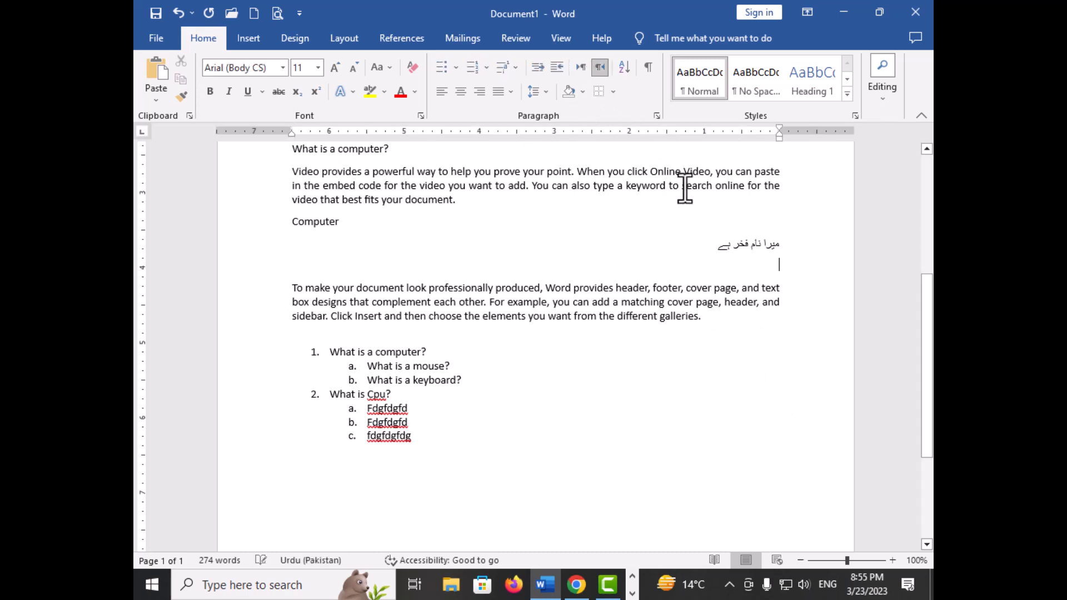
pyautogui.click(582, 66)
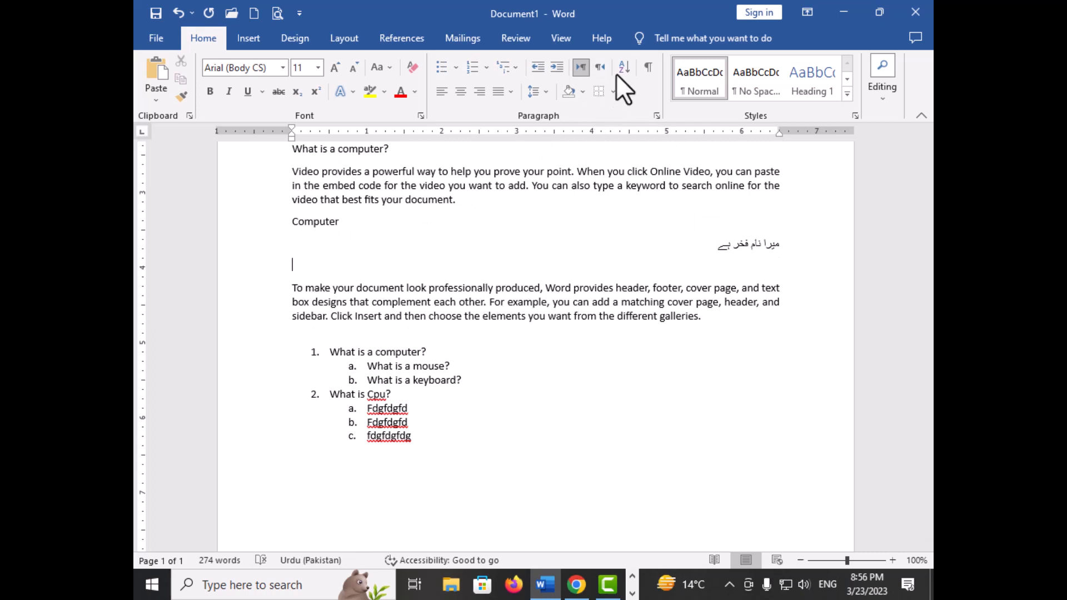
# Enter six people's names on separate lines in the blank area below the multilevel list
pyautogui.scroll(-4, 442, 383)
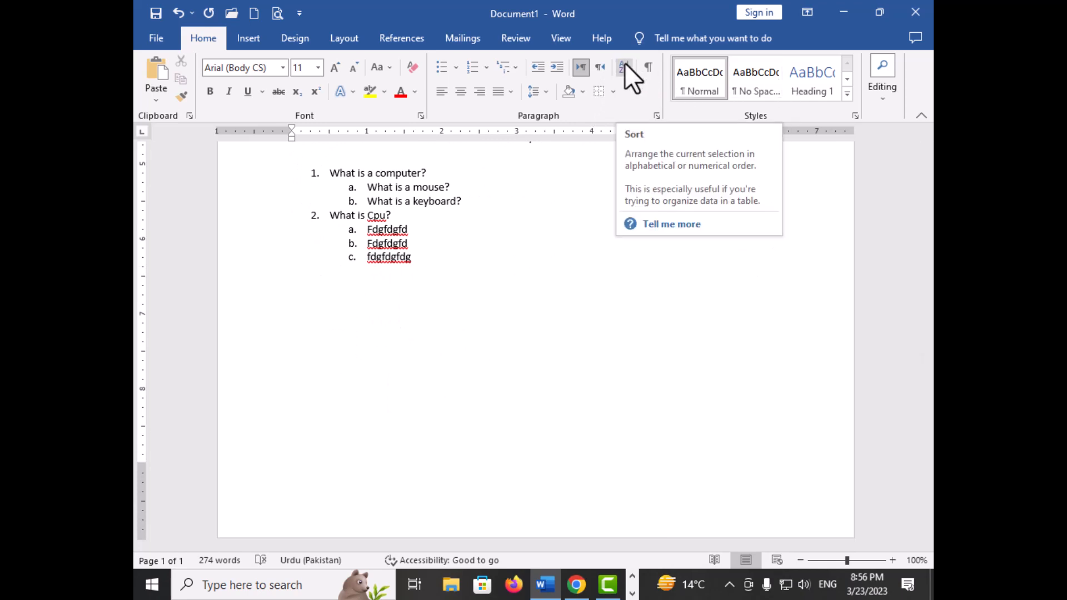
pyautogui.click(349, 315)
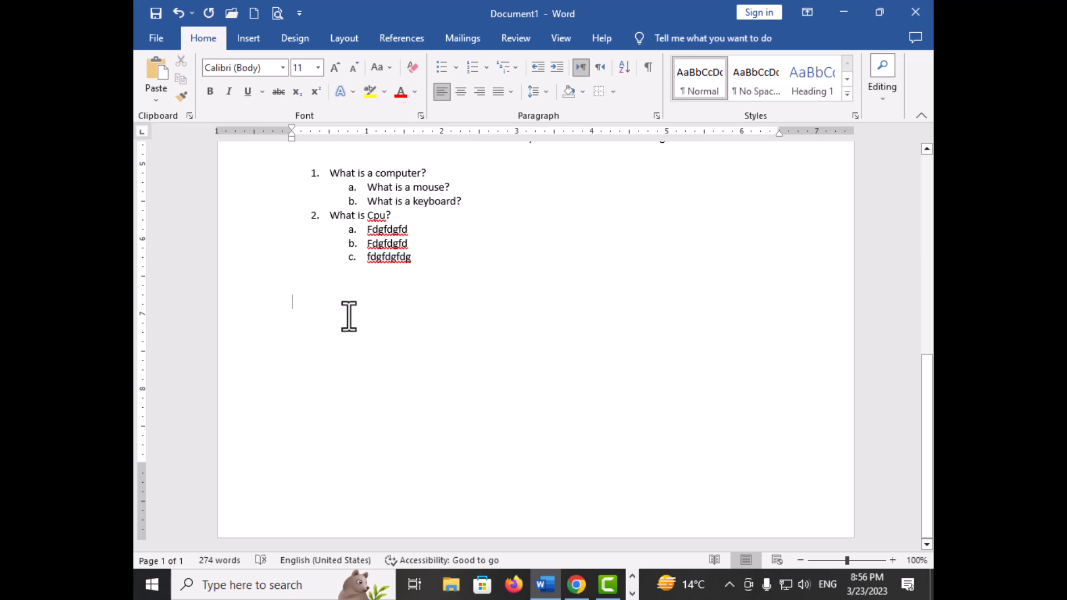
pyautogui.write('fakhar ')
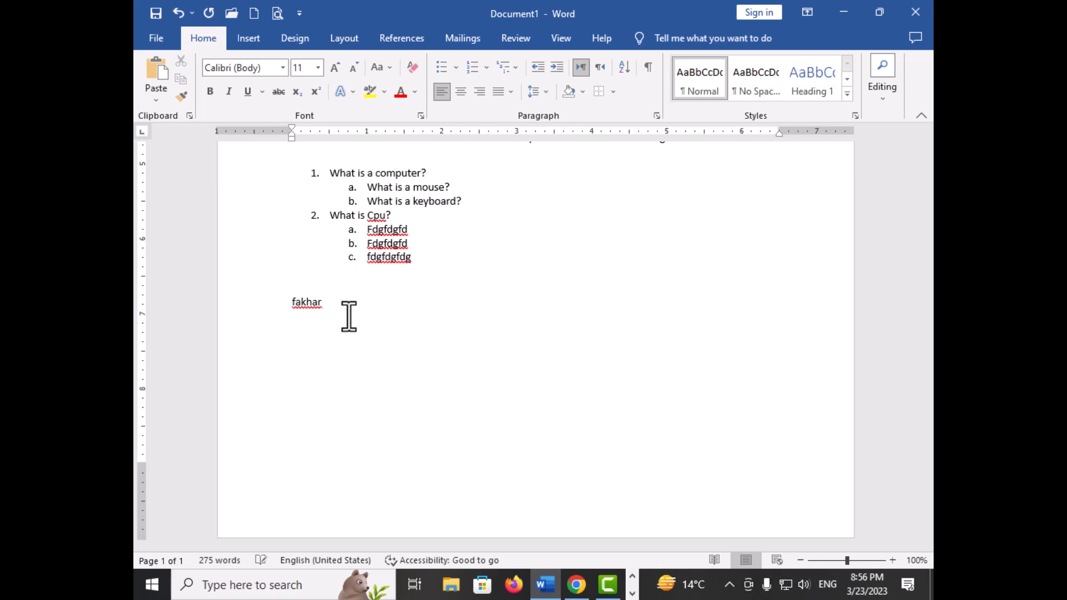
pyautogui.write('mehmood')
pyautogui.press('Return')
pyautogui.write('asir')
pyautogui.press('Return')
pyautogui.write('zahiud')
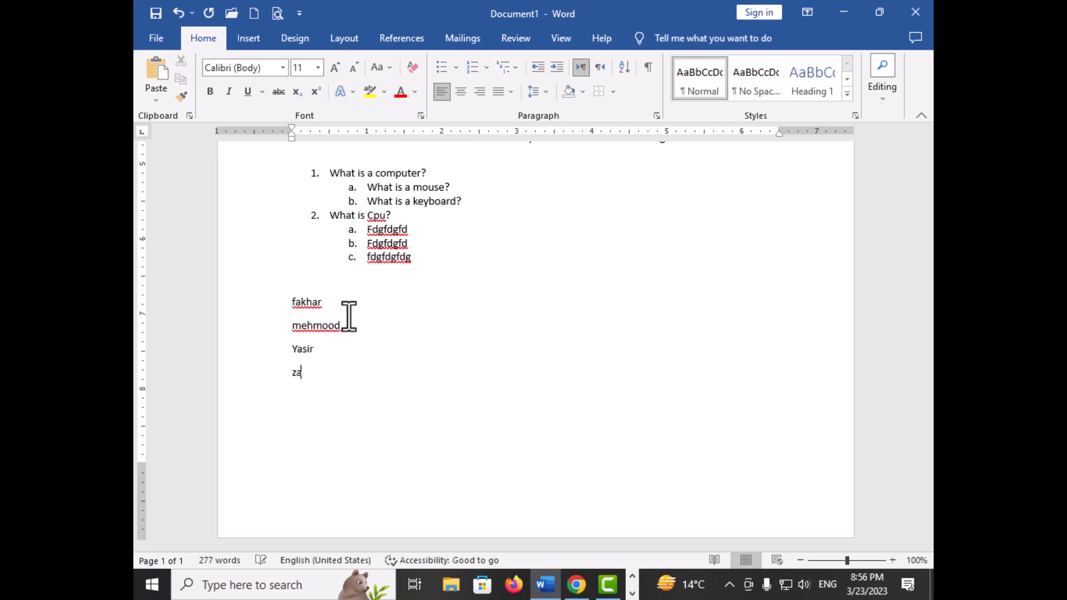
pyautogui.press('BackSpace')
pyautogui.press('BackSpace')
pyautogui.write('d')
pyautogui.press('Return')
pyautogui.write('ali')
pyautogui.press('Return')
pyautogui.write('atif')
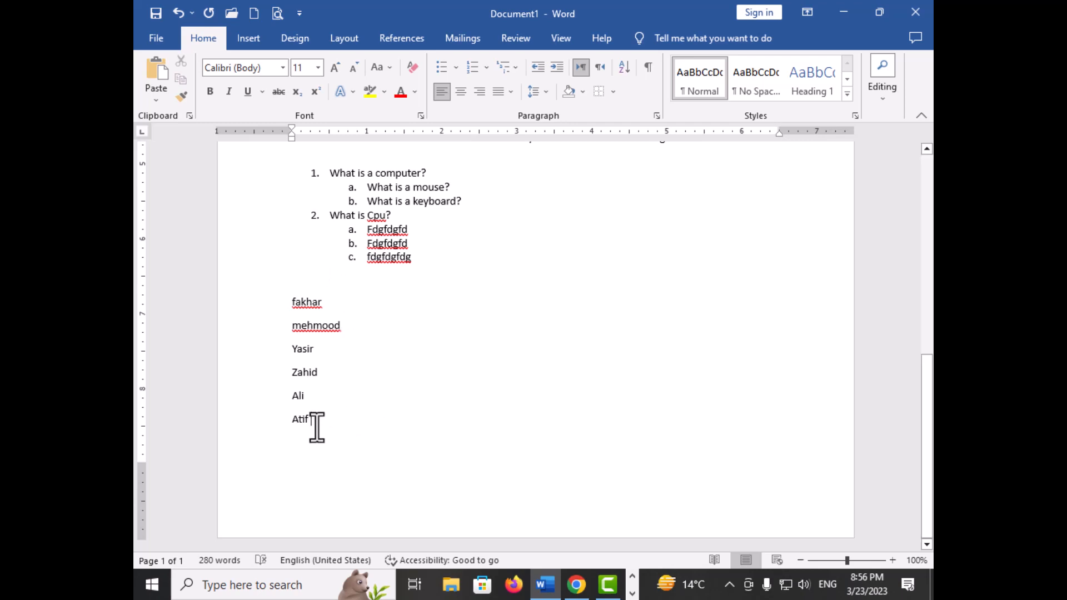
# Sort the six names below the multilevel list by paragraphs as Text in ascending order, with no header row
pyautogui.moveTo(315, 424); pyautogui.dragTo(290, 302)
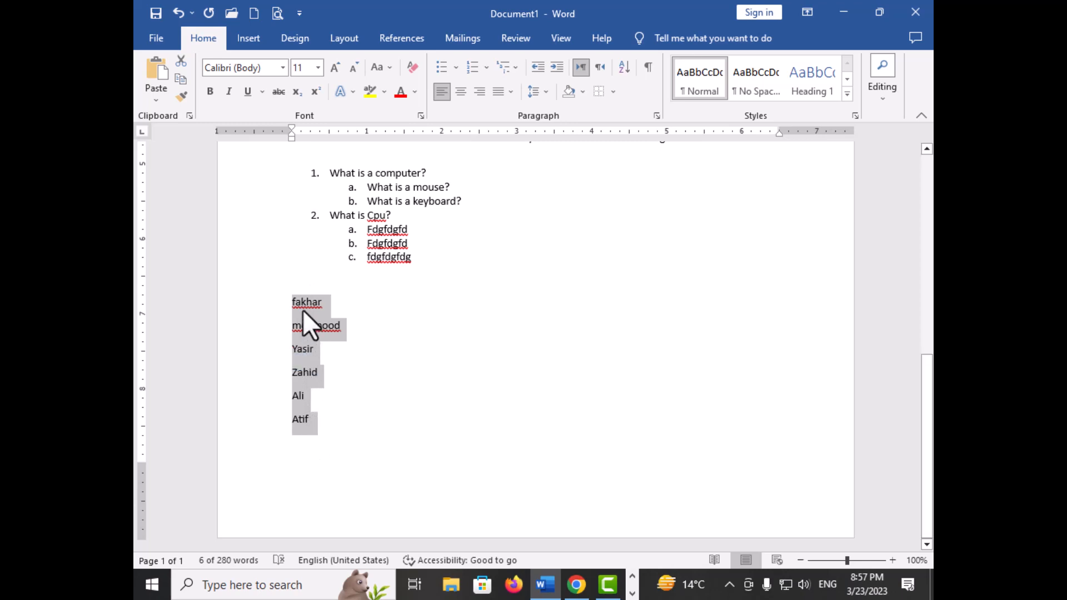
pyautogui.click(624, 67)
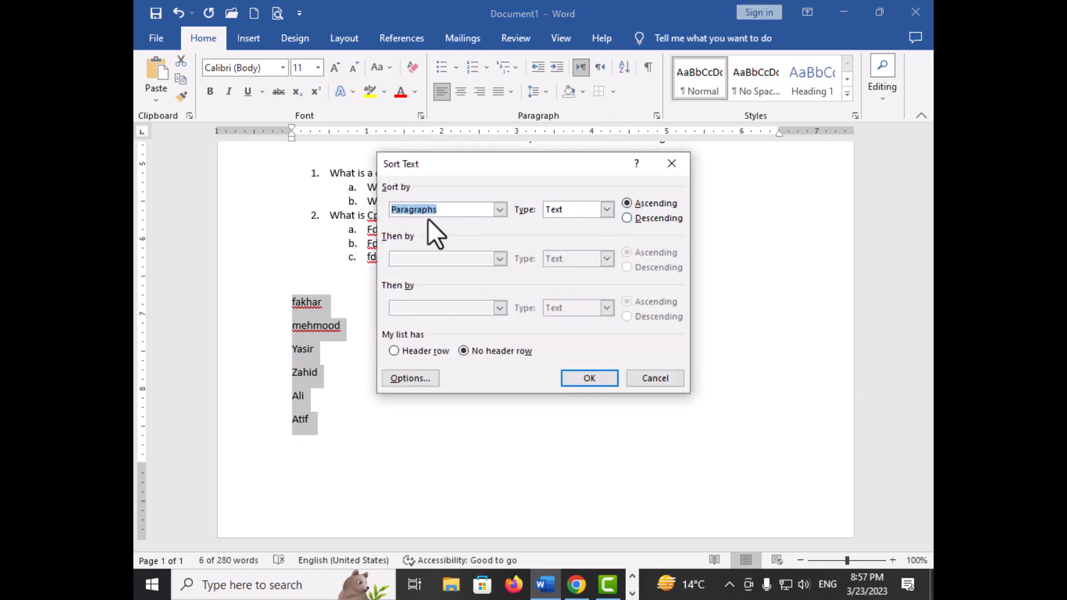
pyautogui.click(607, 209)
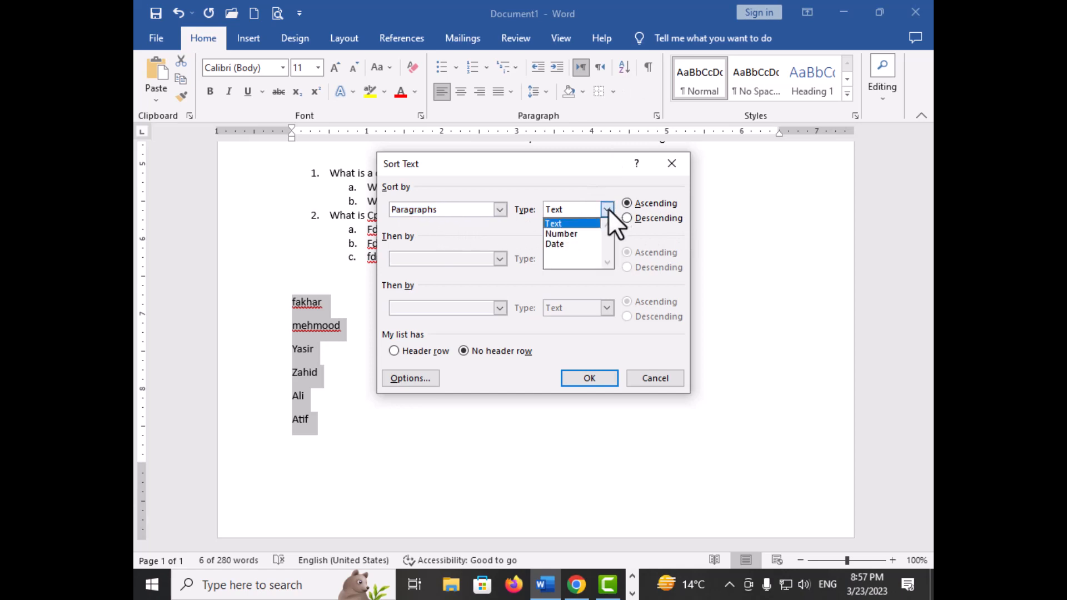
pyautogui.click(559, 225)
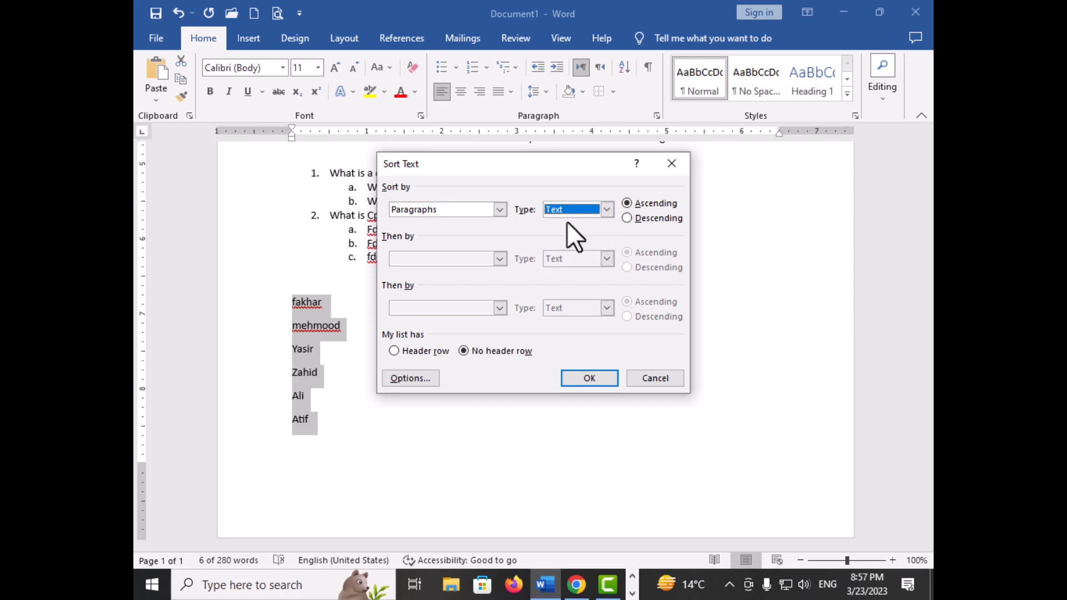
pyautogui.click(590, 375)
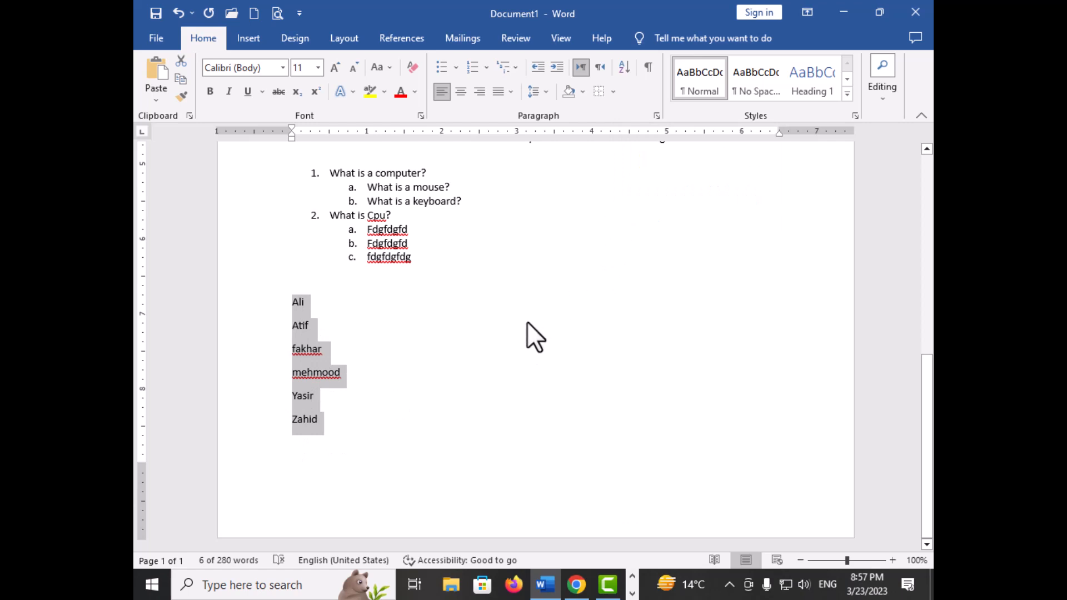
# Replace the list of names with the numbers 3, 6, 4, 5, 9, 7 and 1, each on its own line
pyautogui.press('Delete')
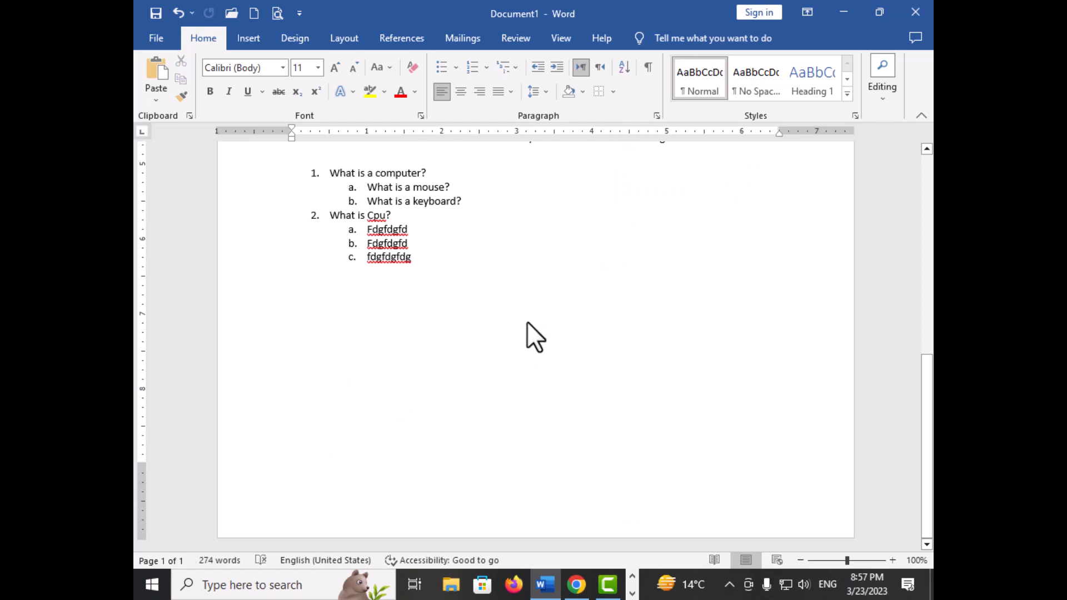
pyautogui.write('3')
pyautogui.press('Return')
pyautogui.write('6')
pyautogui.press('Return')
pyautogui.write('4')
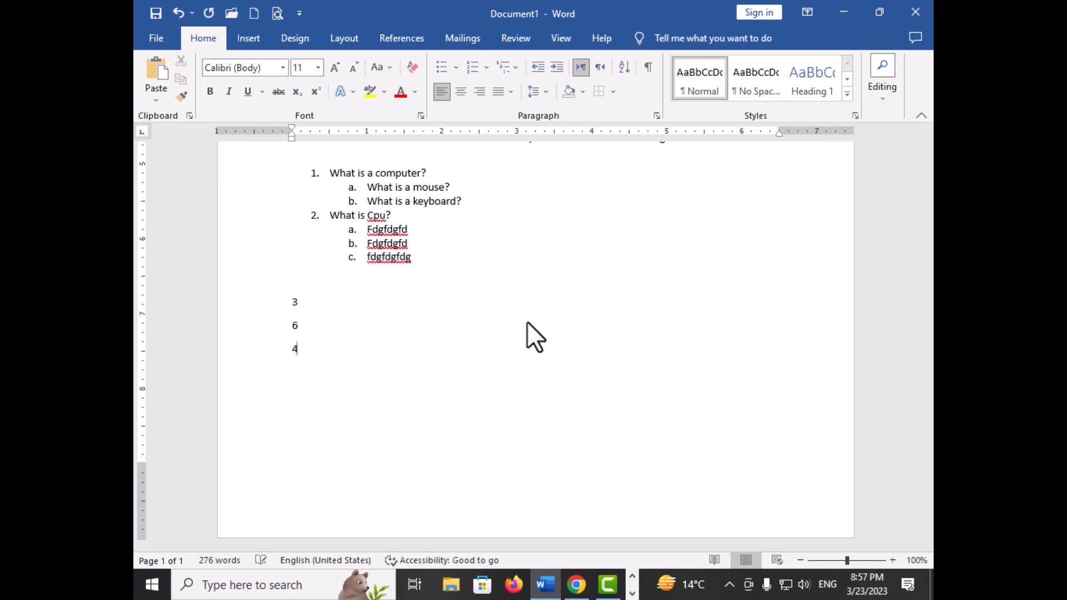
pyautogui.press('Return')
pyautogui.write('5 ')
pyautogui.write('9 ')
pyautogui.write('7')
pyautogui.press('Return')
pyautogui.write('1')
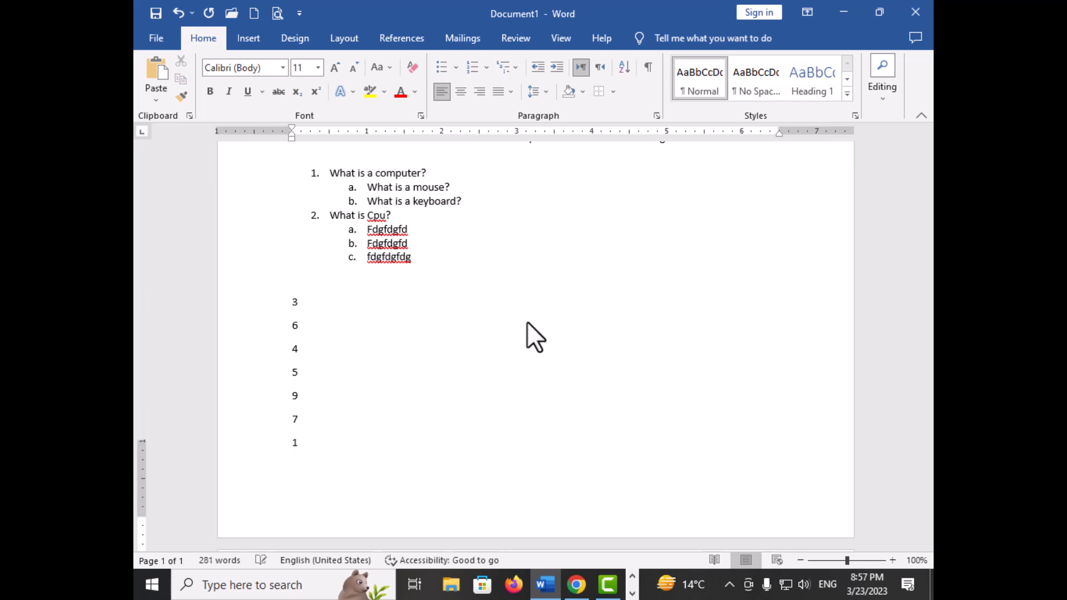
pyautogui.hotkey('ctrl', 'Return')
pyautogui.press('BackSpace')
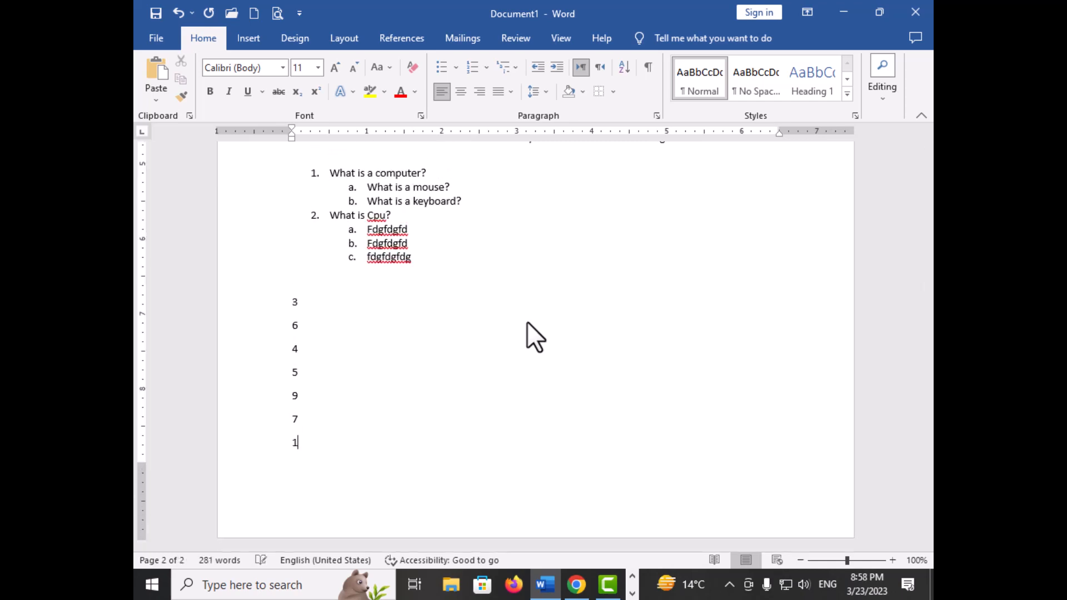
# Sort the seven numbers by paragraphs as Number in ascending order
pyautogui.moveTo(309, 459); pyautogui.dragTo(269, 303)
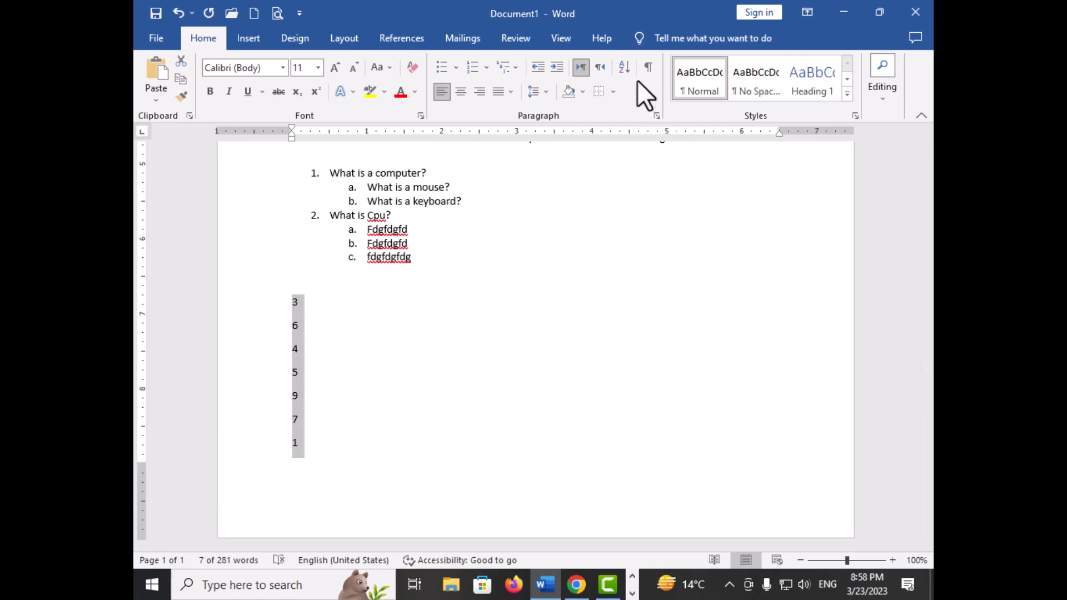
pyautogui.click(623, 67)
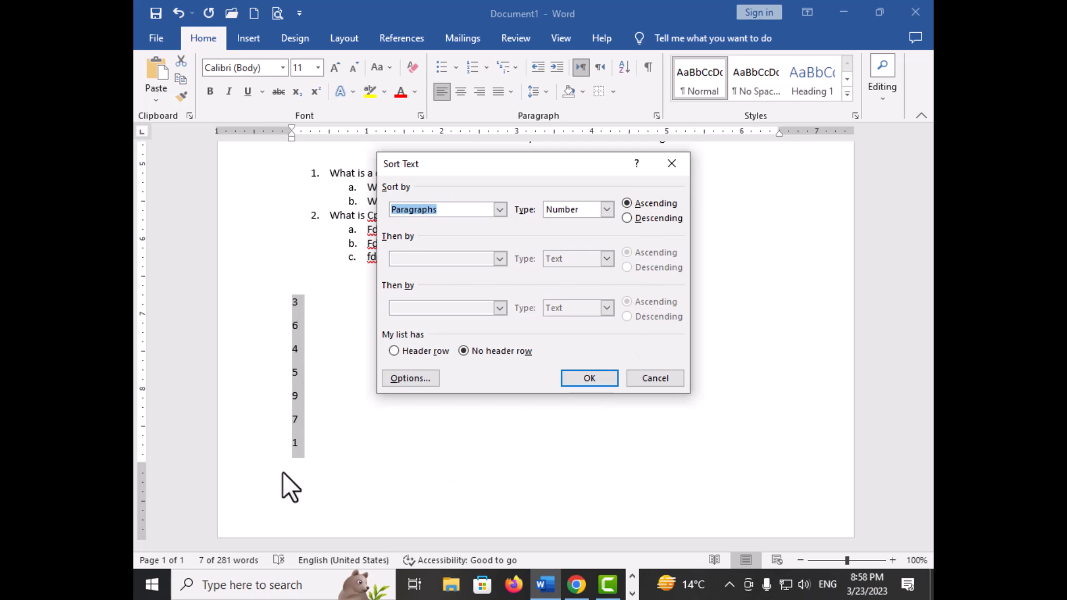
pyautogui.click(588, 378)
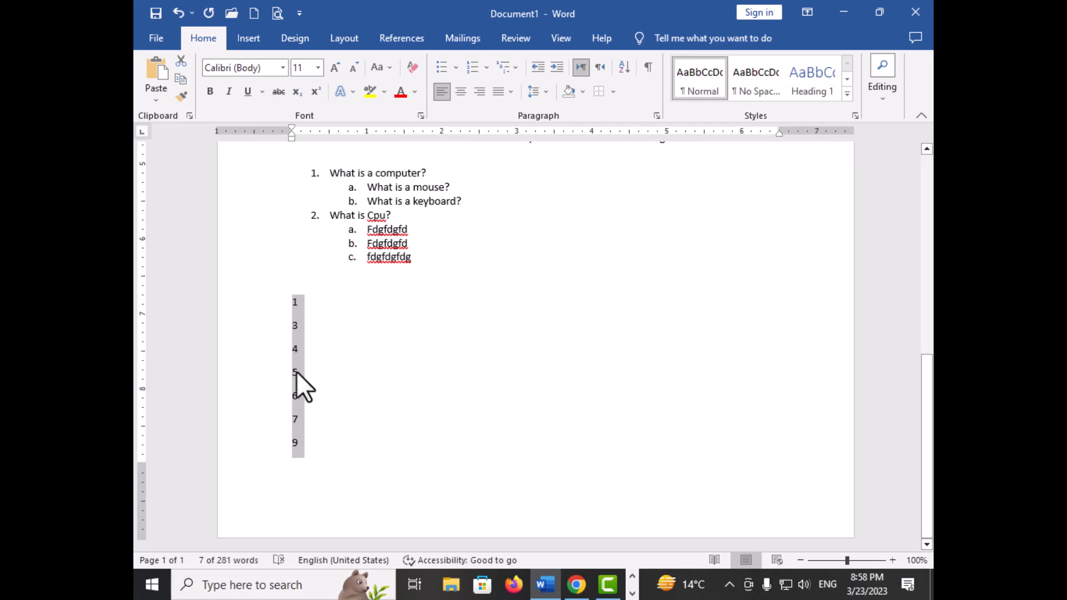
# Sort the selected numbers again in descending order
pyautogui.click(627, 69)
pyautogui.click(648, 220)
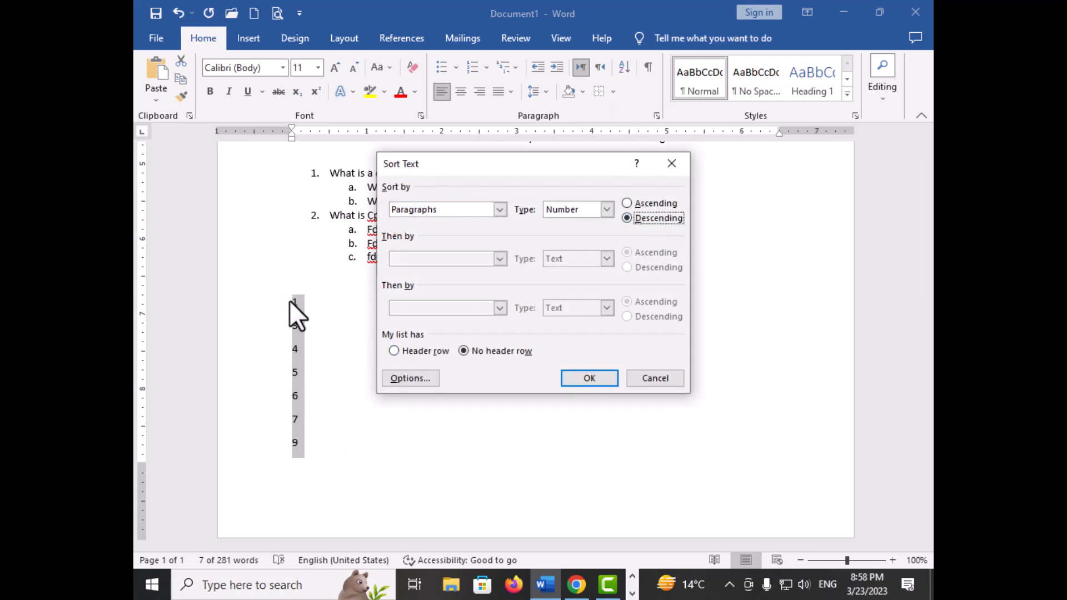
pyautogui.click(584, 378)
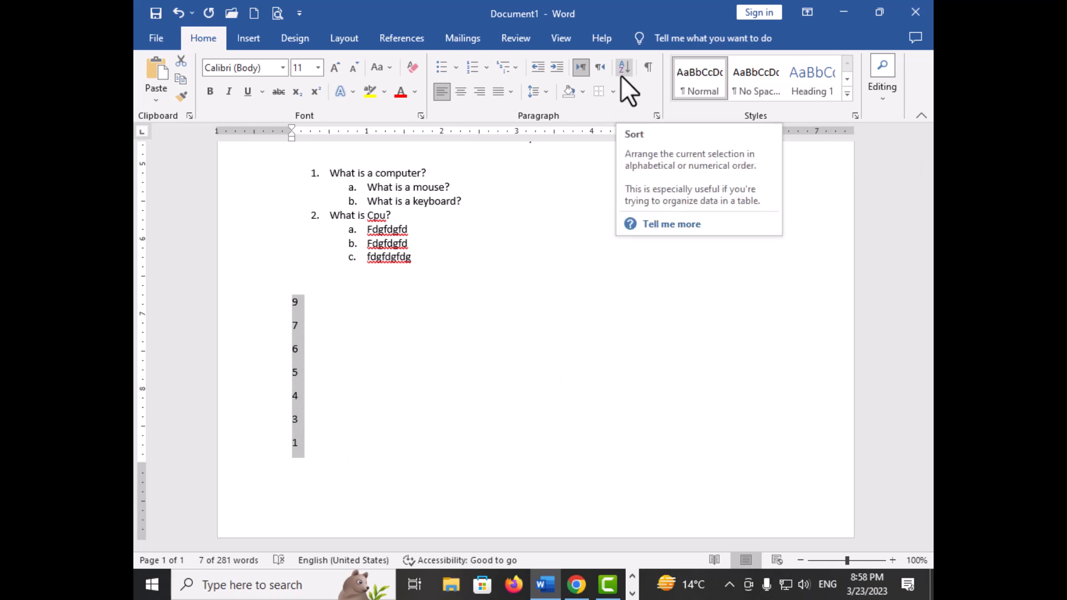
# Delete the number list and show the paragraph marks and hidden formatting symbols
pyautogui.press('Delete')
pyautogui.scroll(5, 495, 305)
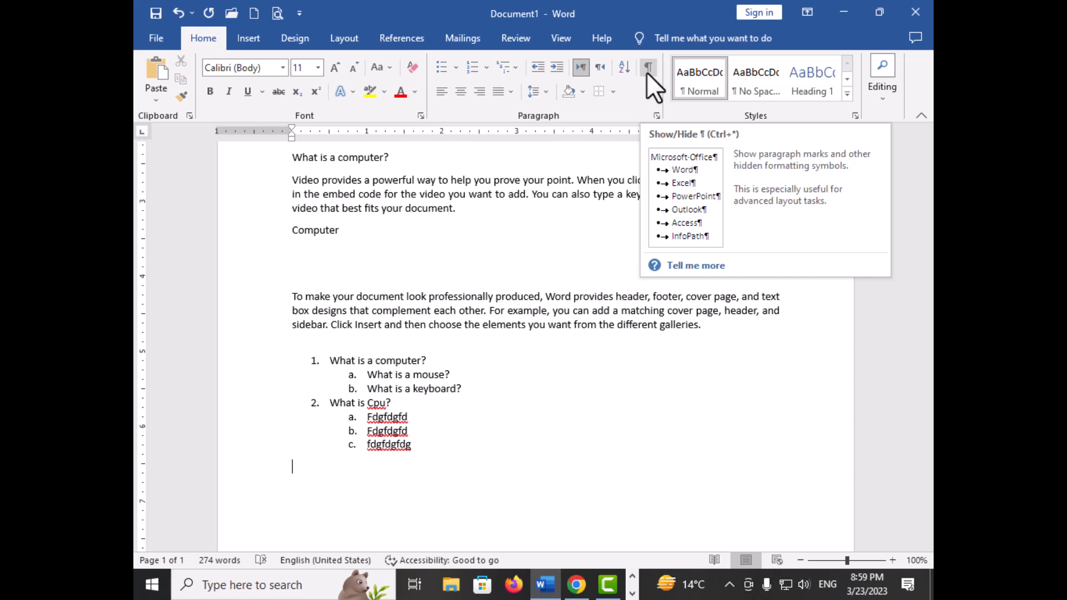
pyautogui.click(645, 73)
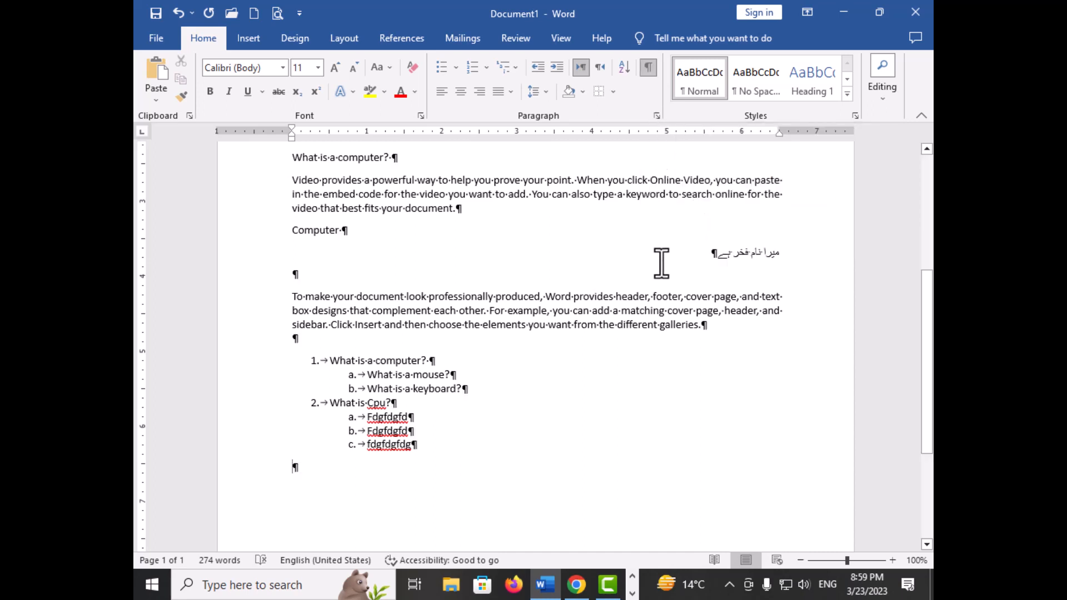
# Add several spaces and six tabs after the word "Computer" above the Urdu sentence, and start a new empty paragraph below it
pyautogui.scroll(2, 533, 361)
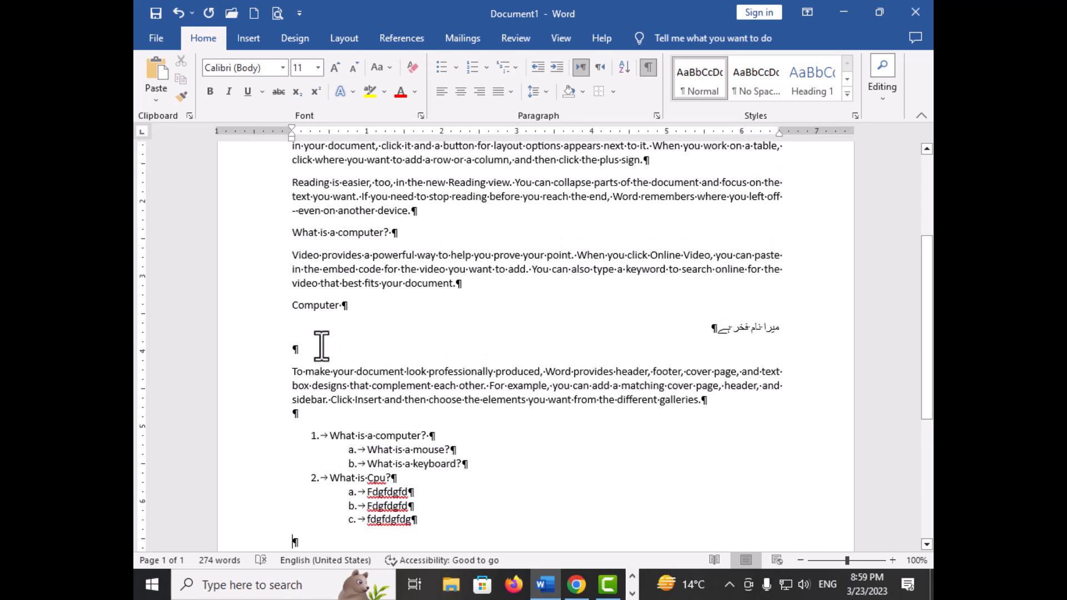
pyautogui.click(372, 303)
pyautogui.press('Tab')
pyautogui.press('Tab')
pyautogui.press('Tab')
pyautogui.press('Tab')
pyautogui.press('Tab')
pyautogui.press('Tab')
pyautogui.press('Return')
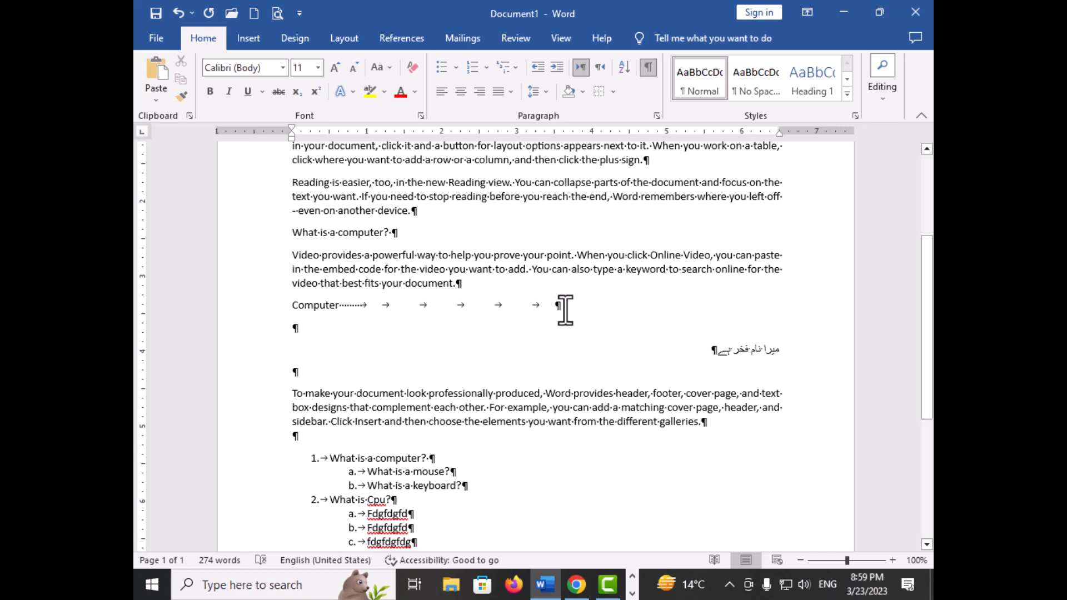